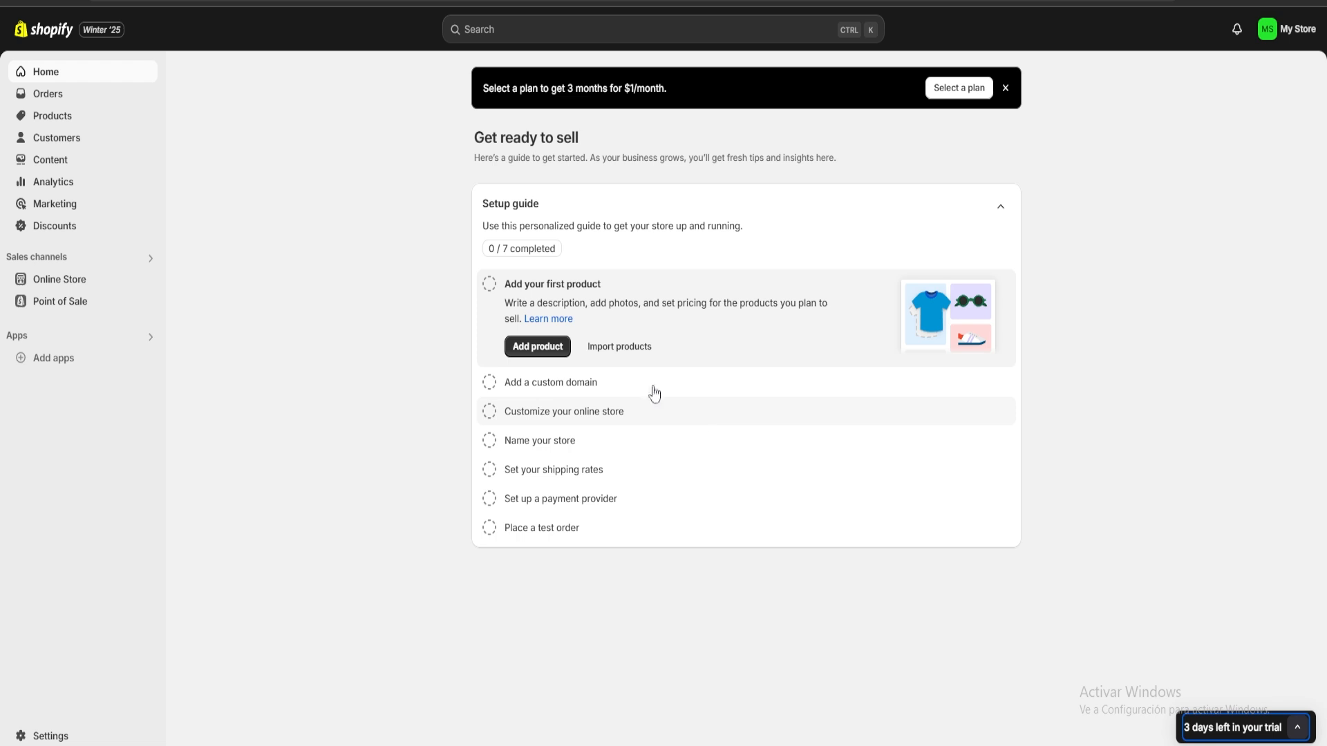
# Start a new product and title it "Coffee Beans Bag".
pyautogui.click(47, 118)
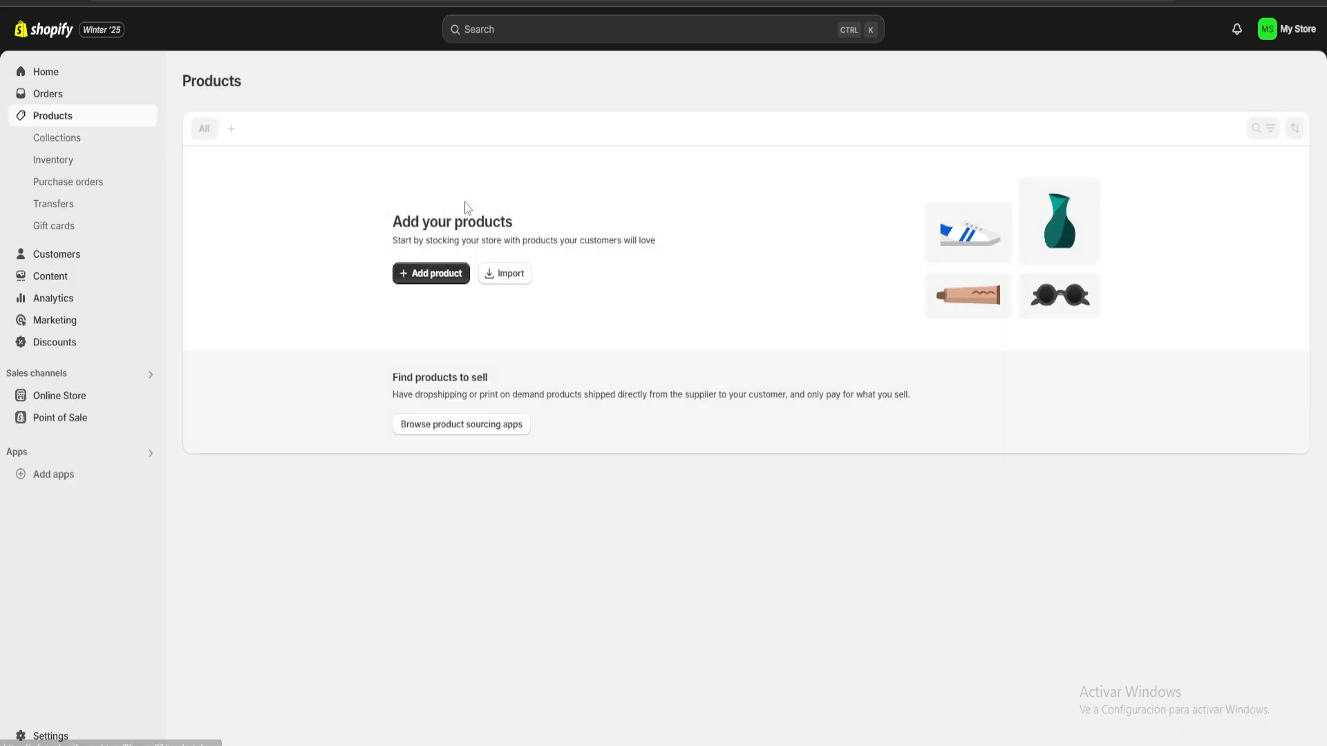
pyautogui.click(429, 275)
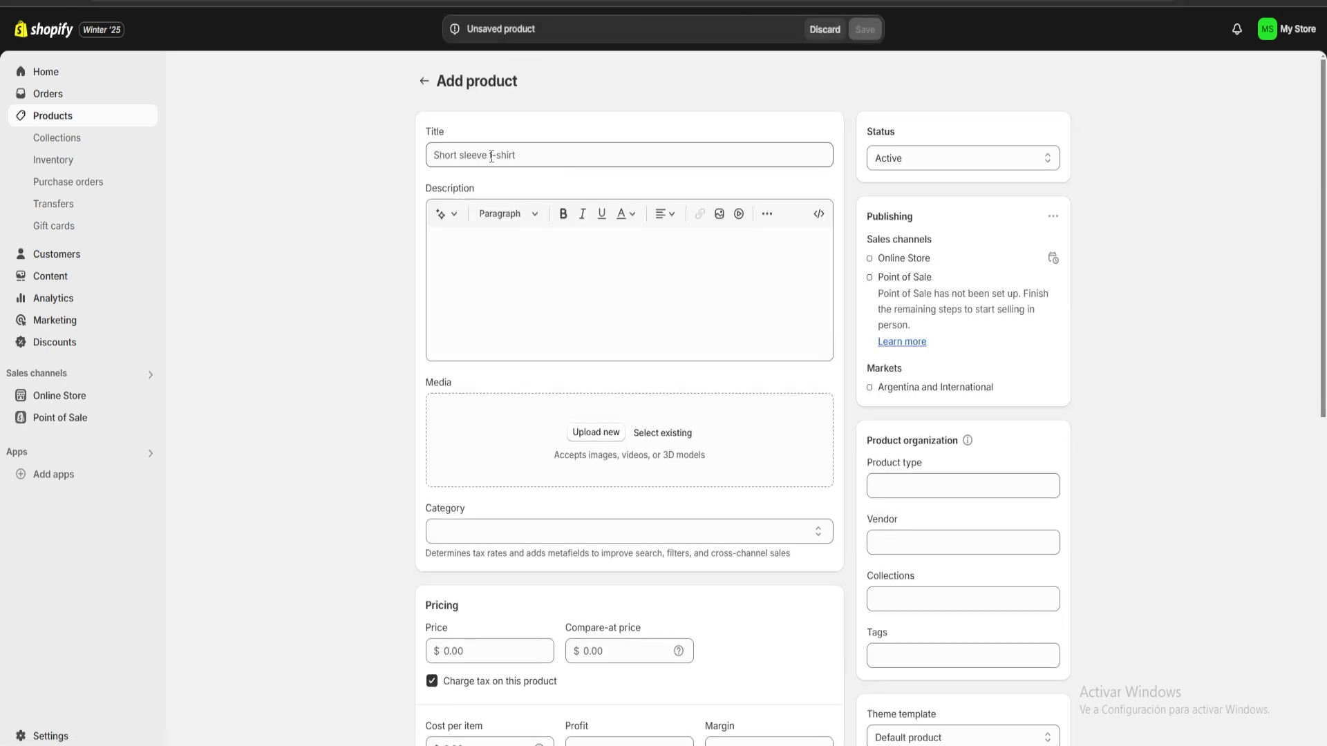
pyautogui.click(517, 159)
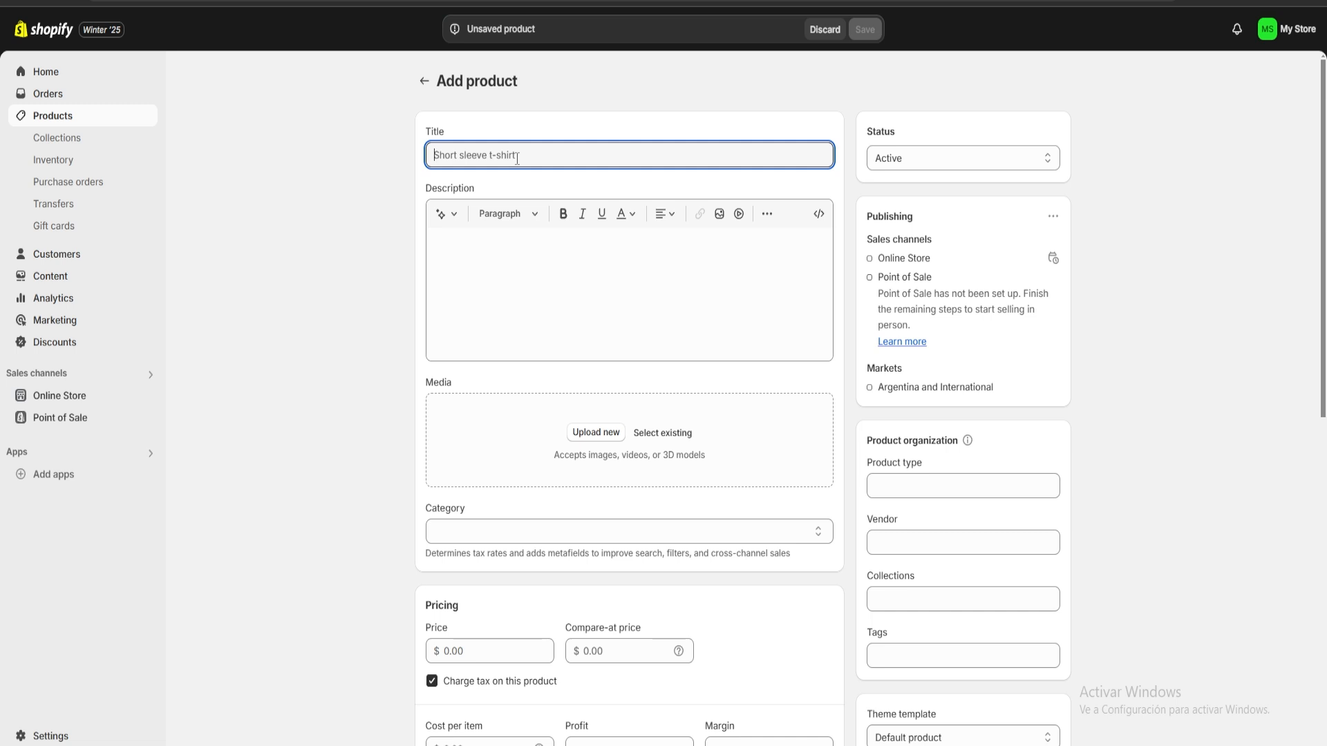
pyautogui.write('Coffee Beans')
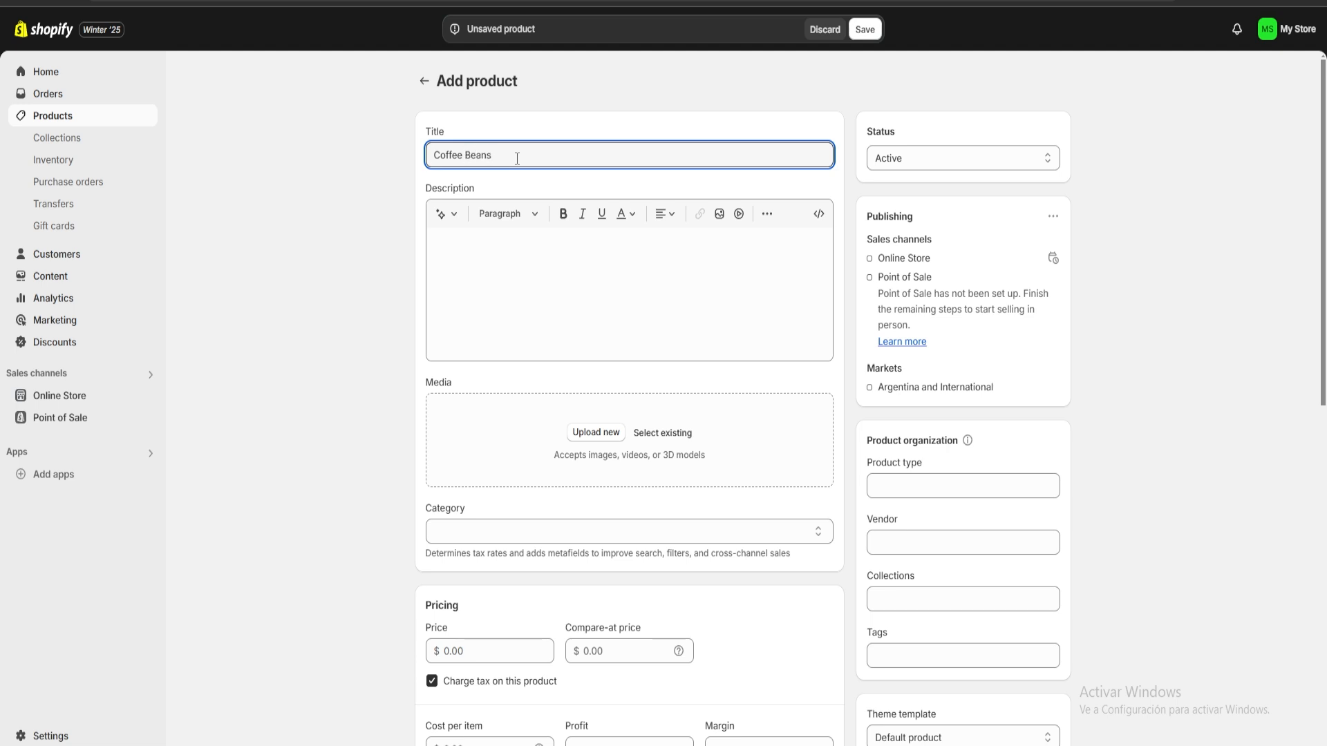
pyautogui.write('Bag')
# Generate the product description from the keywords "coffee beans bag" in the Expert tone and keep the generated text.
pyautogui.click(532, 316)
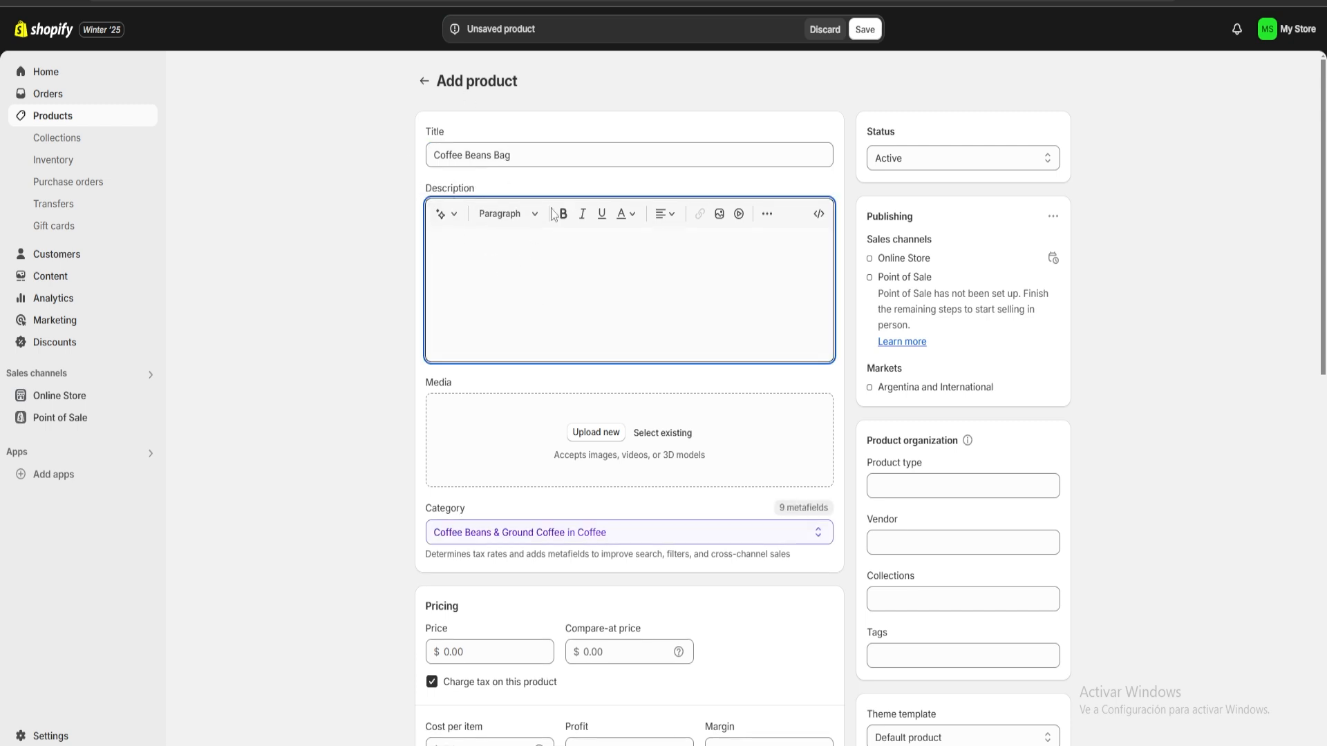
pyautogui.click(447, 216)
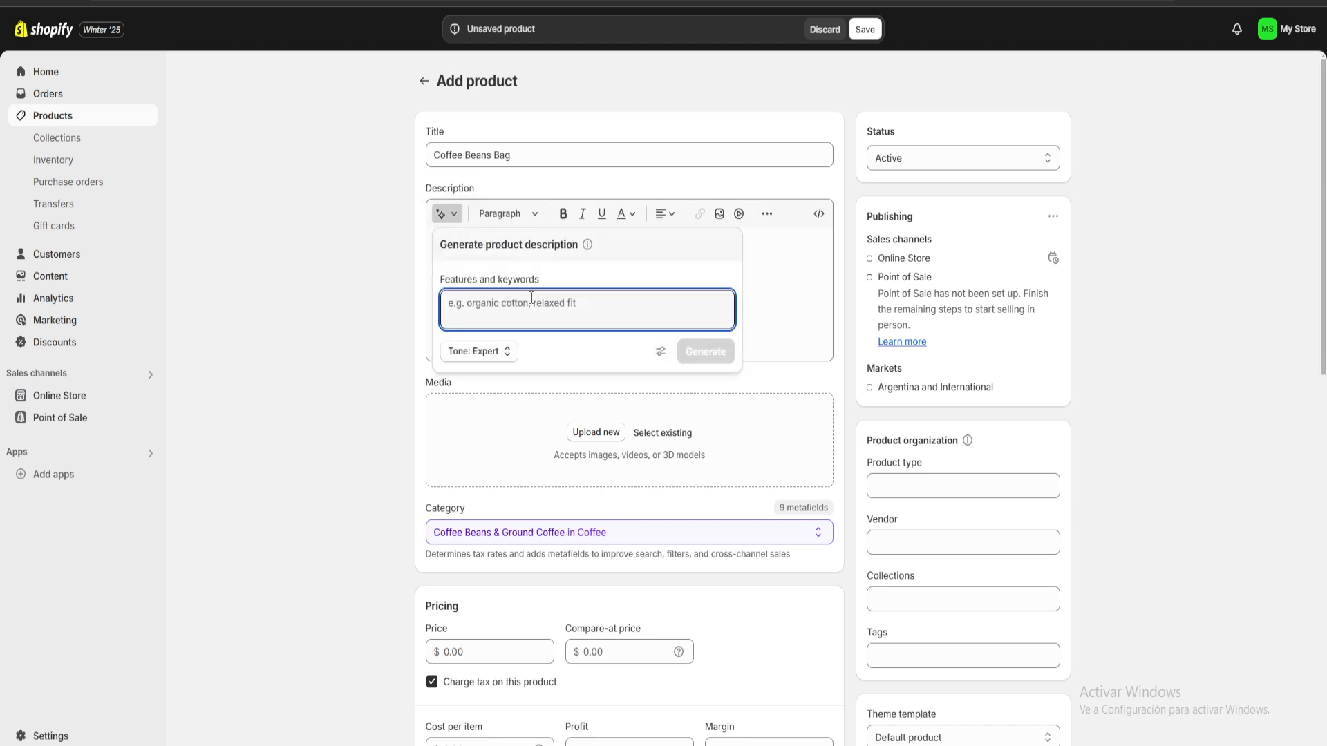
pyautogui.write('coffee beans bag')
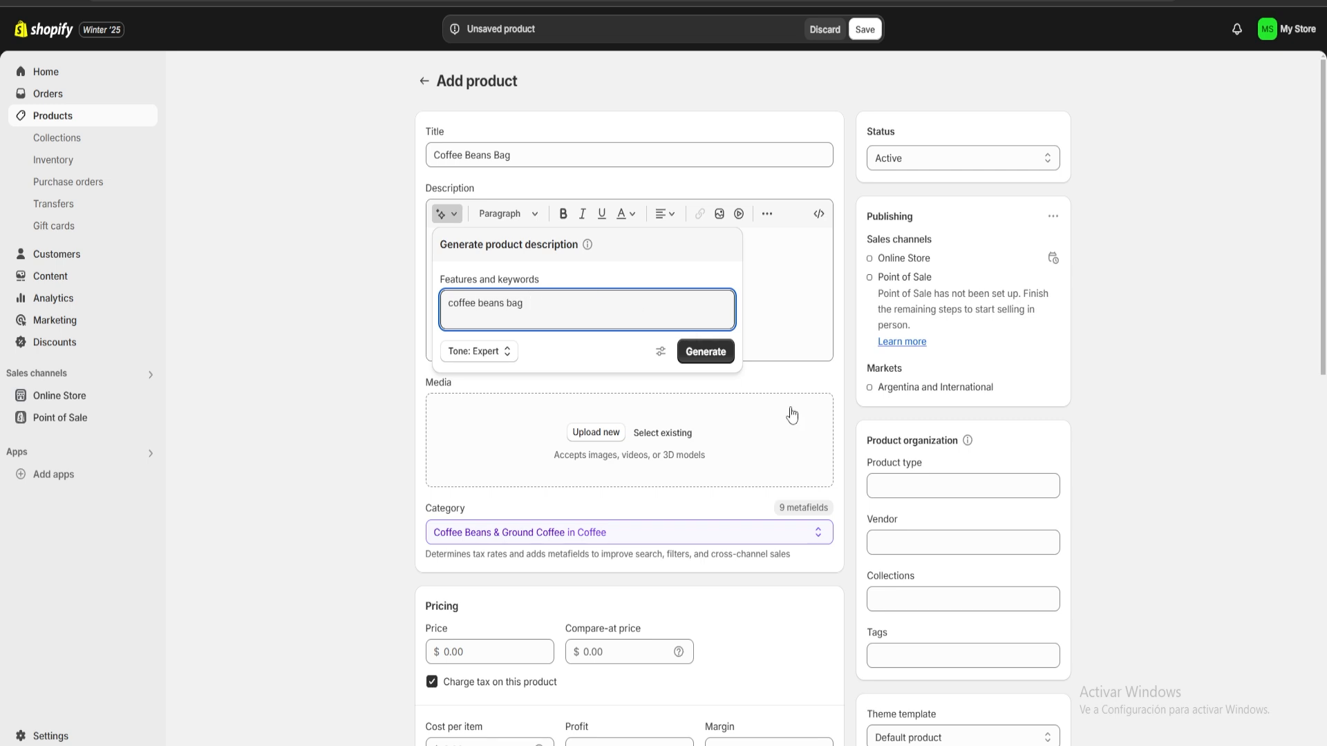
pyautogui.click(704, 351)
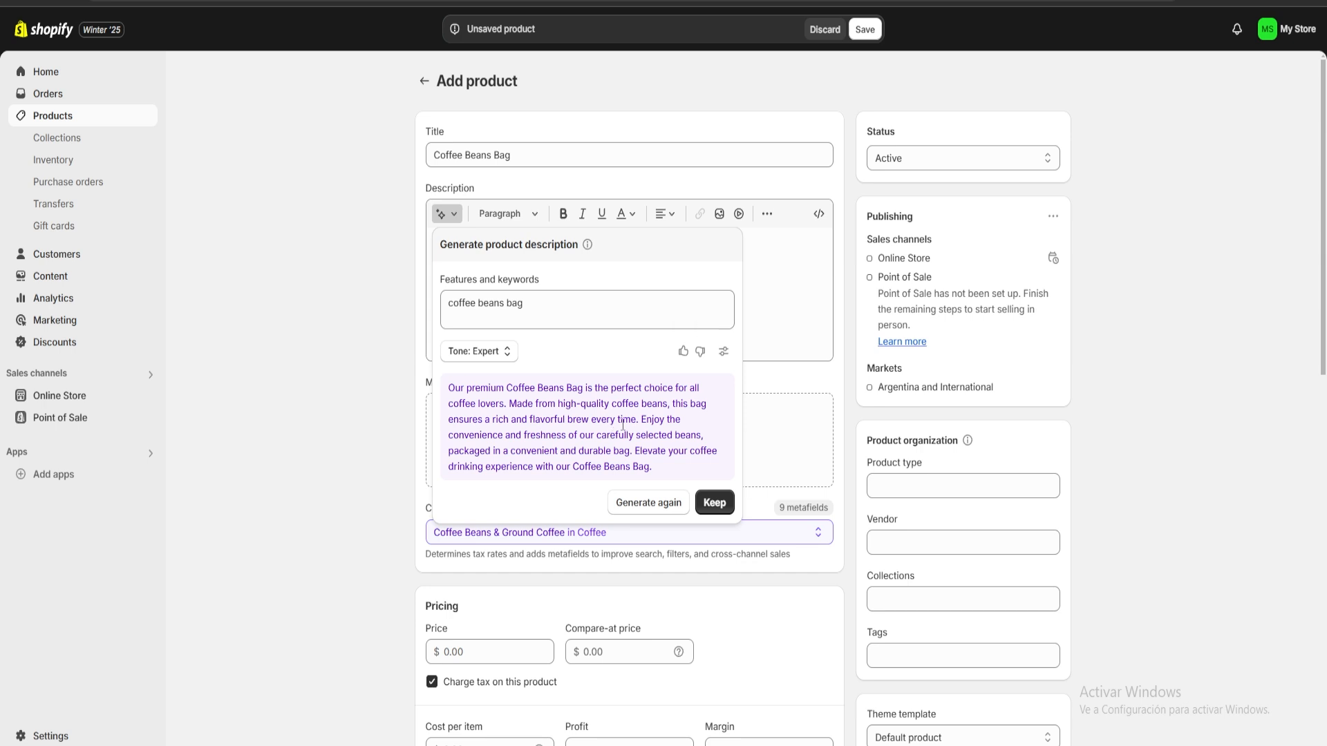
pyautogui.moveTo(650, 466)
pyautogui.mouseDown()
pyautogui.moveTo(446, 386)
pyautogui.moveTo(661, 471)
pyautogui.mouseUp()
pyautogui.click(661, 471)
pyautogui.click(716, 503)
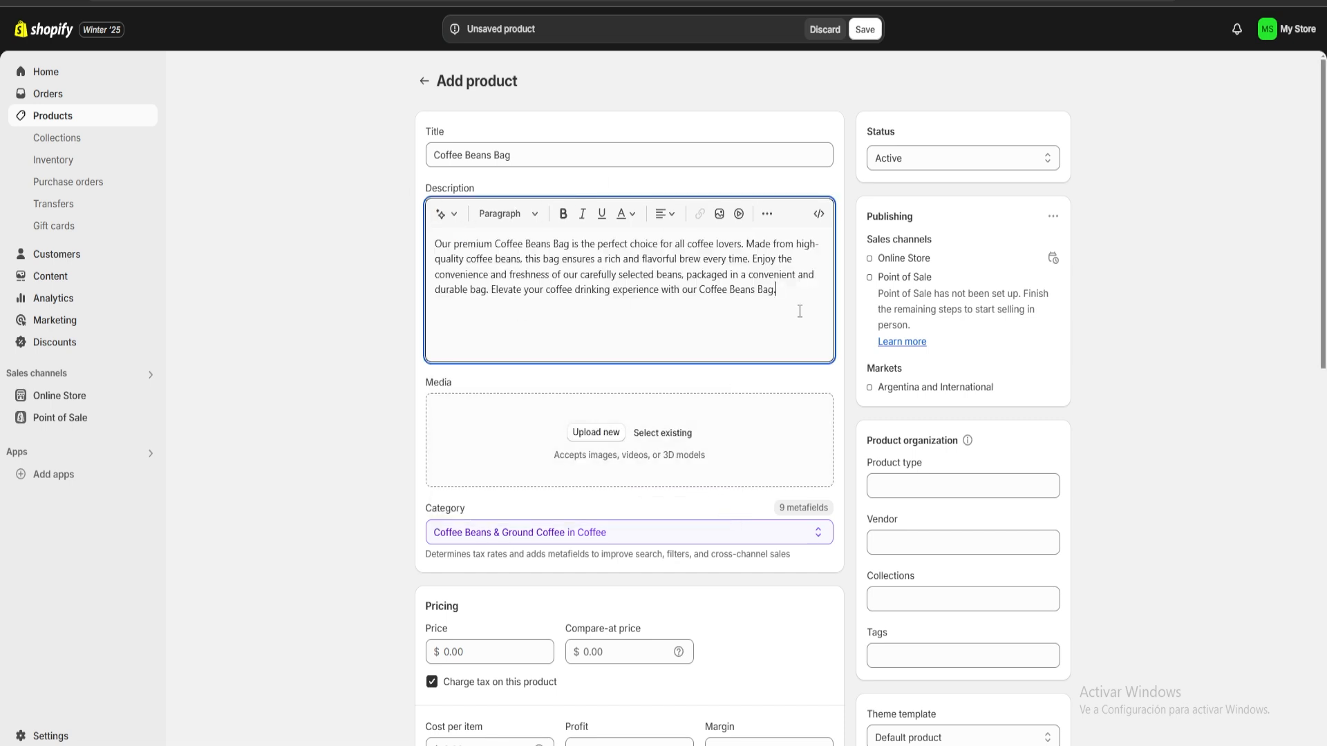
pyautogui.moveTo(800, 311); pyautogui.dragTo(409, 248)
pyautogui.click(551, 340)
pyautogui.moveTo(788, 296); pyautogui.dragTo(414, 243)
pyautogui.click(546, 343)
# Upload the photo of spilled coffee beans from the "imagenes random" folder as product media, and check the category options without changing them.
pyautogui.scroll(-2, 611, 285)
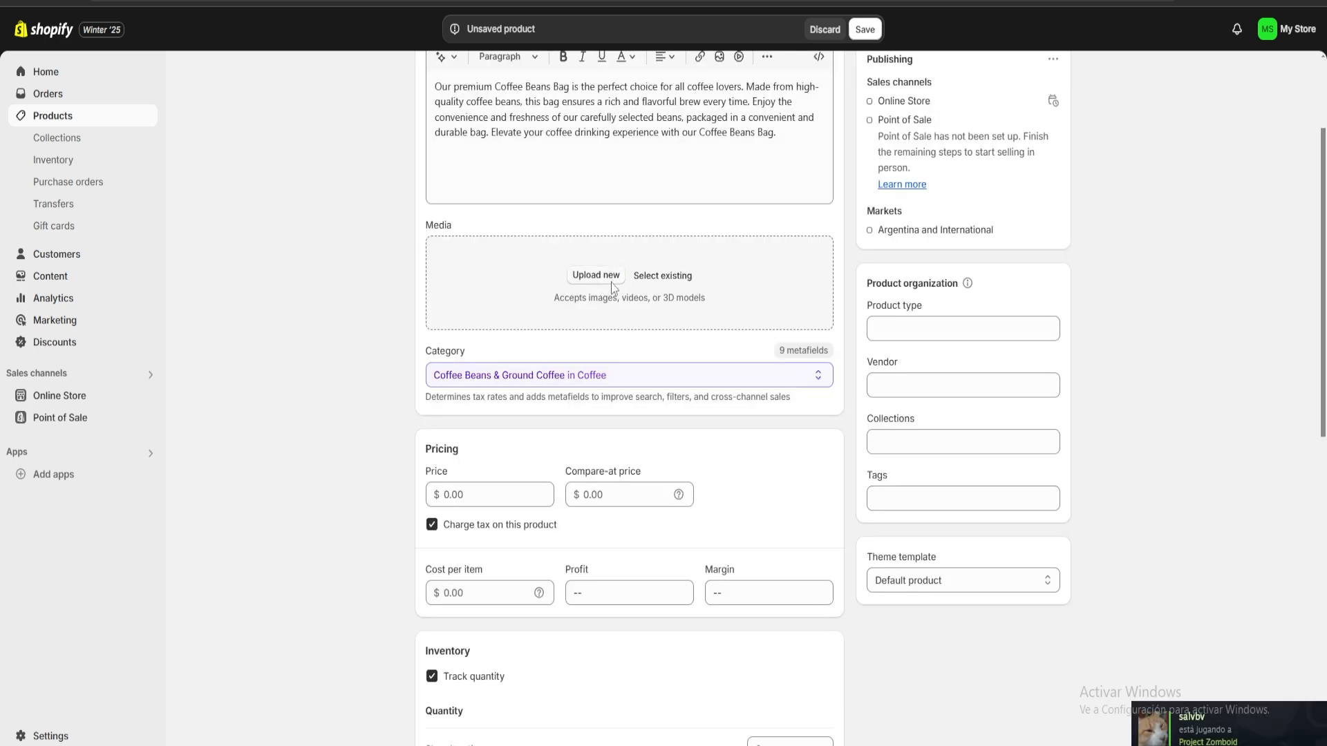
pyautogui.click(596, 275)
pyautogui.click(166, 378)
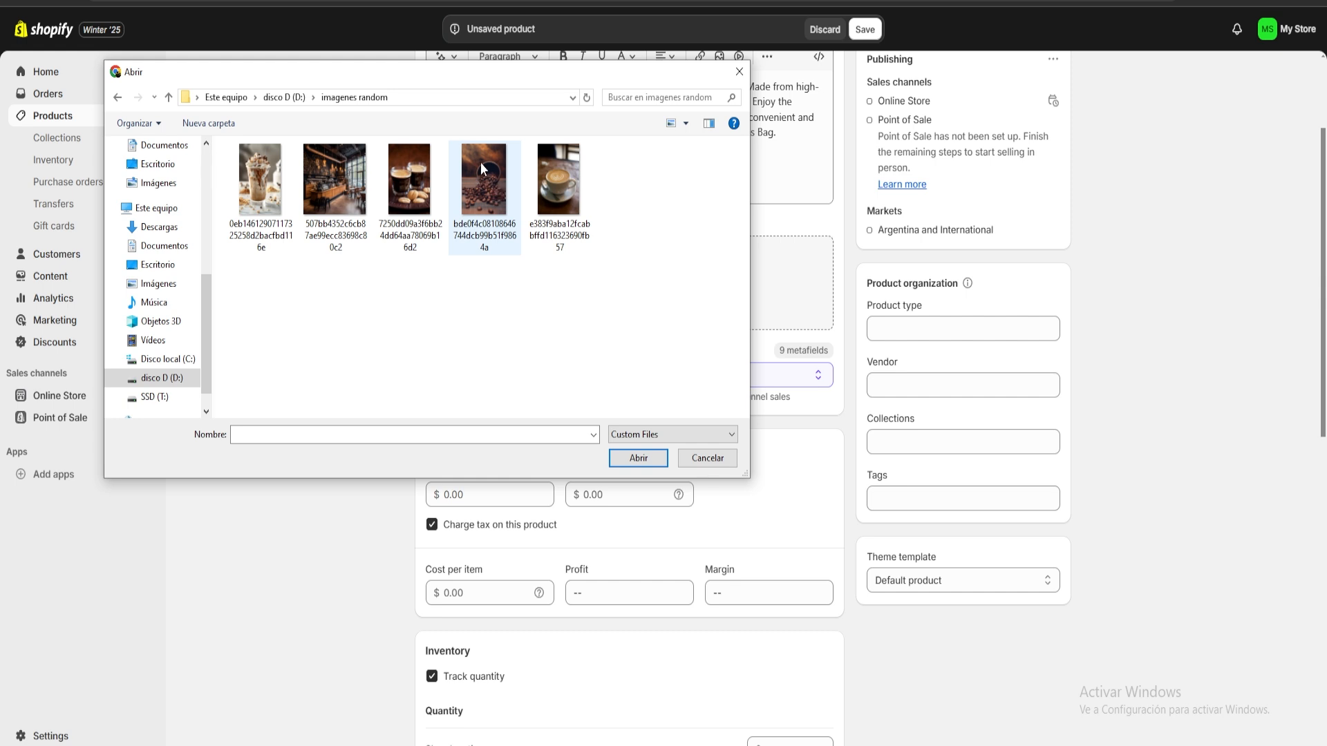
pyautogui.doubleClick(492, 188)
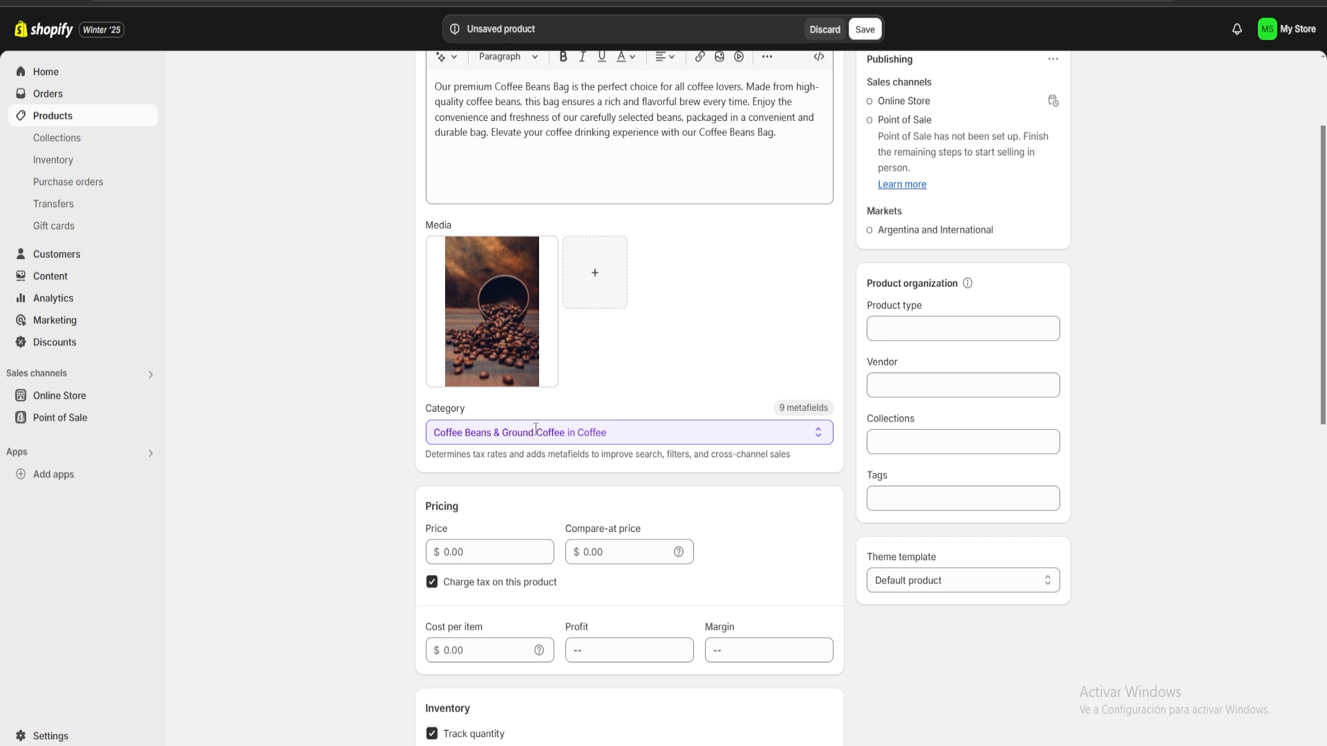
pyautogui.click(581, 427)
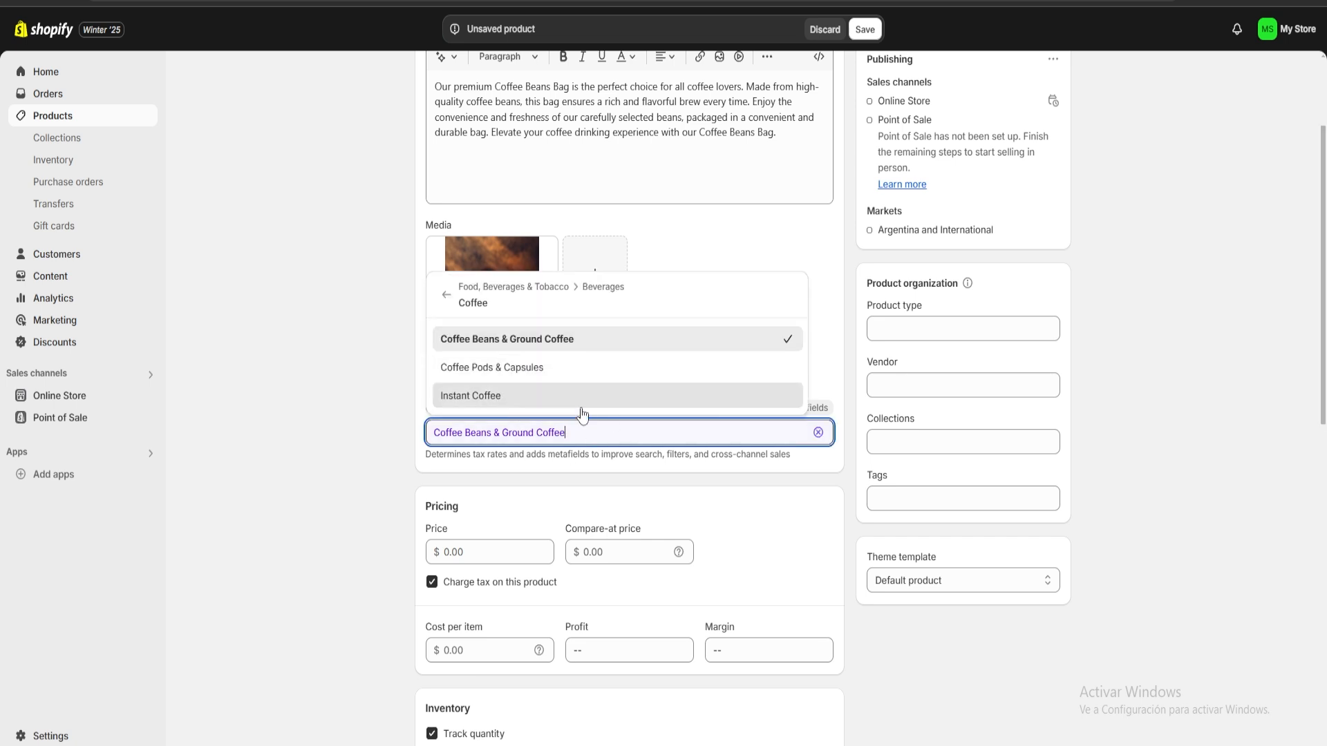
pyautogui.click(697, 259)
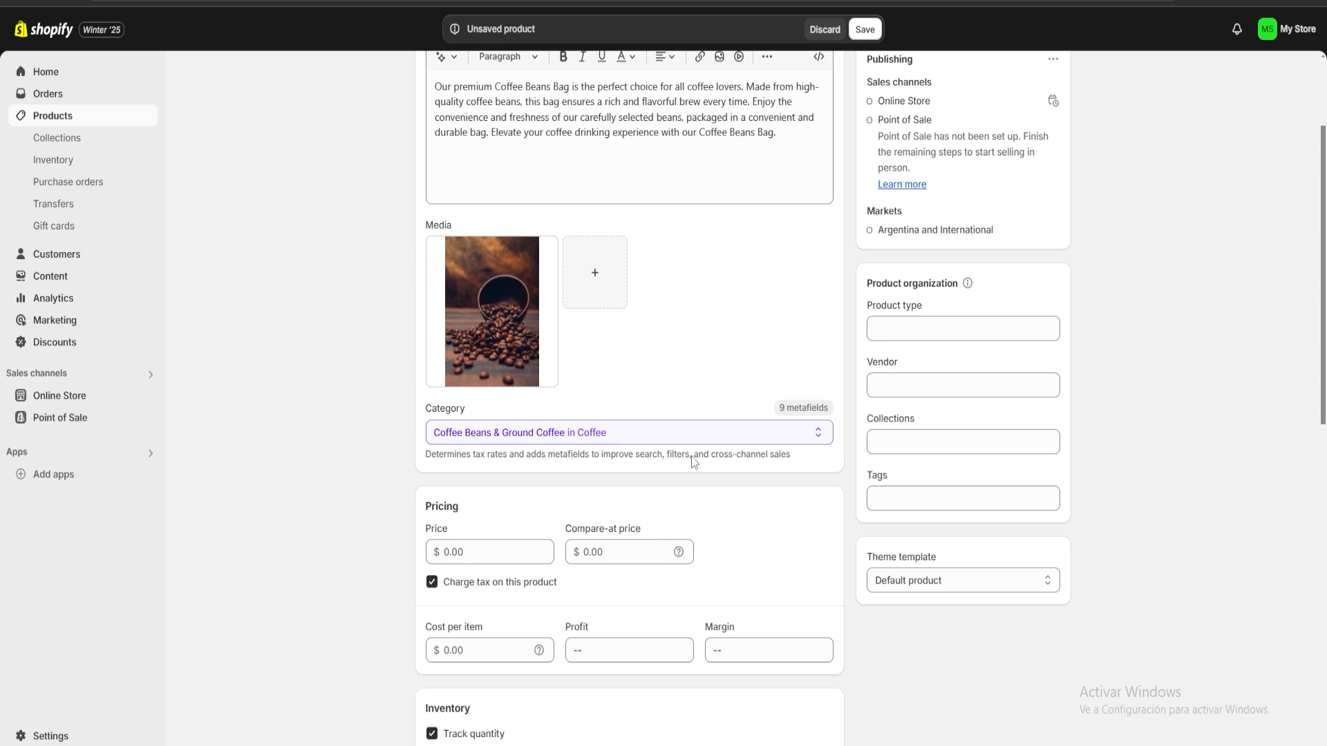
# Set the product's price to 10,000.00 and its cost per item to 7,000.00.
pyautogui.scroll(-2, 694, 462)
pyautogui.click(493, 394)
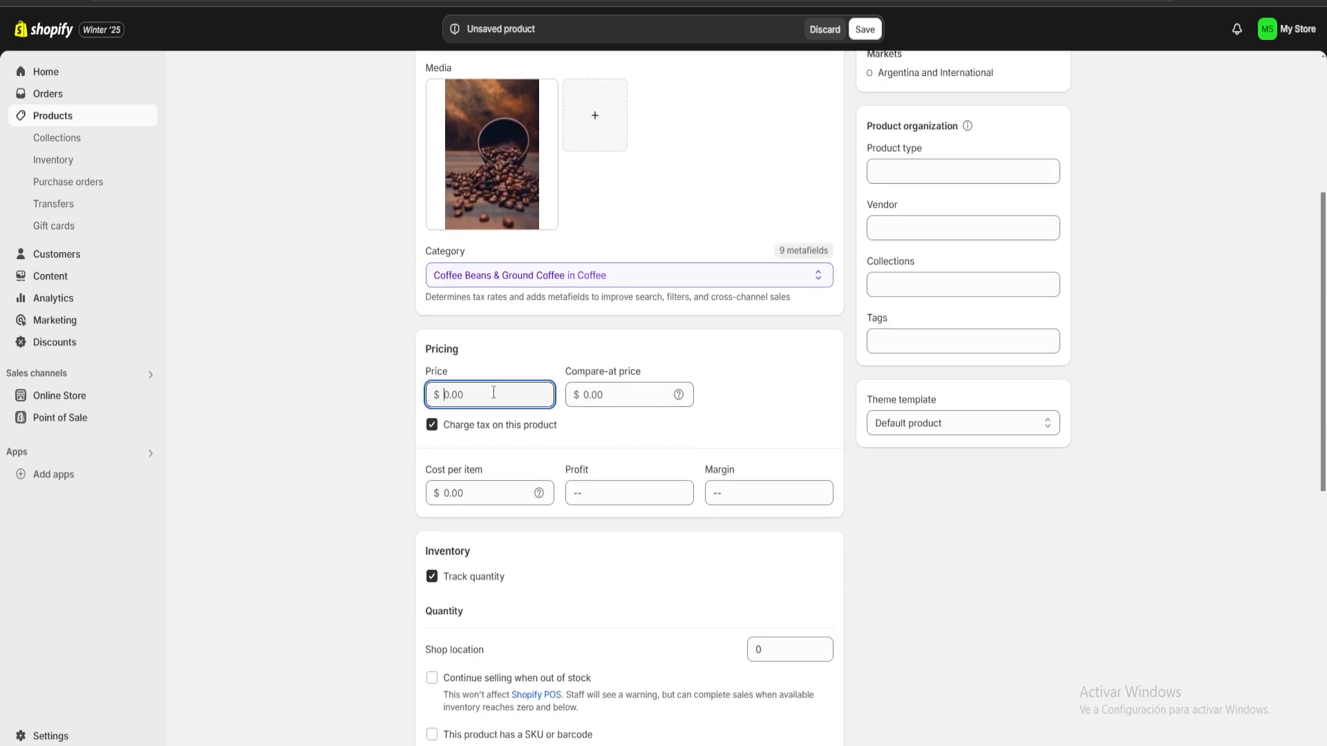
pyautogui.write('10000')
pyautogui.click(487, 362)
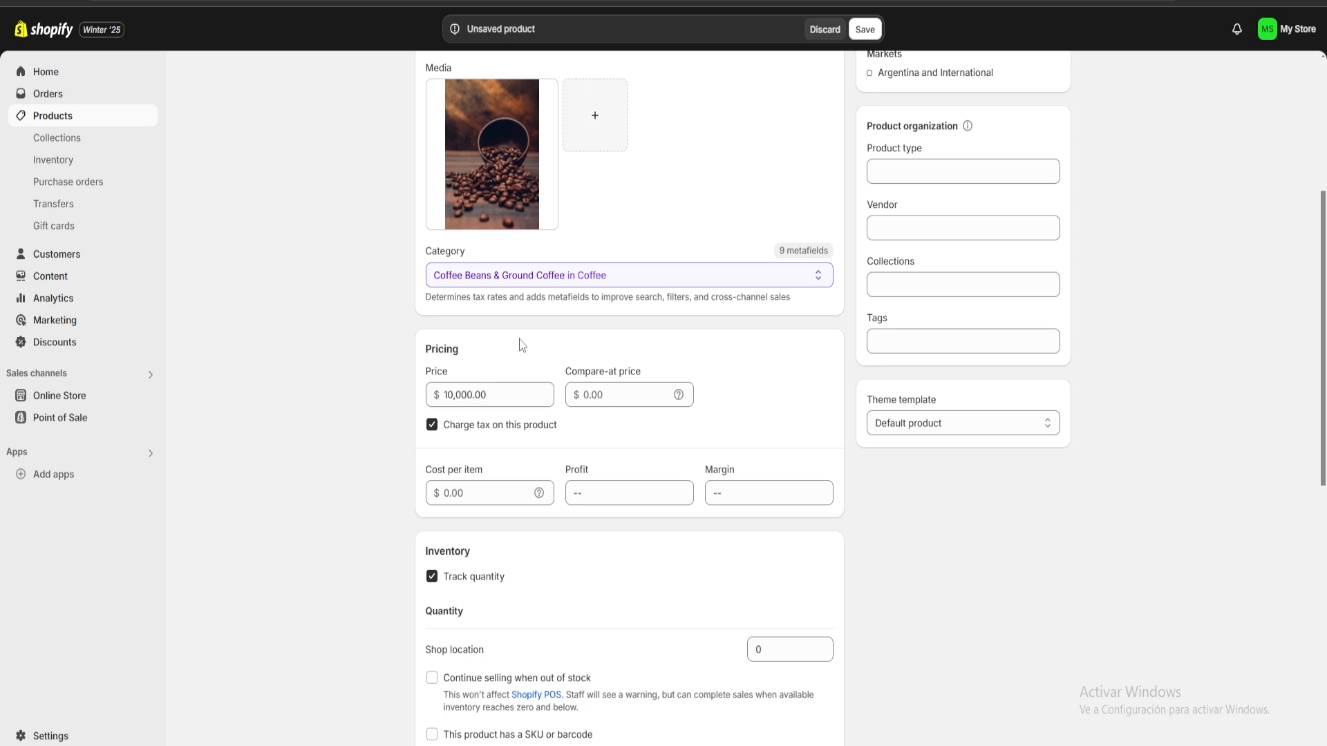
pyautogui.click(471, 488)
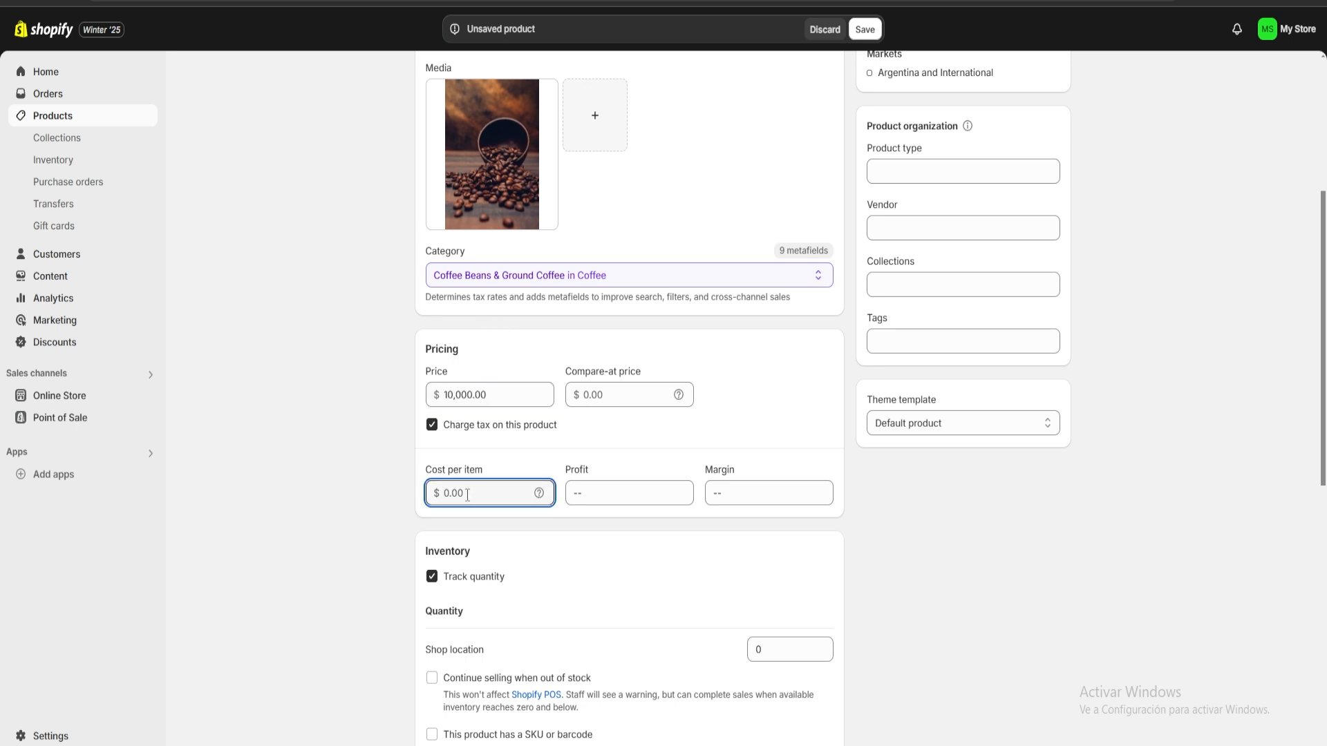
pyautogui.write('7000')
pyautogui.click(509, 451)
pyautogui.scroll(-1, 663, 454)
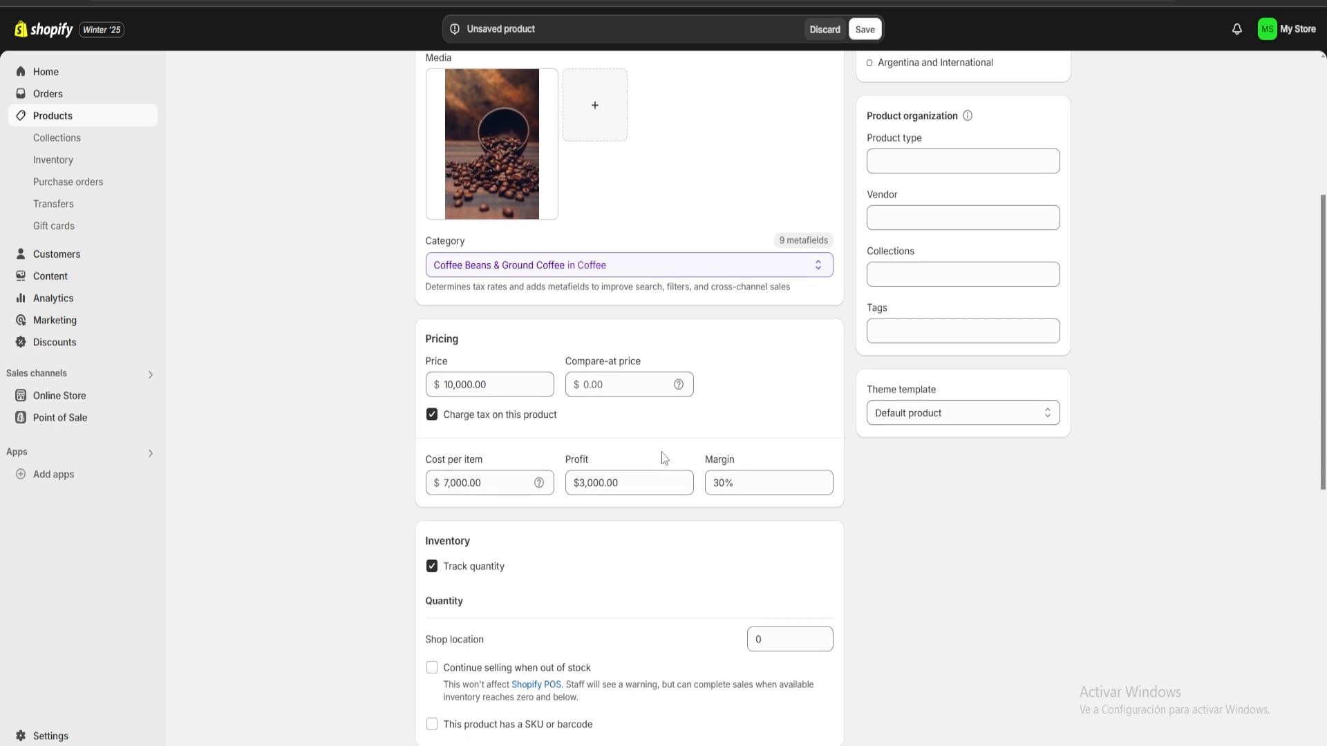
pyautogui.click(573, 414)
pyautogui.moveTo(573, 414); pyautogui.dragTo(636, 404)
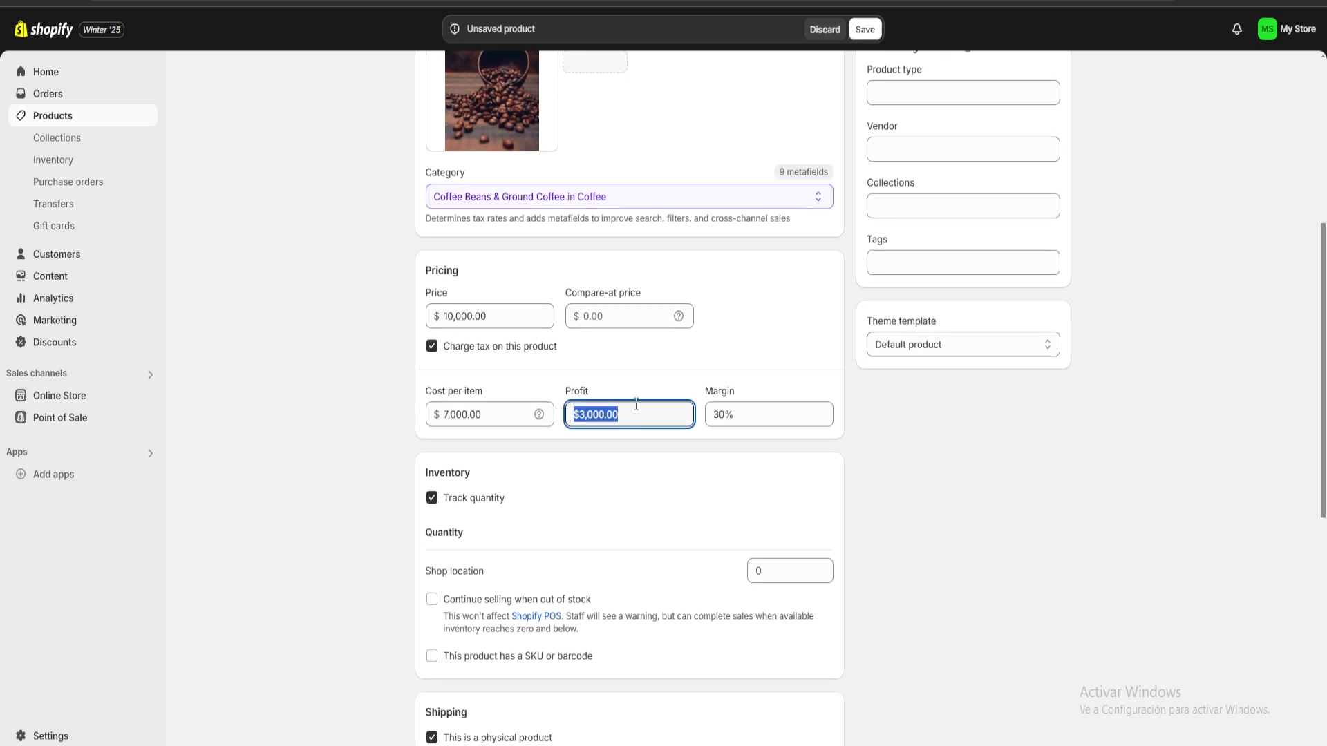
pyautogui.click(614, 362)
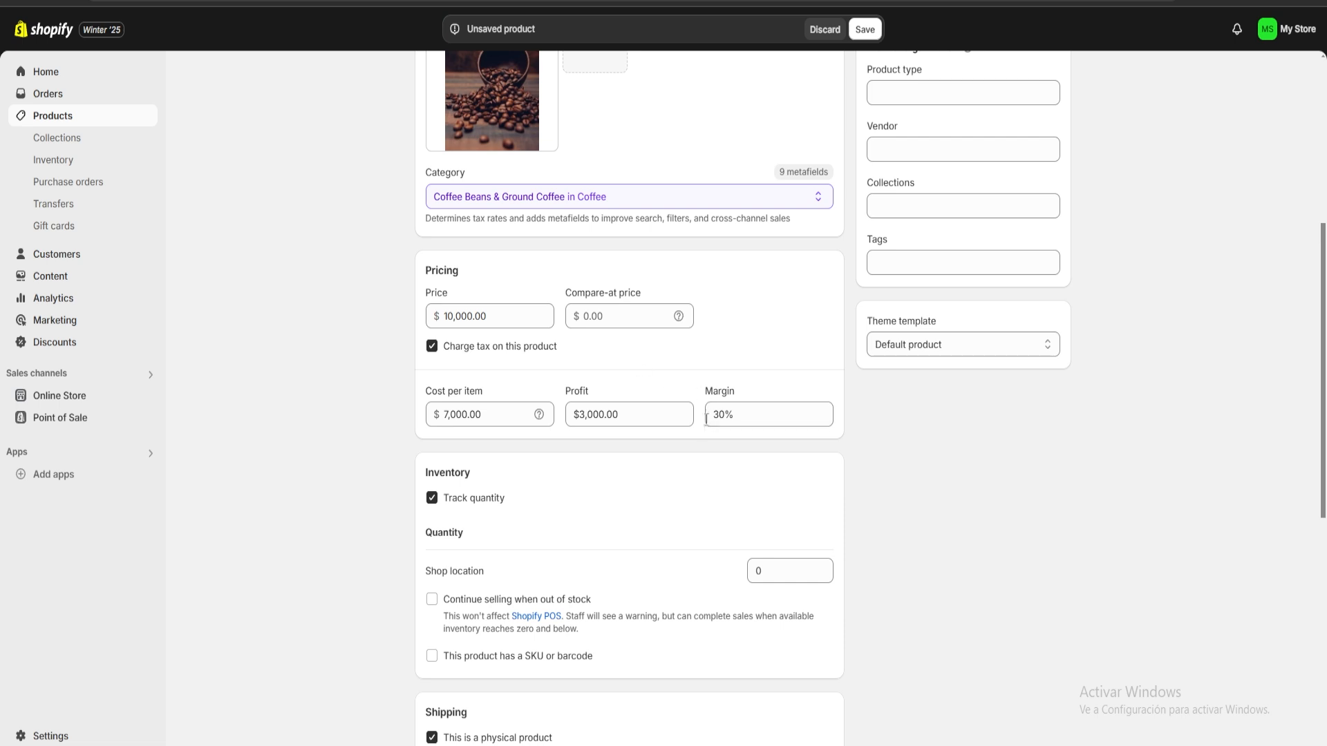
pyautogui.moveTo(711, 414); pyautogui.dragTo(741, 371)
pyautogui.click(740, 370)
# Turn off quantity tracking in the product's inventory settings.
pyautogui.scroll(-3, 608, 398)
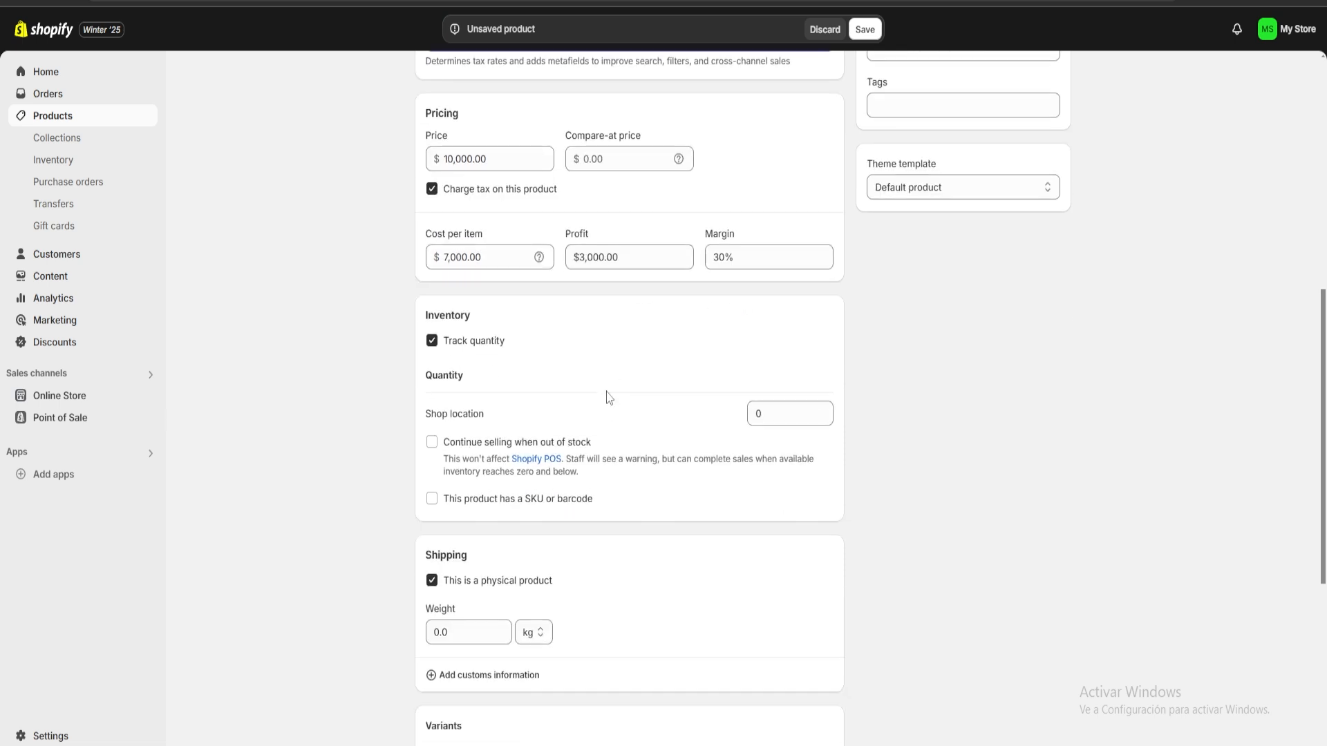
pyautogui.click(431, 340)
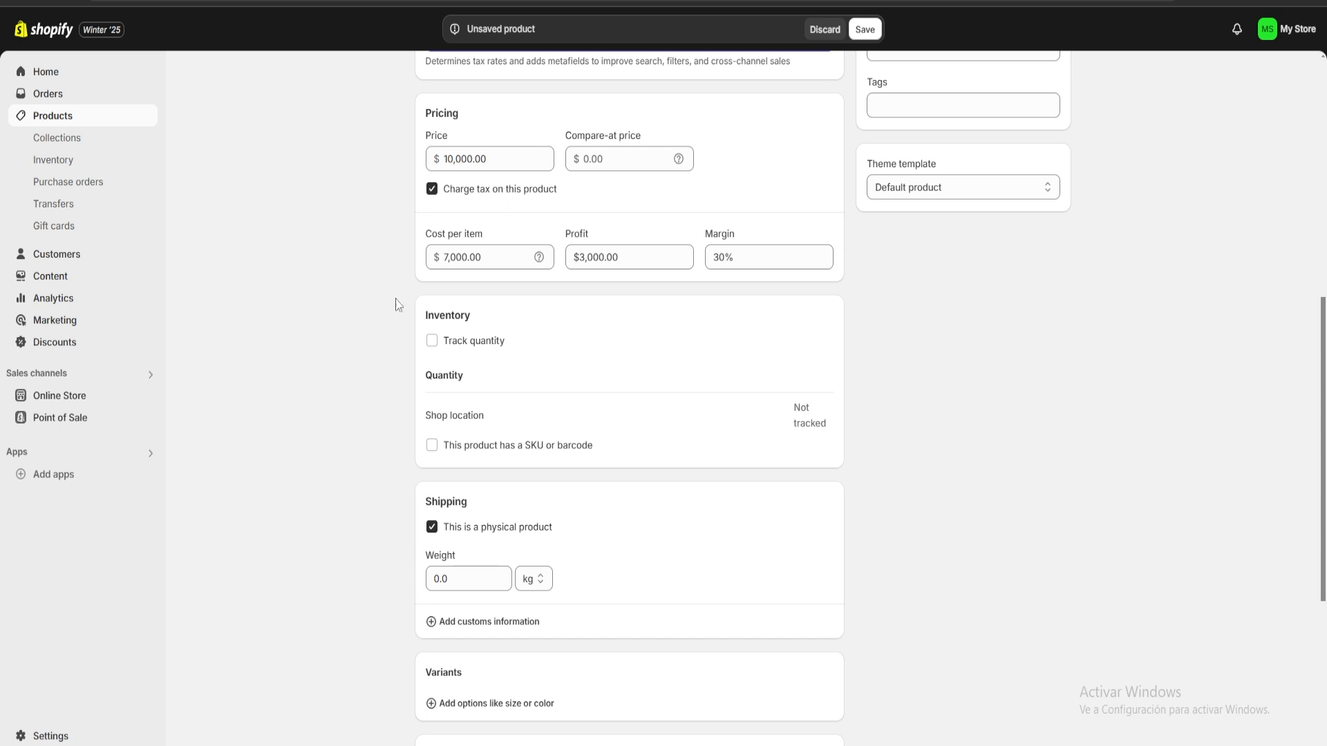
pyautogui.scroll(-2, 557, 517)
pyautogui.scroll(-3, 557, 517)
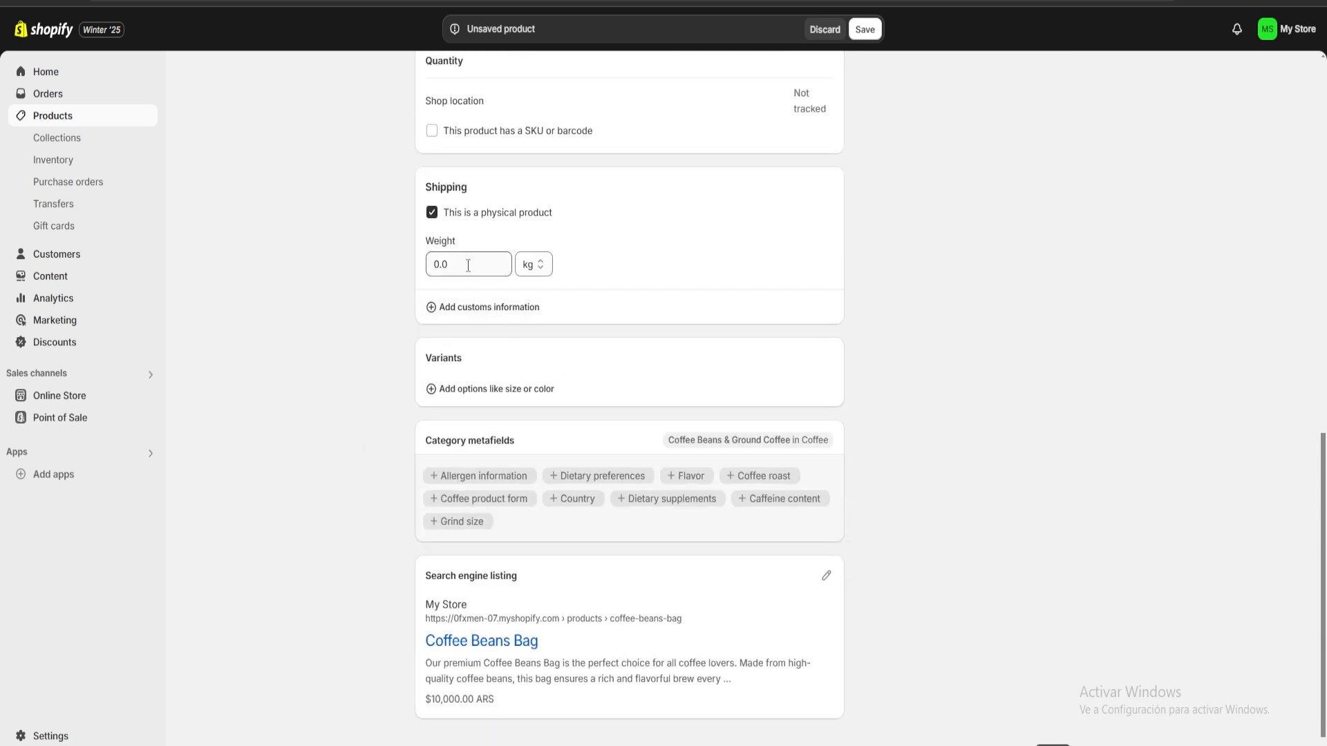
pyautogui.scroll(2, 468, 265)
pyautogui.click(469, 424)
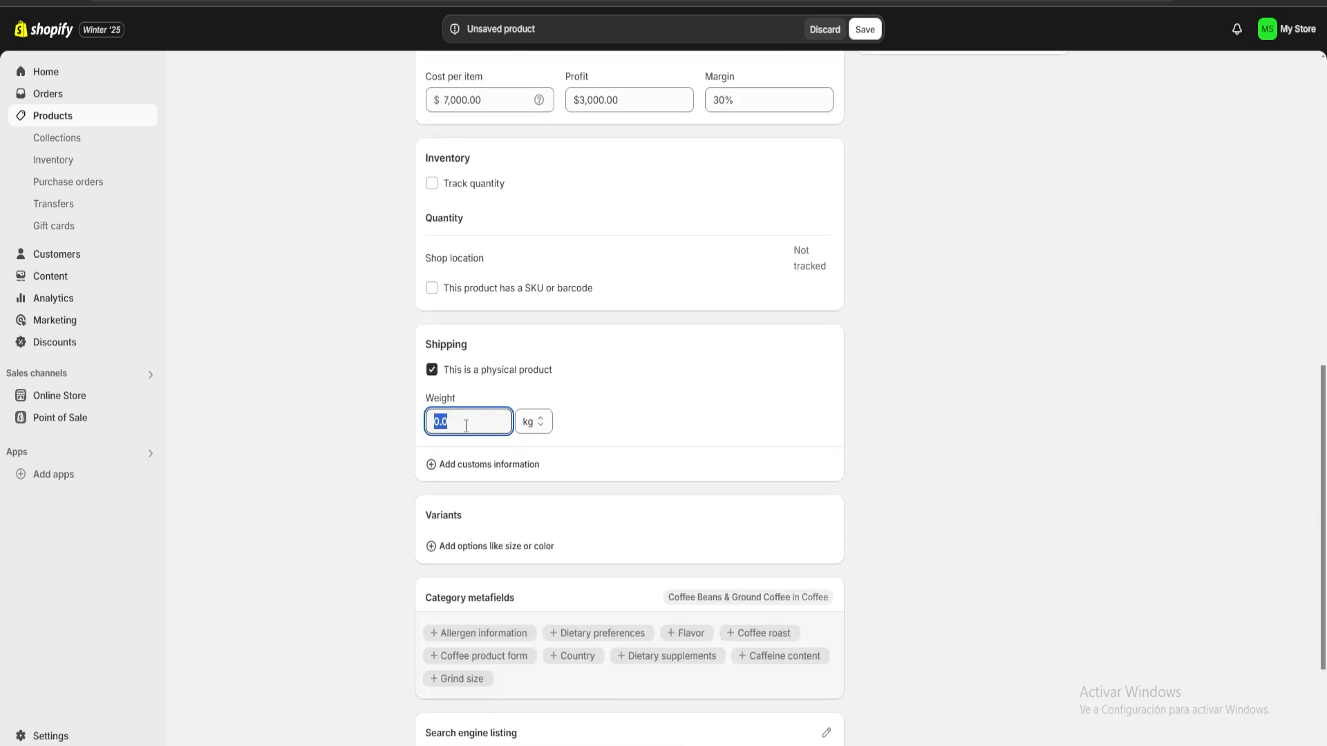
pyautogui.click(469, 428)
# Add the product to the "Home page" collection, leaving product type and vendor empty.
pyautogui.scroll(10, 869, 481)
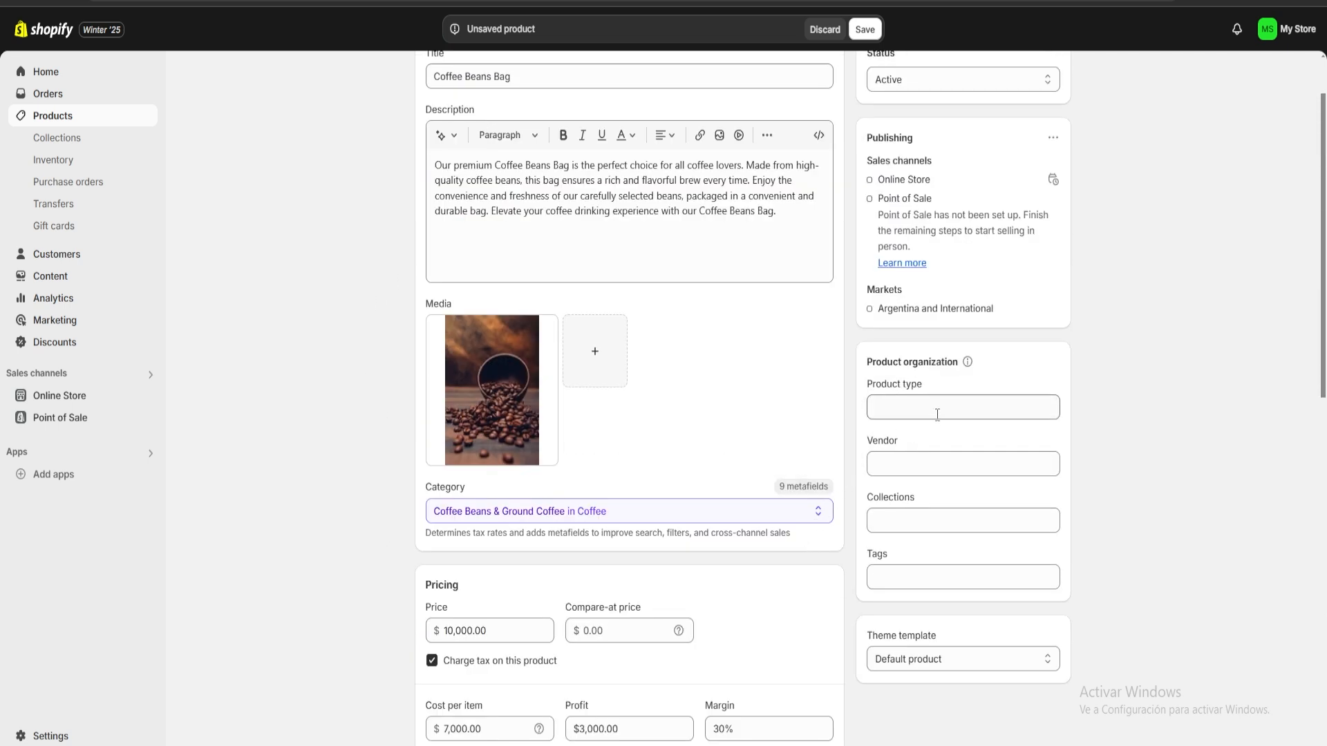
pyautogui.click(937, 415)
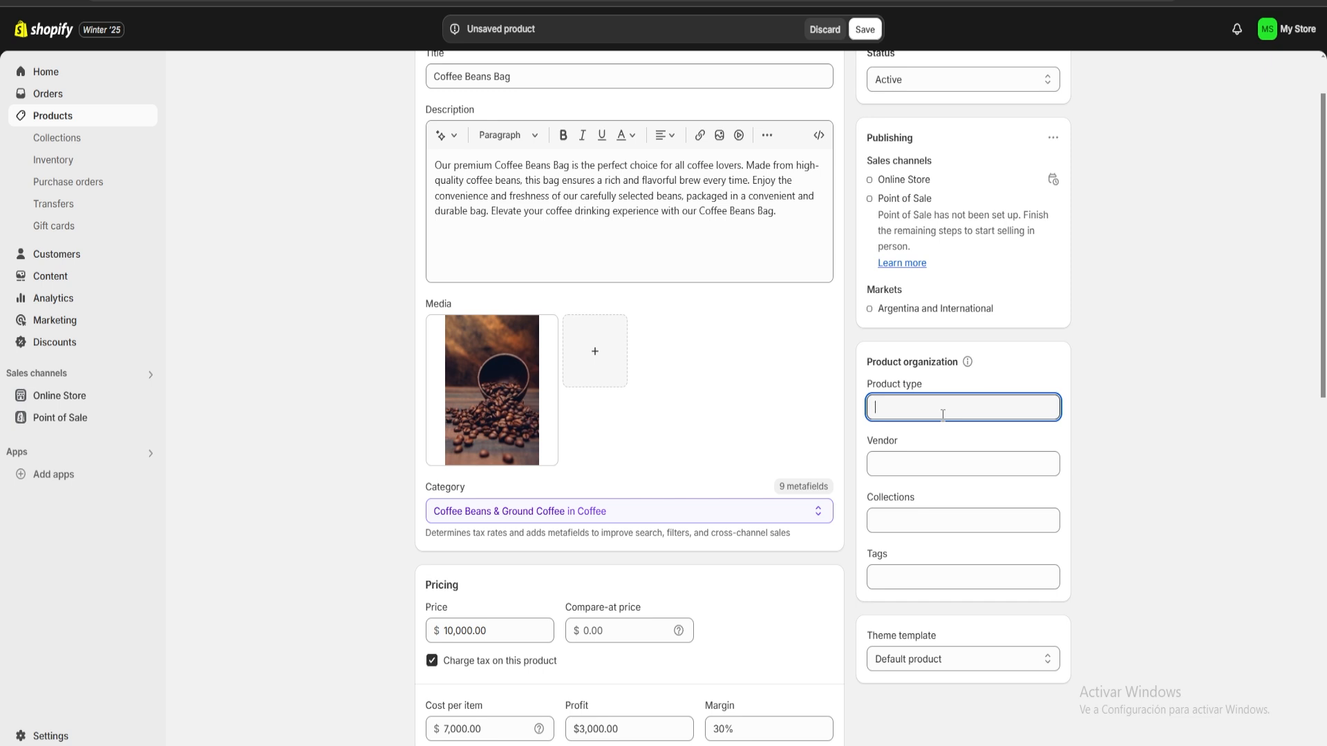
pyautogui.click(920, 464)
pyautogui.click(901, 523)
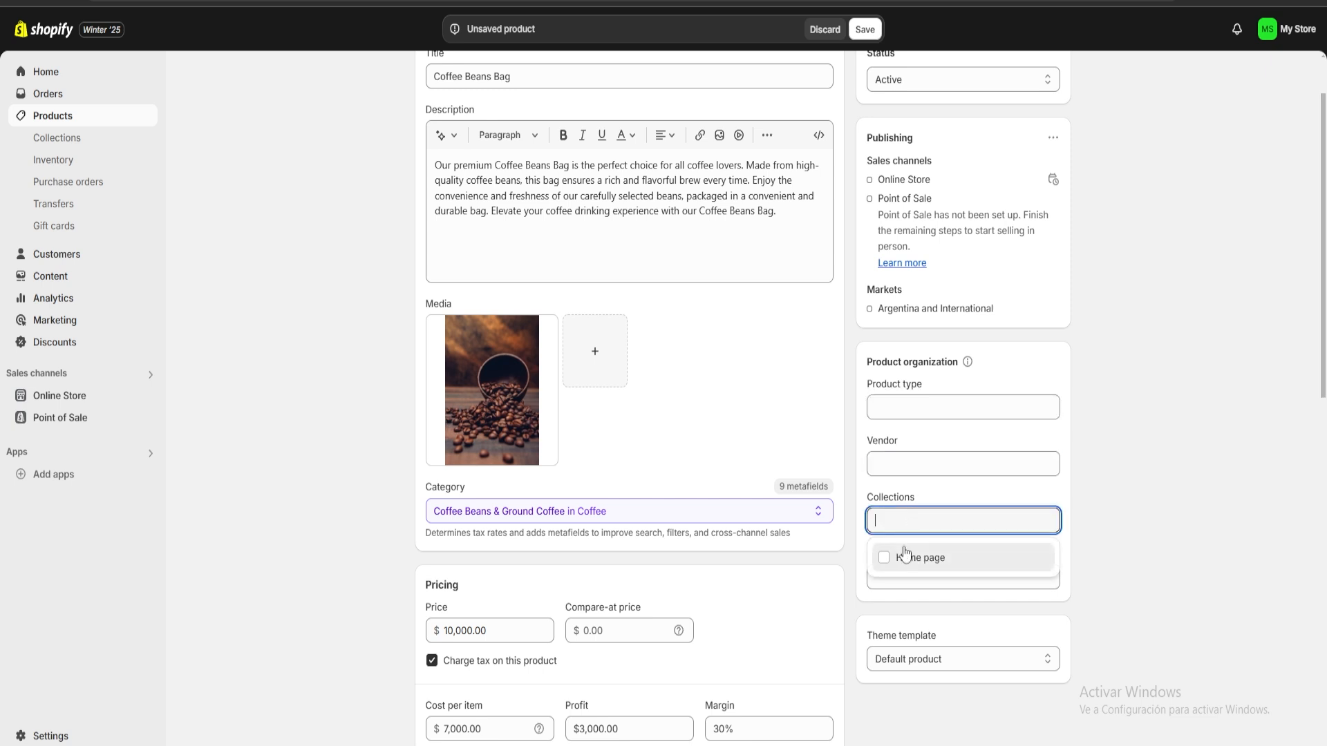
pyautogui.click(1017, 586)
pyautogui.click(1017, 586)
pyautogui.click(997, 521)
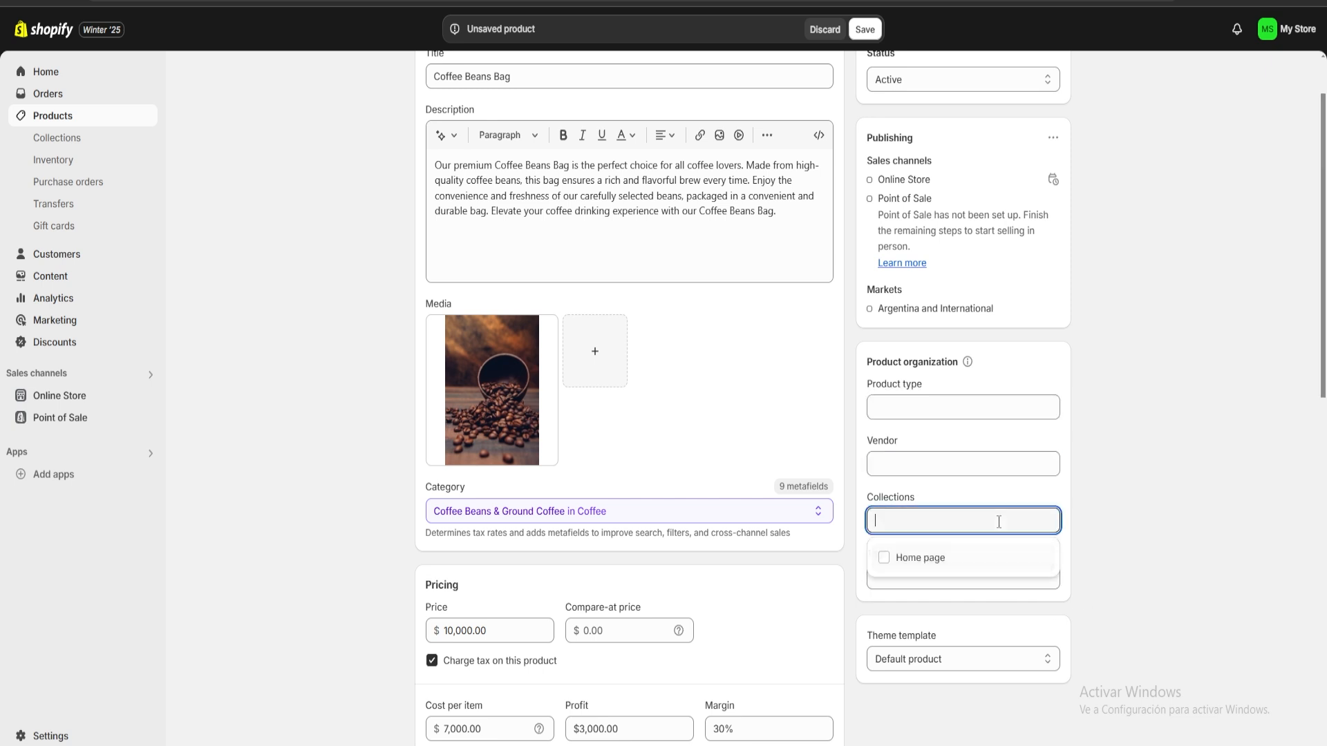
pyautogui.click(885, 562)
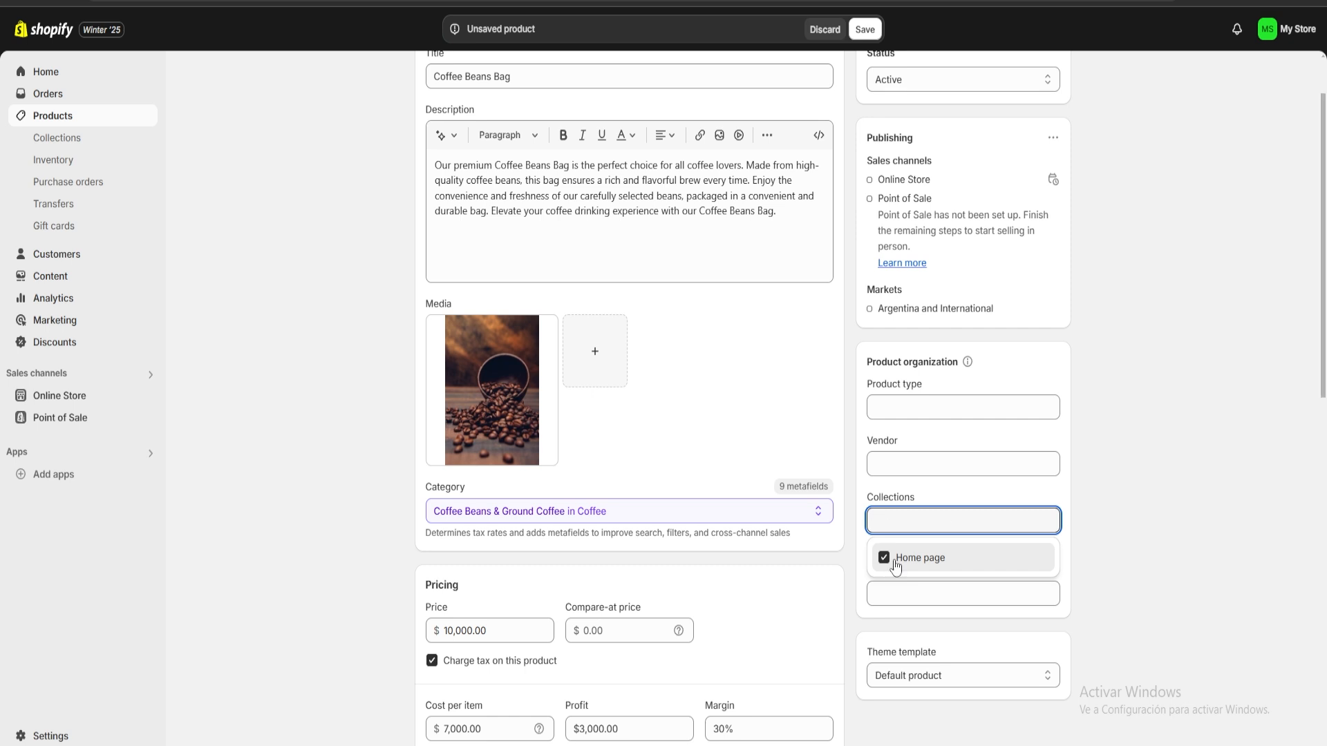
pyautogui.click(1082, 527)
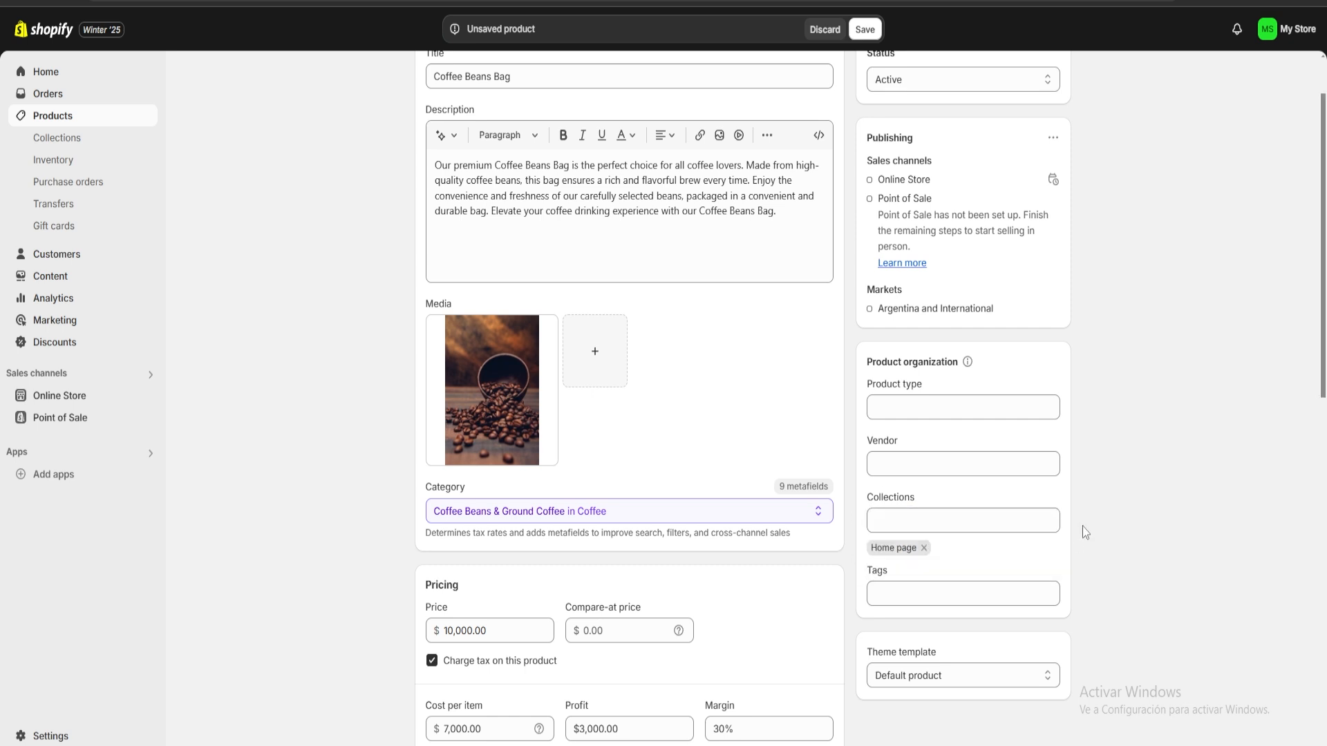
# Add the tag "Coffe" to the product.
pyautogui.scroll(-2, 1072, 519)
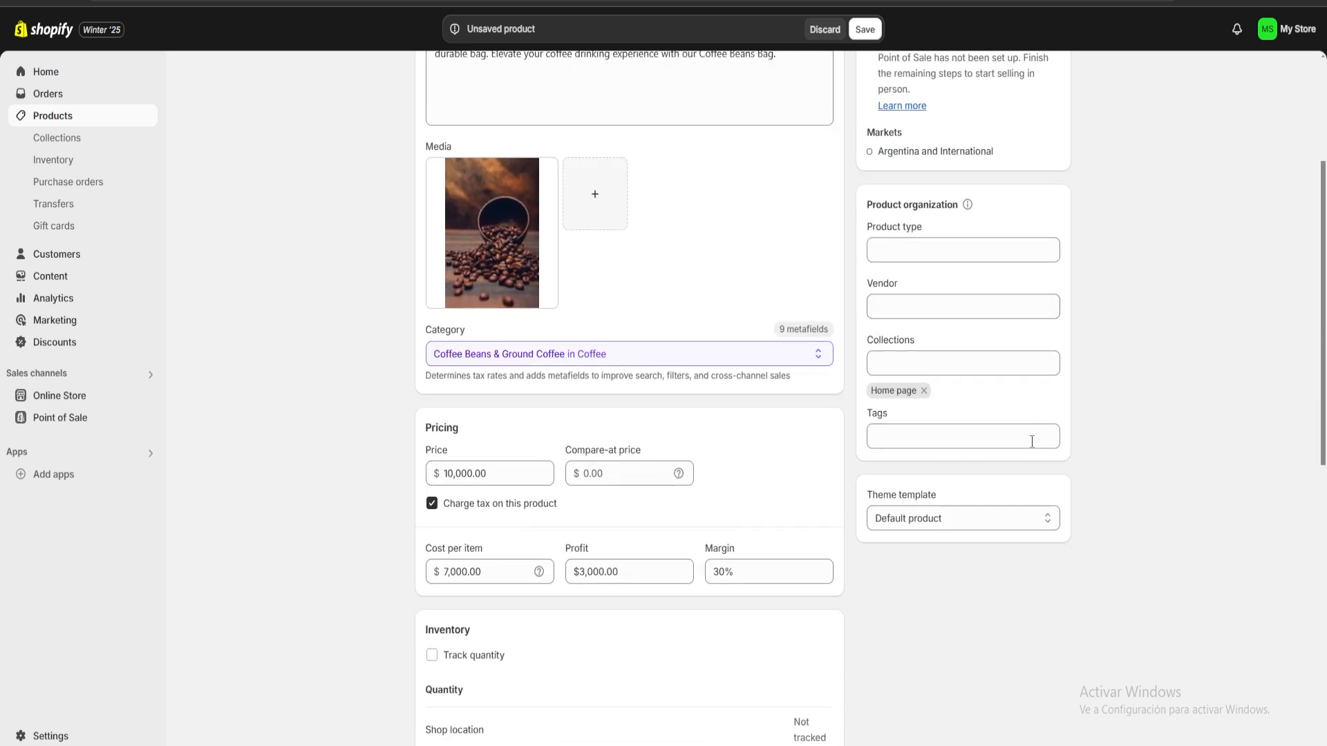
pyautogui.click(927, 437)
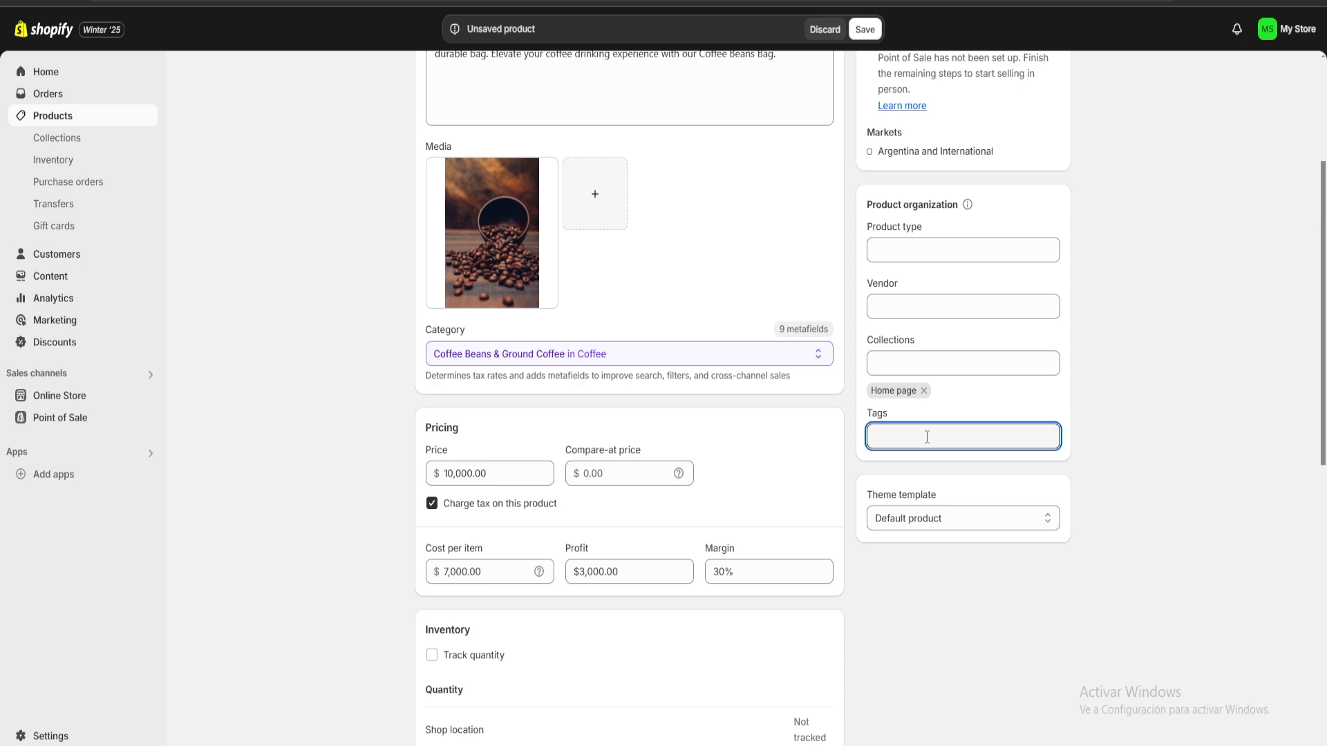
pyautogui.write('Co')
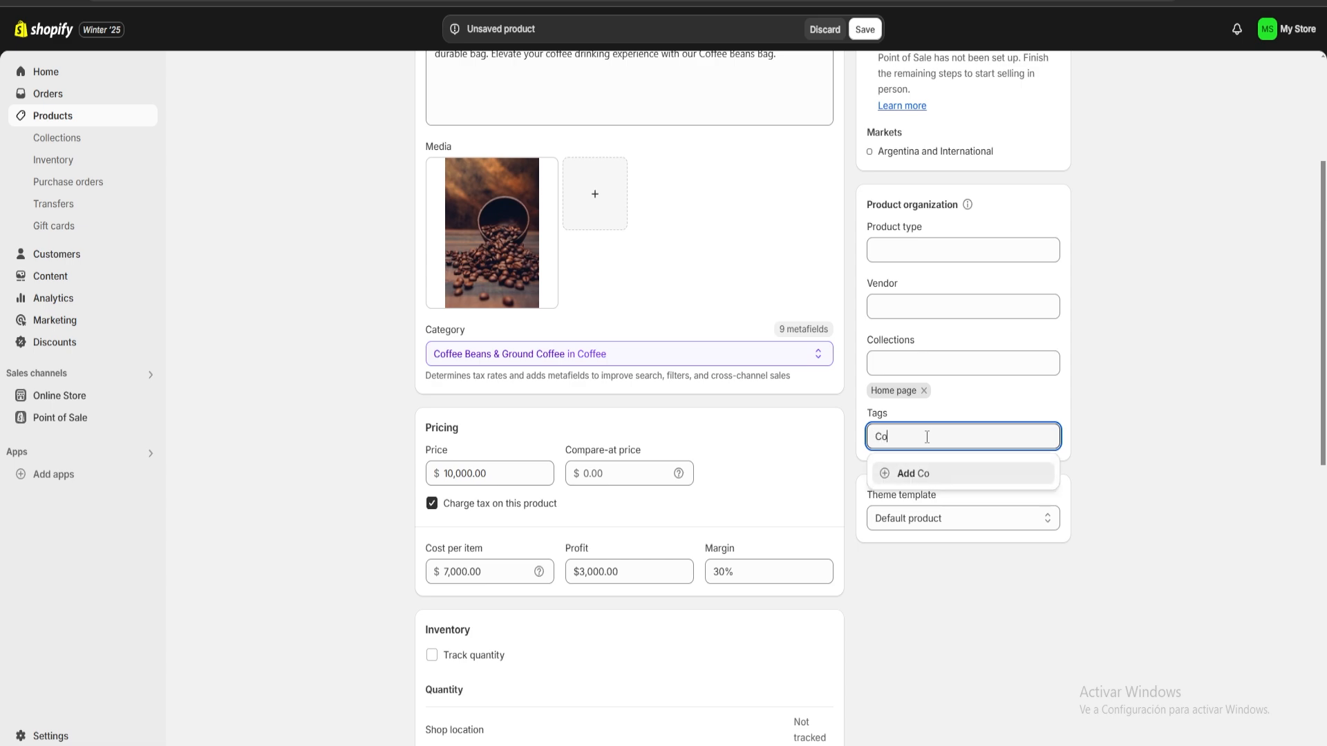
pyautogui.write('ffe')
pyautogui.press('Return')
pyautogui.scroll(-5, 1118, 483)
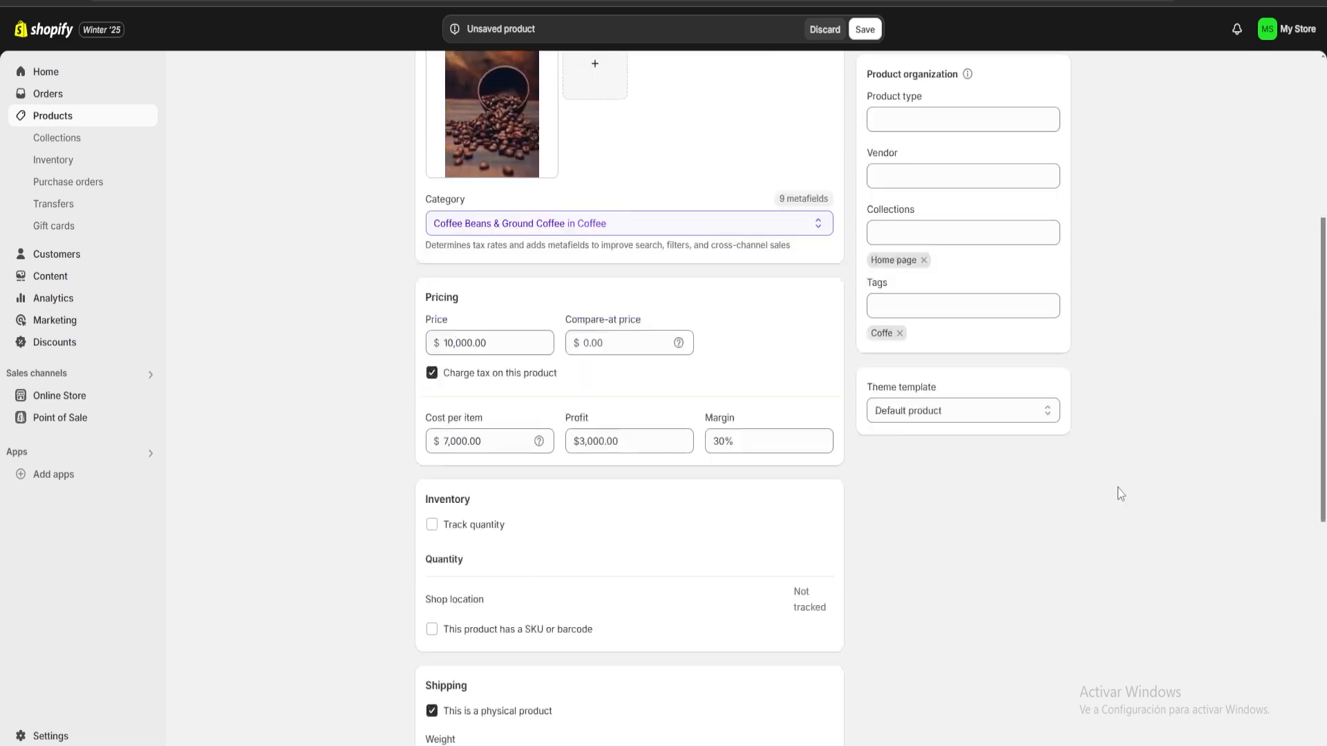
pyautogui.scroll(3, 1001, 429)
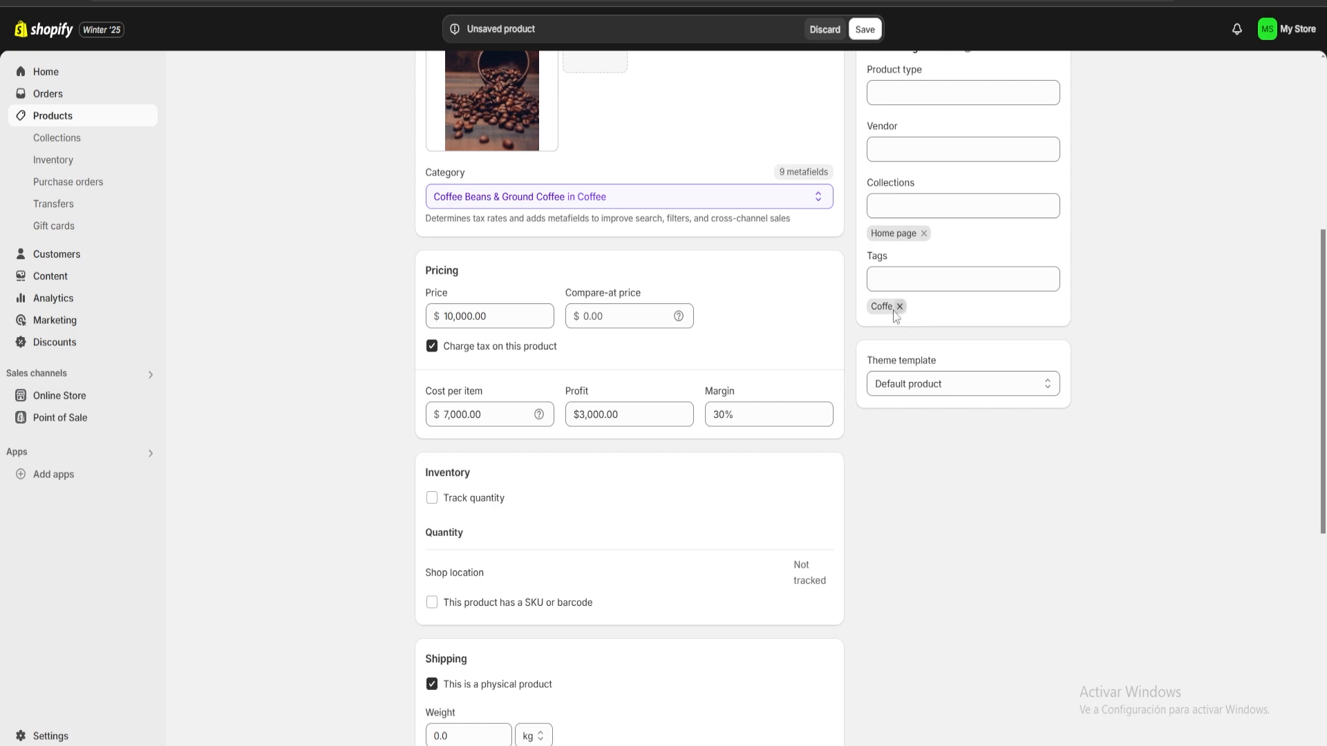
# Save the Coffee Beans Bag product and return to the products list.
pyautogui.scroll(2, 919, 301)
pyautogui.scroll(-9, 962, 504)
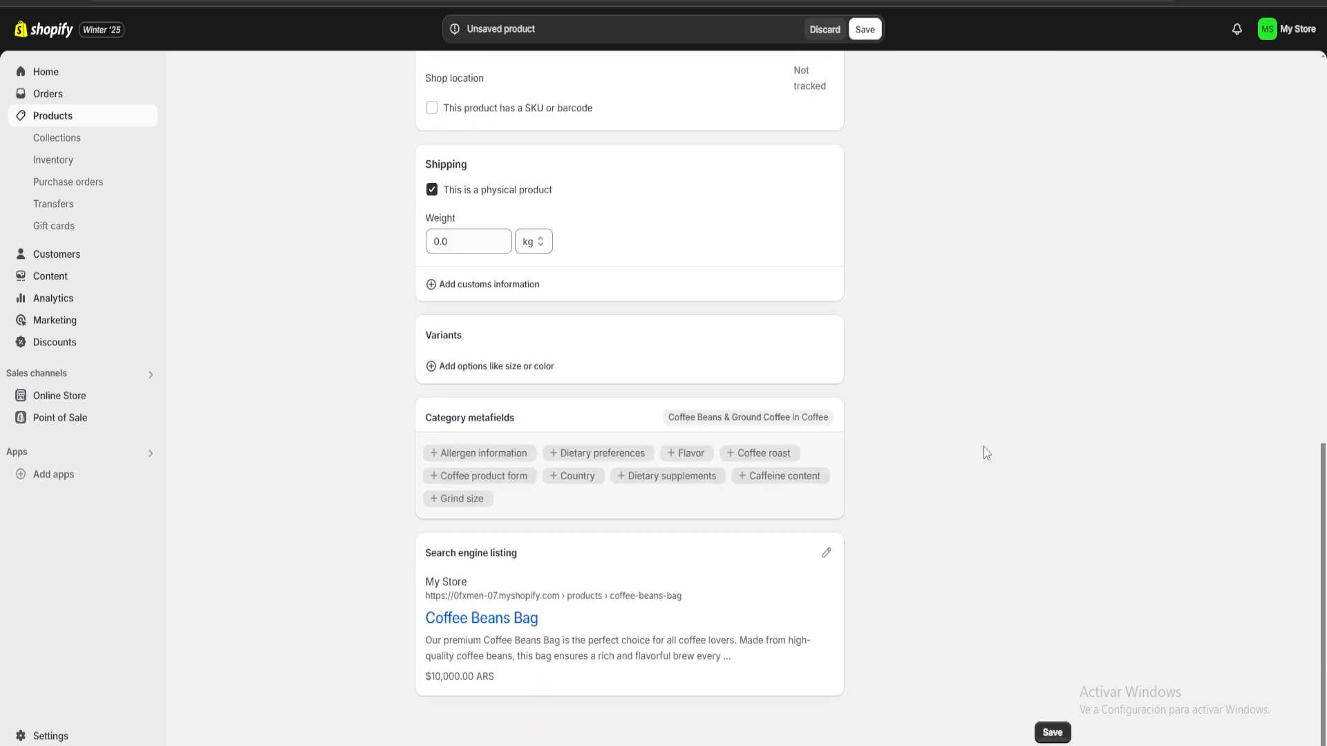
pyautogui.click(1051, 734)
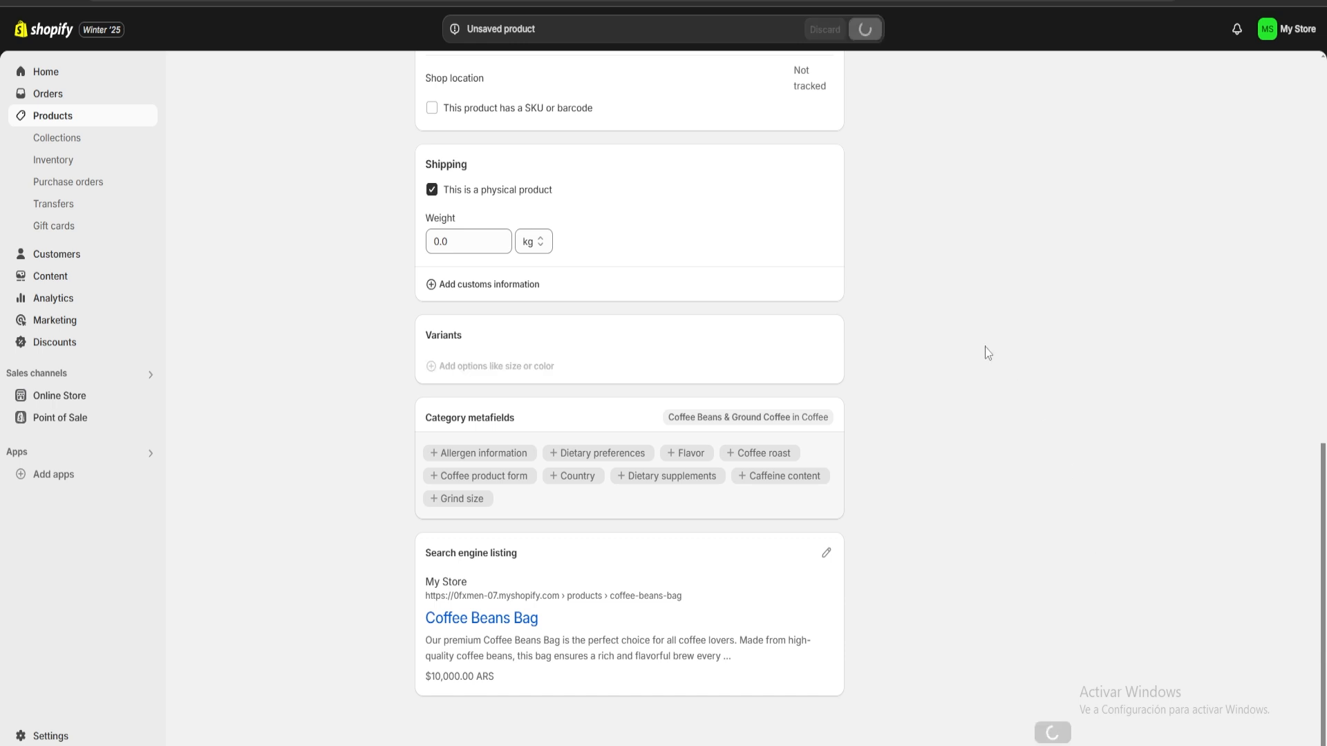
pyautogui.click(419, 82)
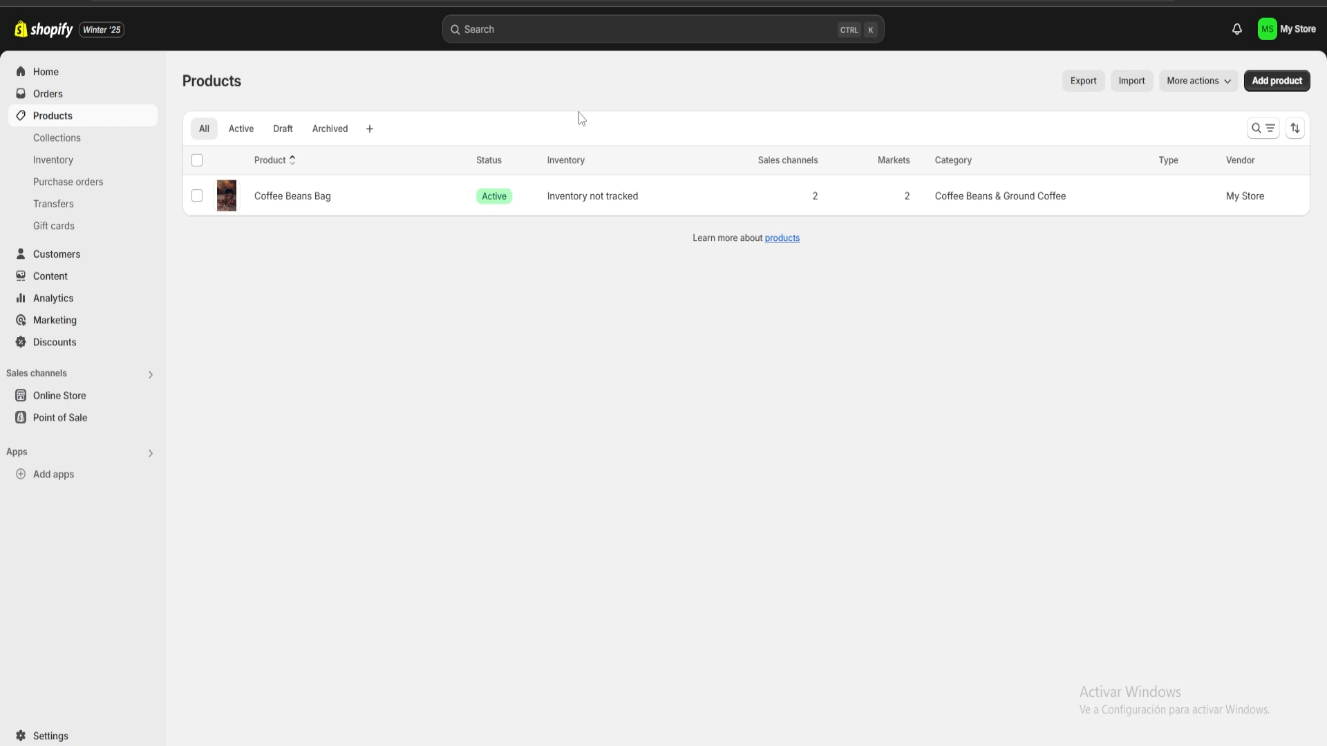
# Open a blank form for another product and look through its fields.
pyautogui.click(1270, 89)
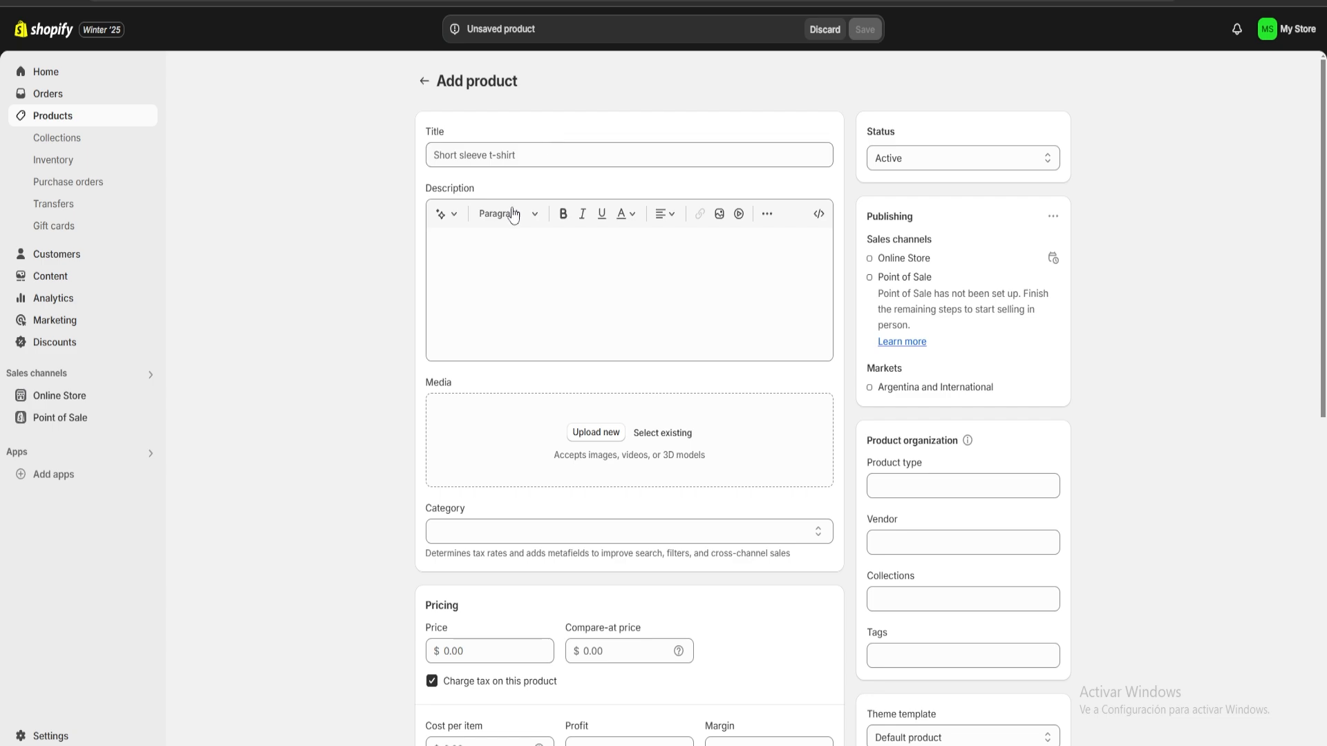
pyautogui.scroll(-9, 646, 325)
pyautogui.scroll(6, 631, 346)
pyautogui.scroll(3, 630, 346)
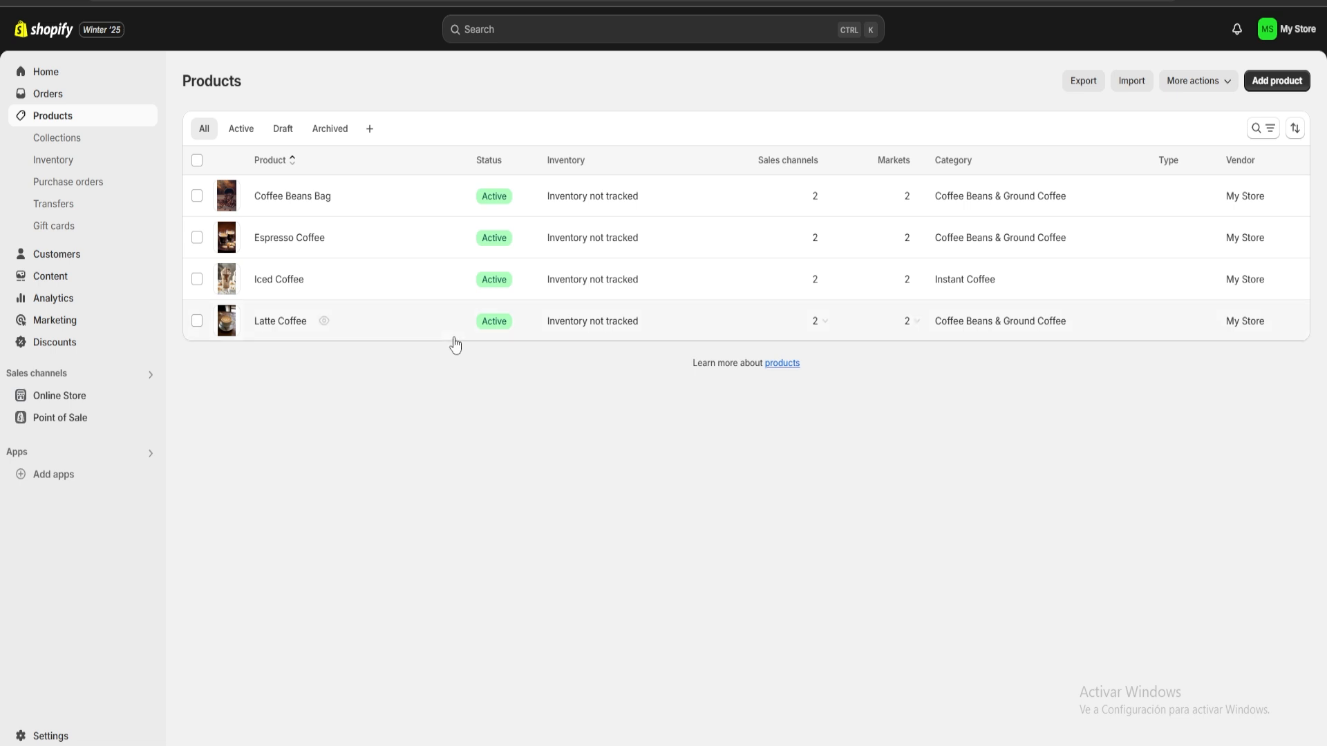
# Open the online store's themes and look over the popular free themes.
pyautogui.click(46, 399)
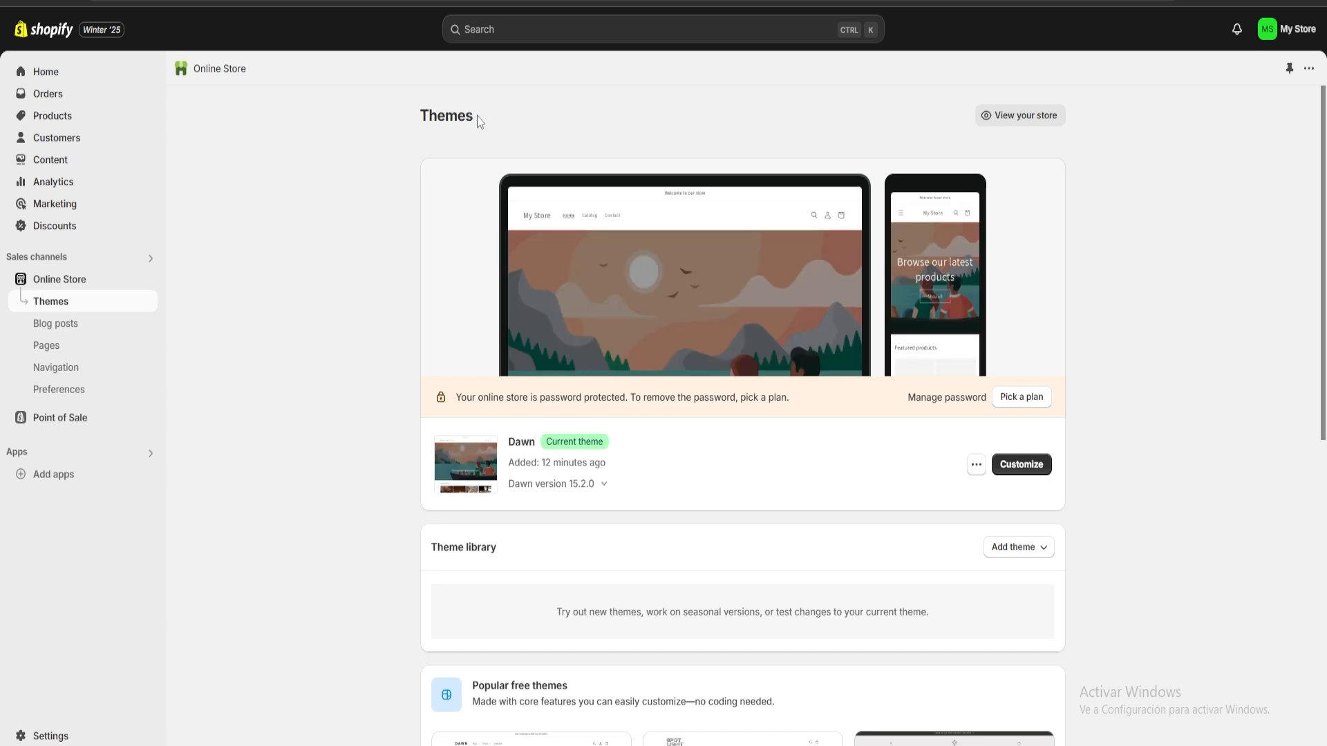
pyautogui.doubleClick(484, 115)
pyautogui.click(494, 116)
pyautogui.scroll(-8, 459, 184)
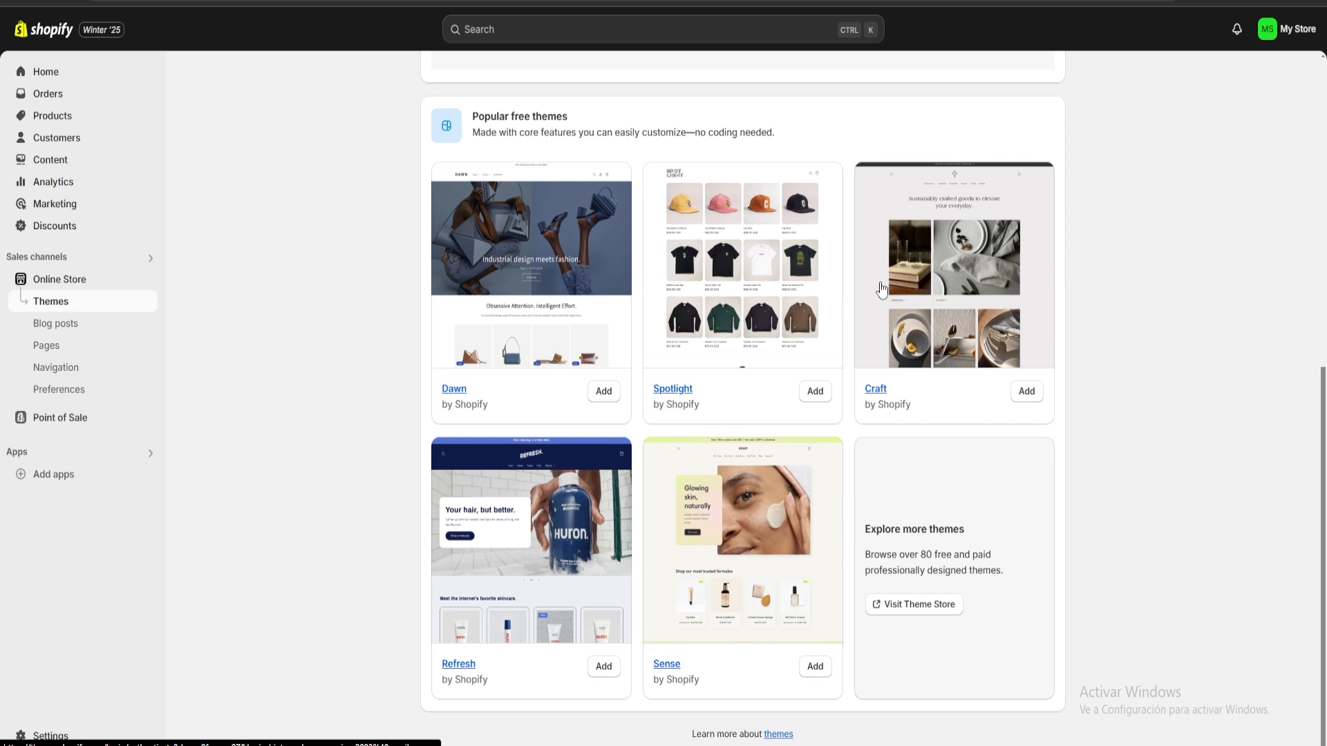
# Visit the Theme Store and browse the full catalogue of themes with their prices and ratings.
pyautogui.click(907, 608)
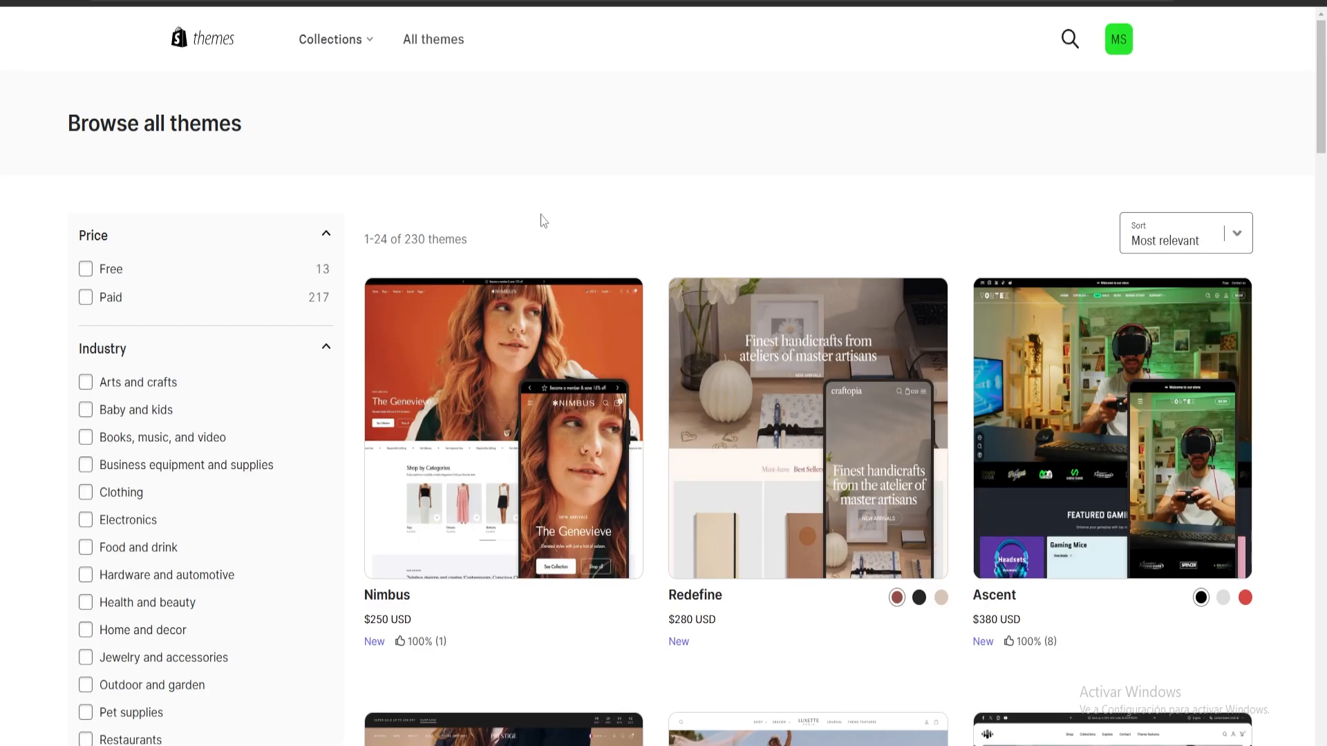
pyautogui.scroll(-10, 522, 359)
pyautogui.scroll(13, 1105, 445)
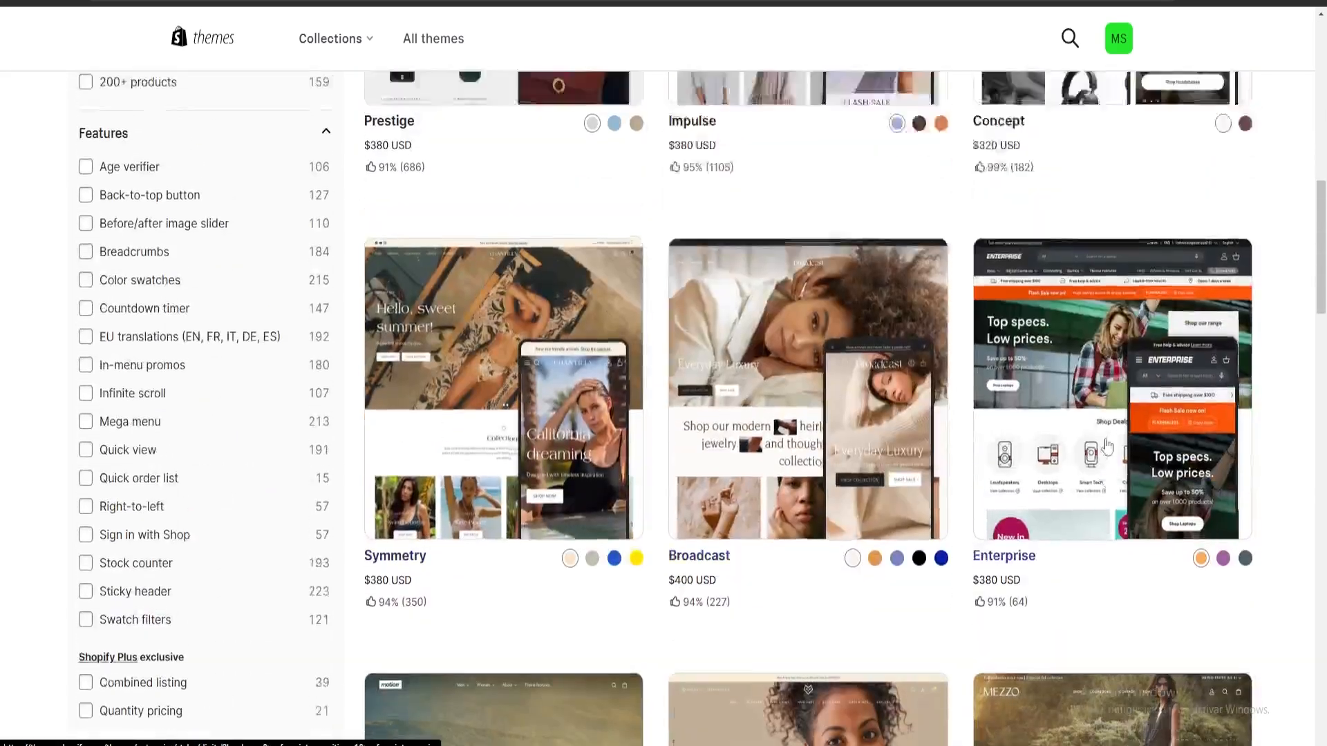
pyautogui.scroll(-12, 808, 387)
pyautogui.scroll(-20, 807, 394)
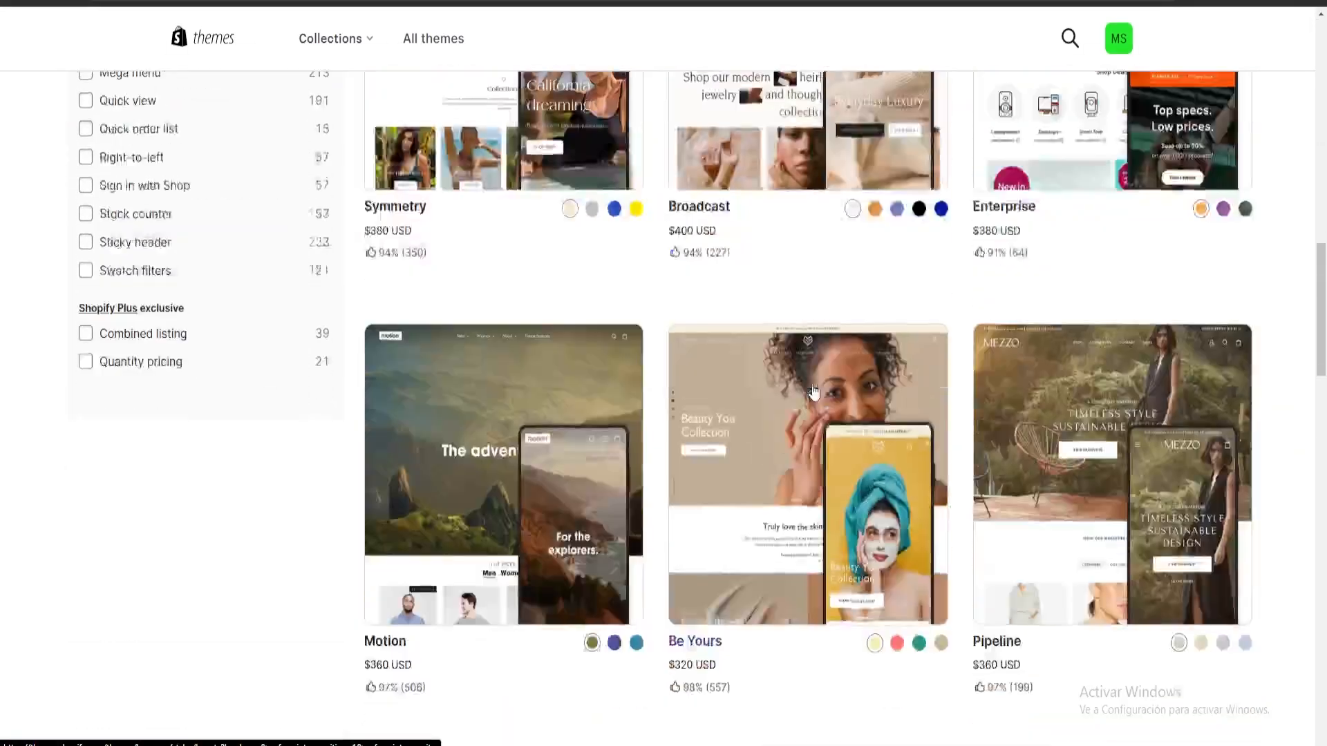
pyautogui.scroll(-10, 517, 305)
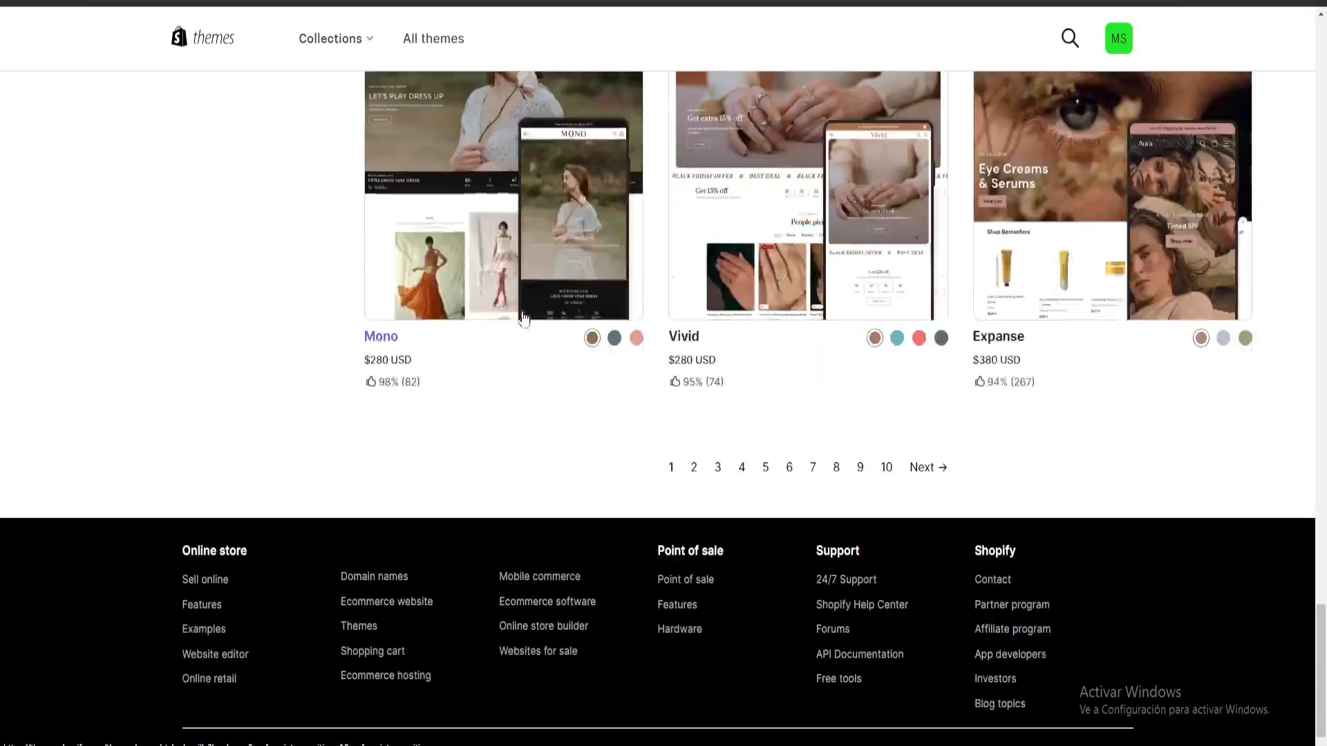
pyautogui.scroll(16, 785, 340)
pyautogui.scroll(20, 786, 340)
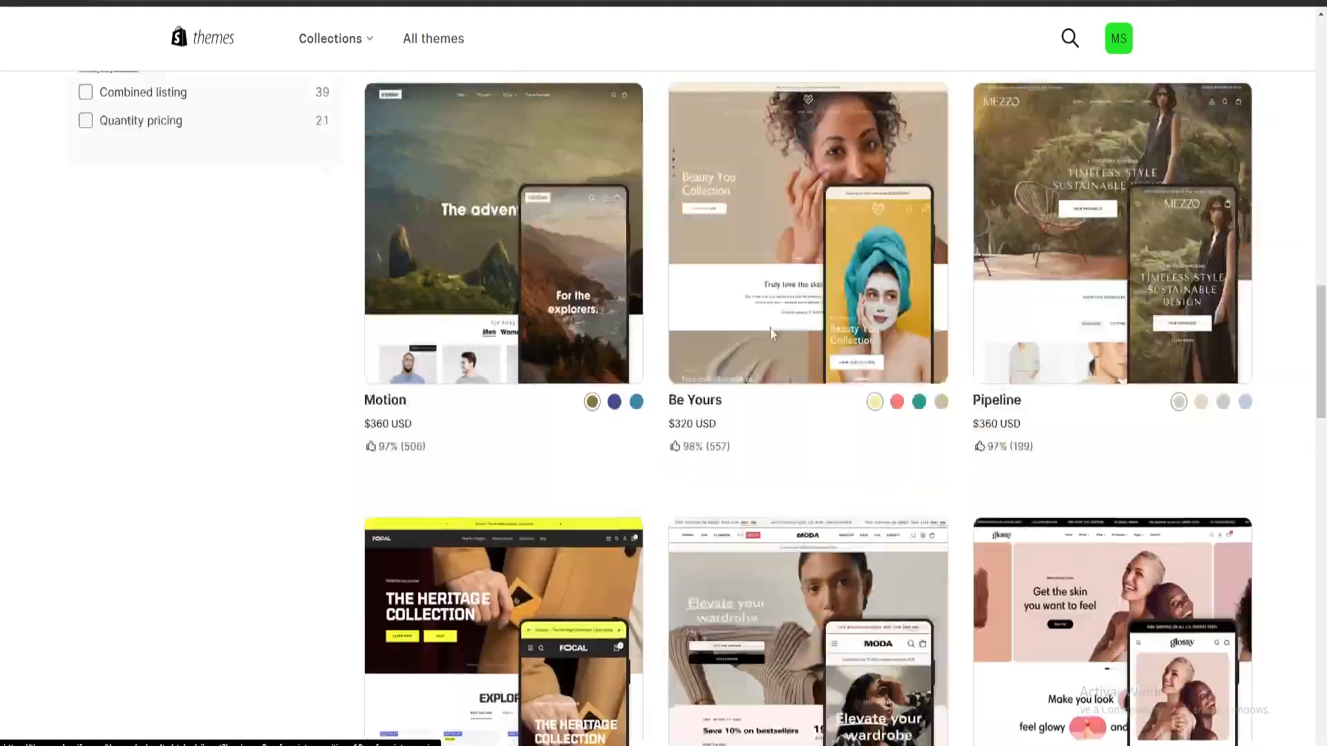
pyautogui.scroll(4, 777, 335)
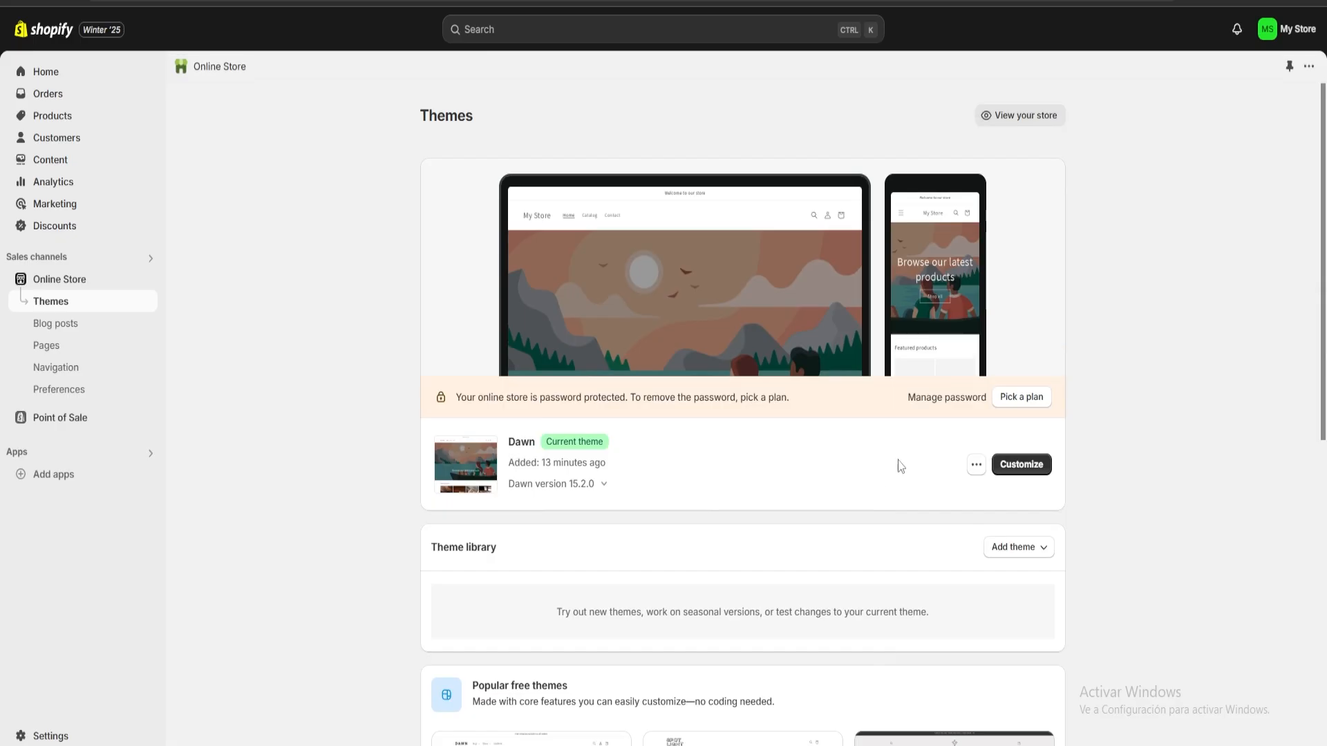
# Go back to the store's themes, customize the current Dawn theme, and open the home page image banner's settings.
pyautogui.click(662, 10)
pyautogui.click(1022, 464)
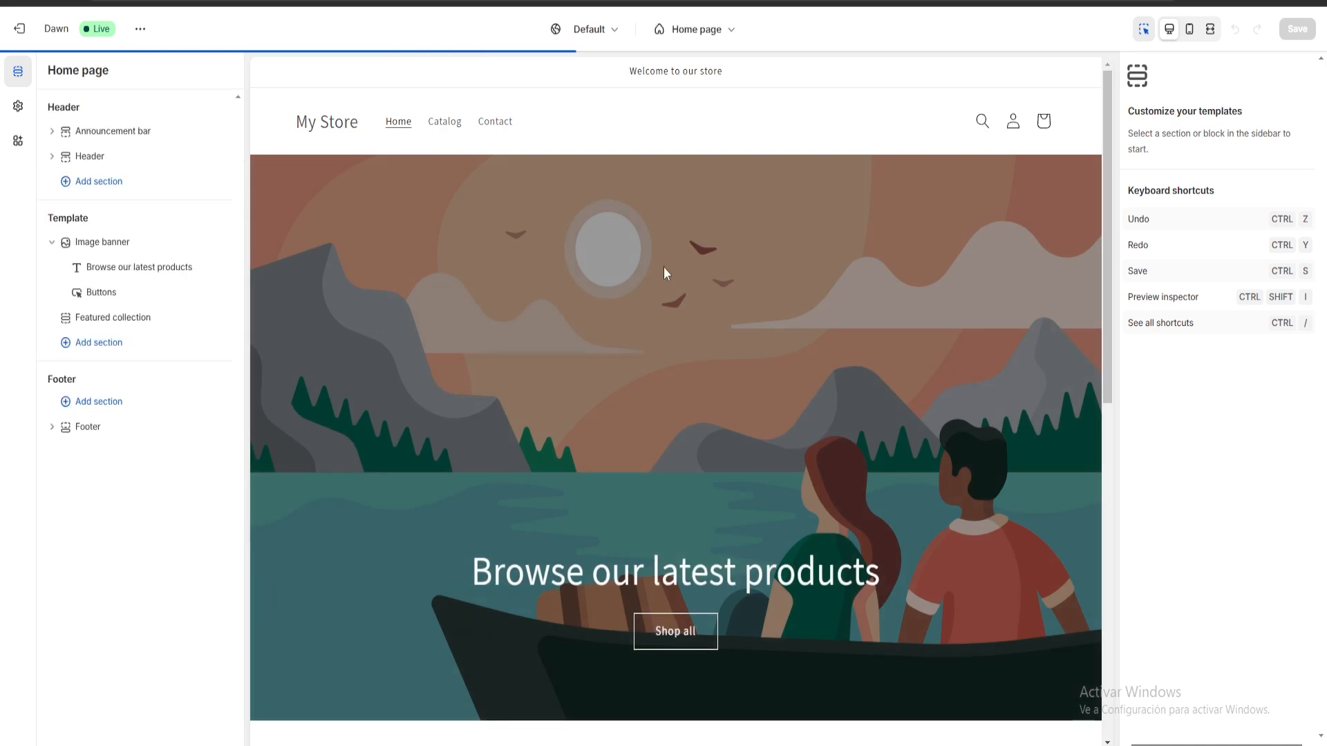
pyautogui.click(663, 267)
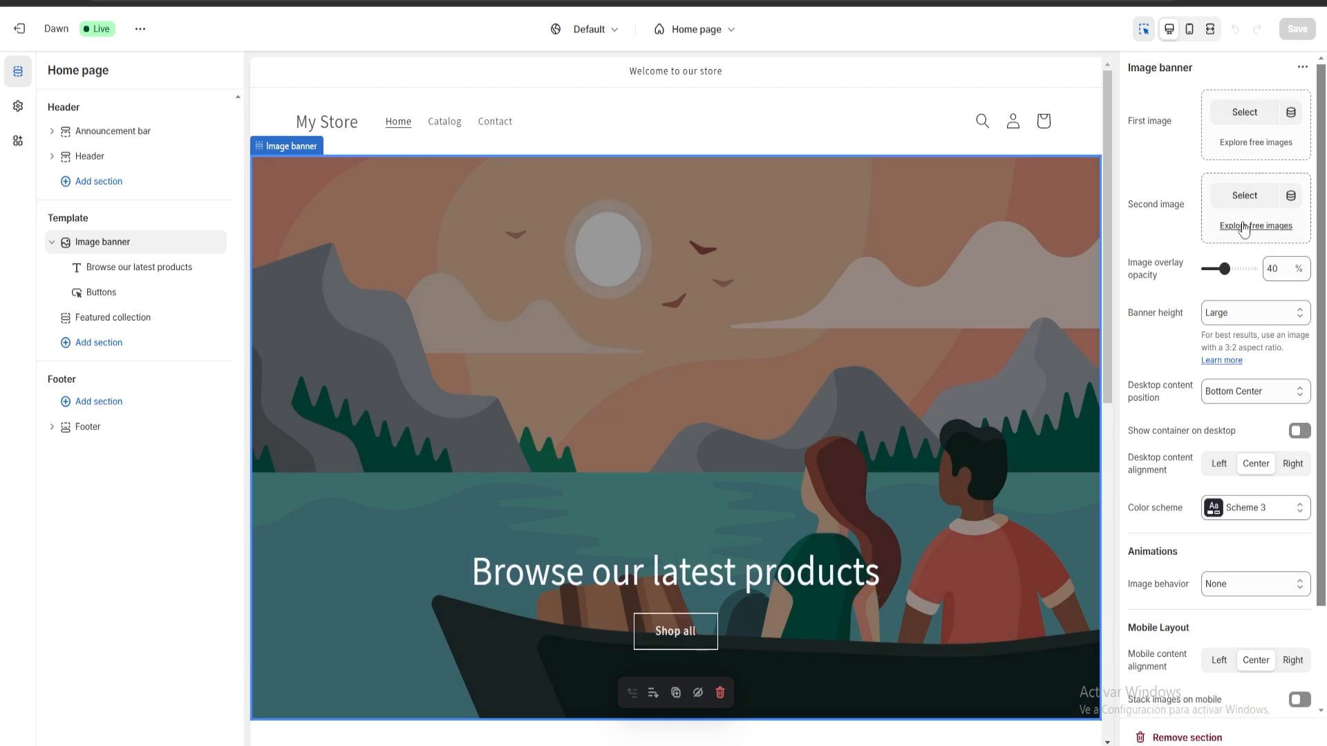
pyautogui.scroll(-2, 1237, 228)
pyautogui.scroll(2, 1244, 487)
pyautogui.scroll(-2, 1227, 225)
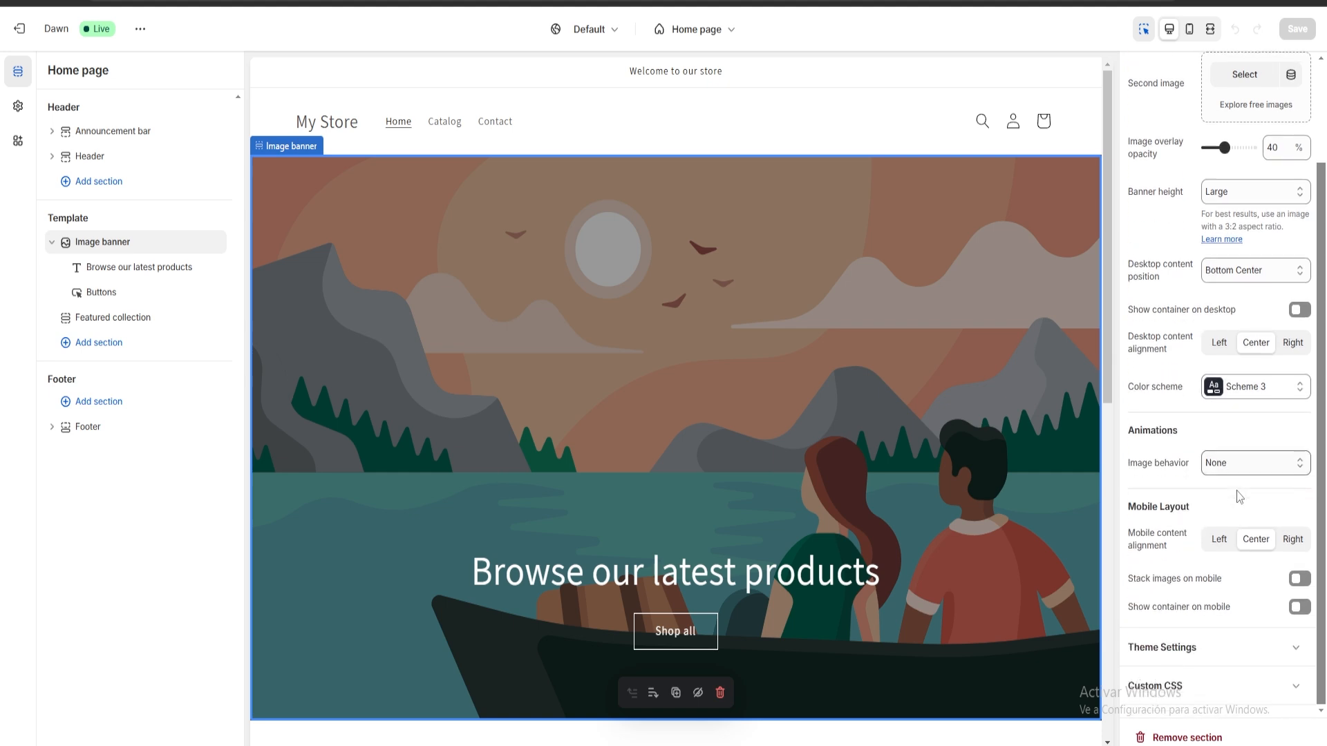
pyautogui.scroll(2, 1264, 224)
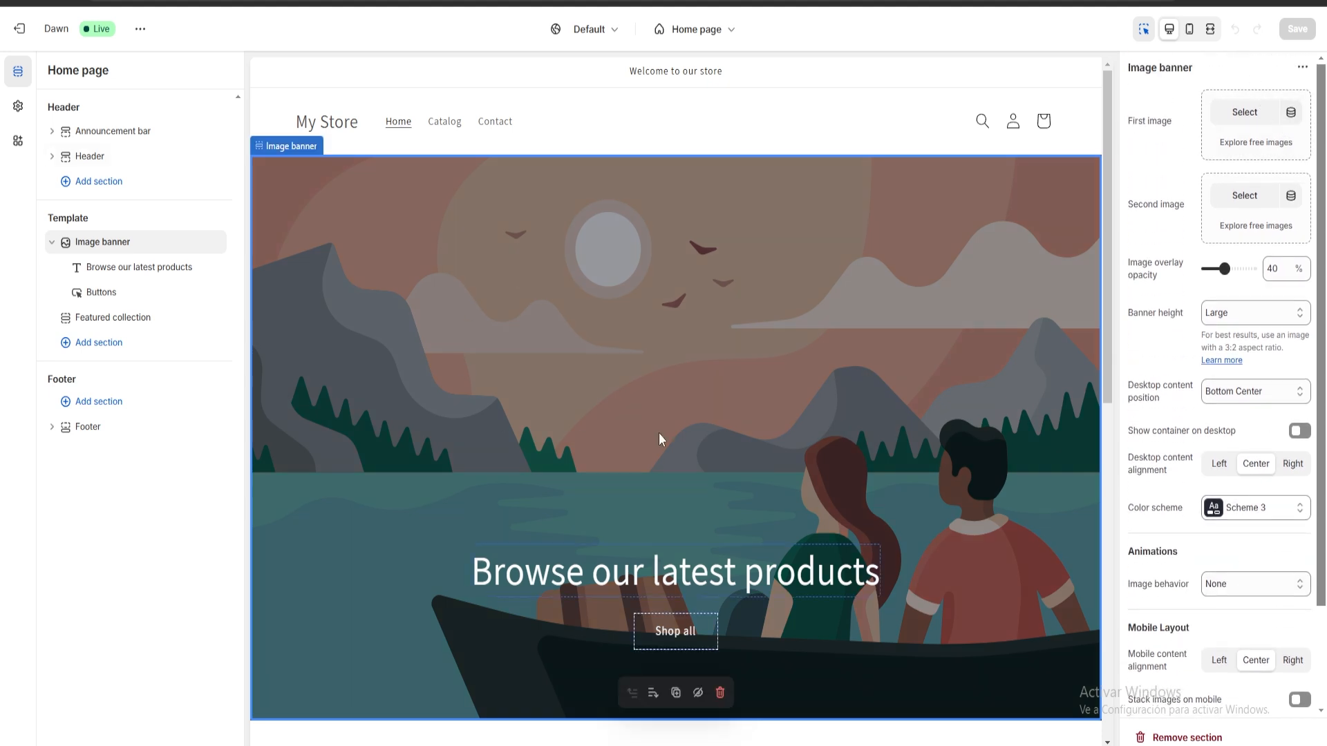
# Upload the coffee shop interior photo and set it as the image banner's first image.
pyautogui.click(1239, 128)
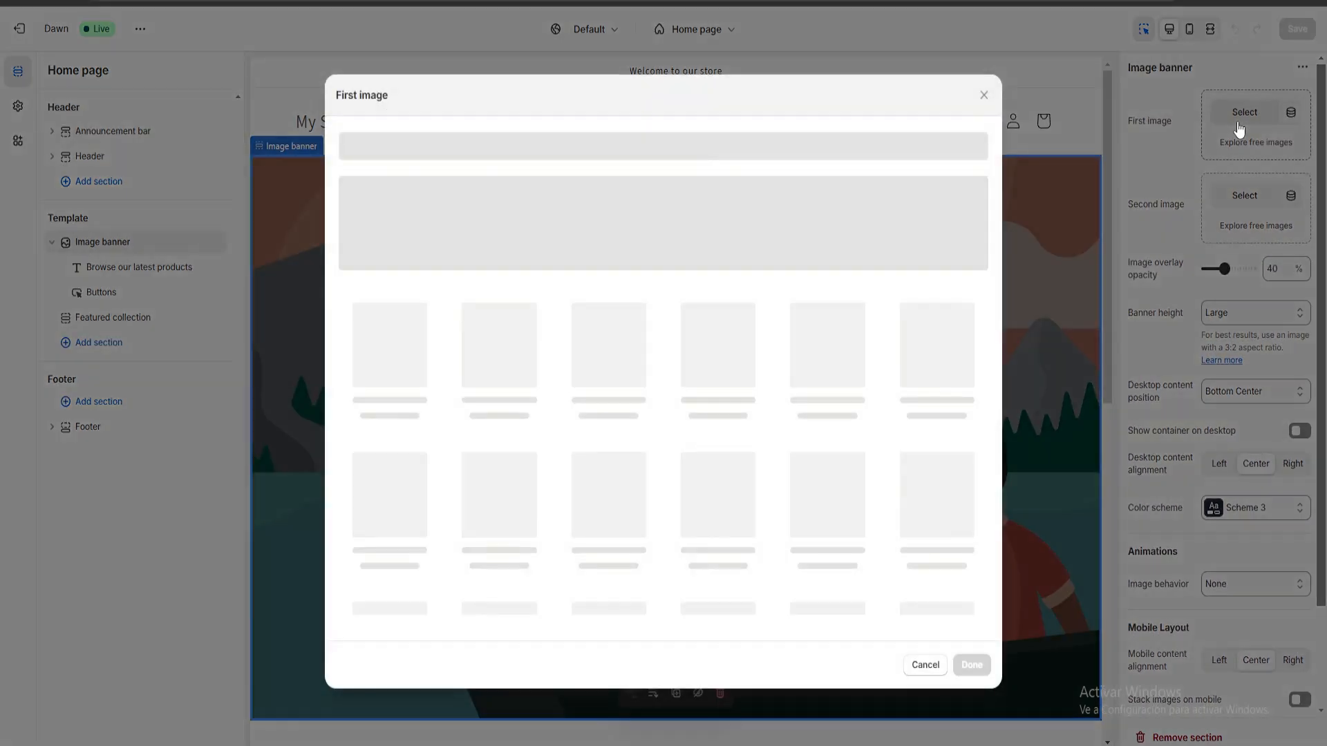
pyautogui.click(677, 244)
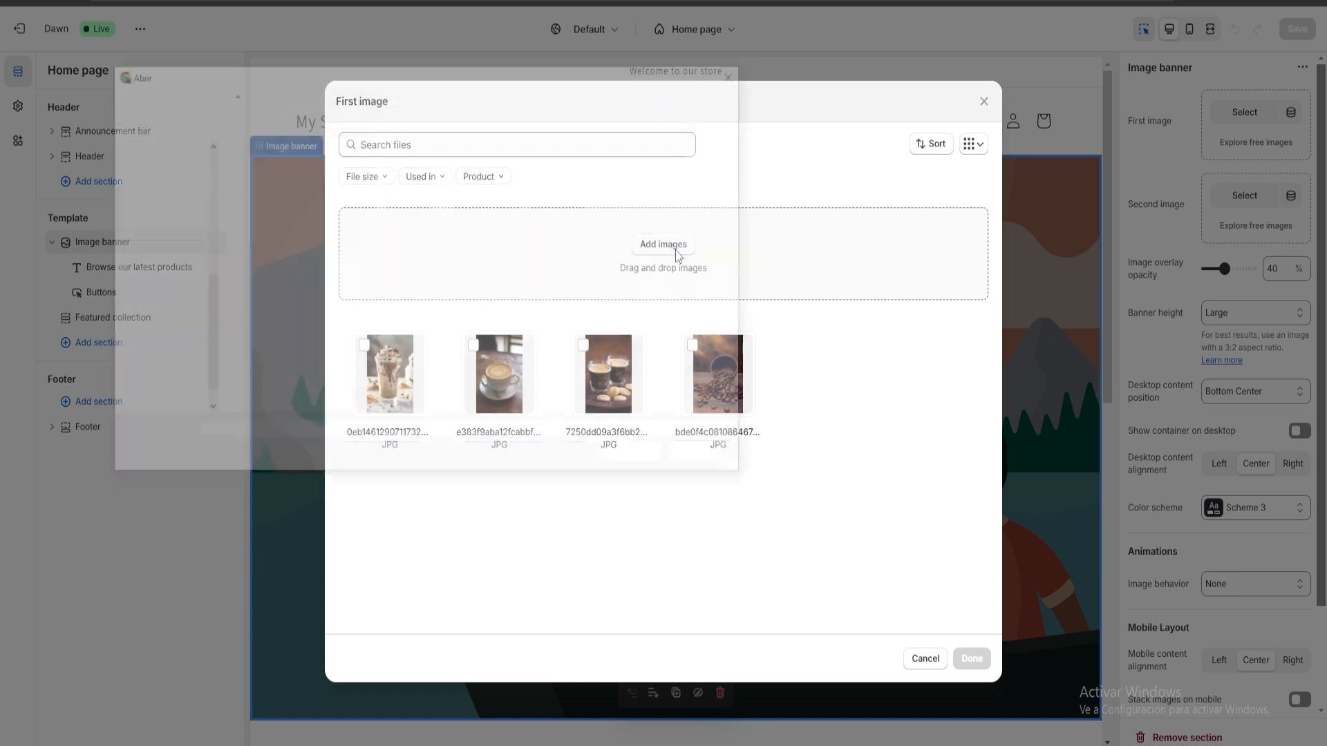
pyautogui.doubleClick(326, 181)
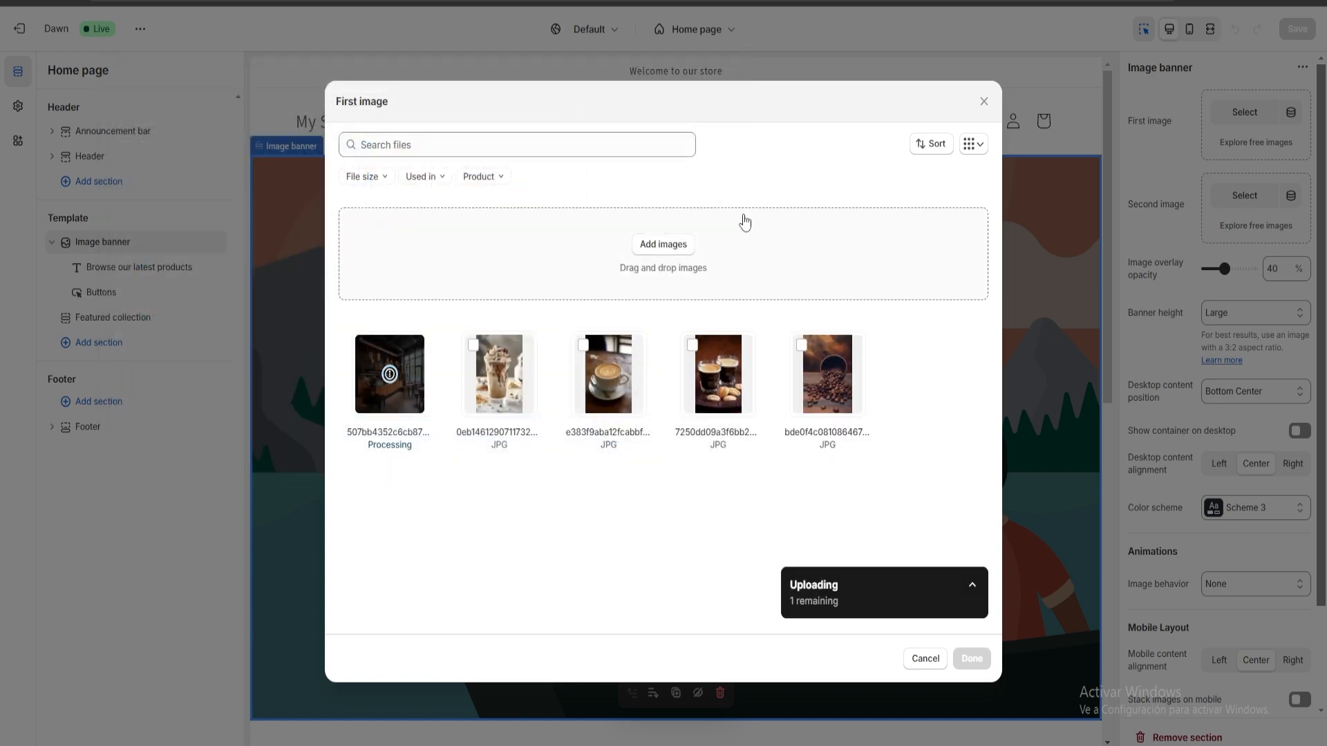
pyautogui.click(971, 659)
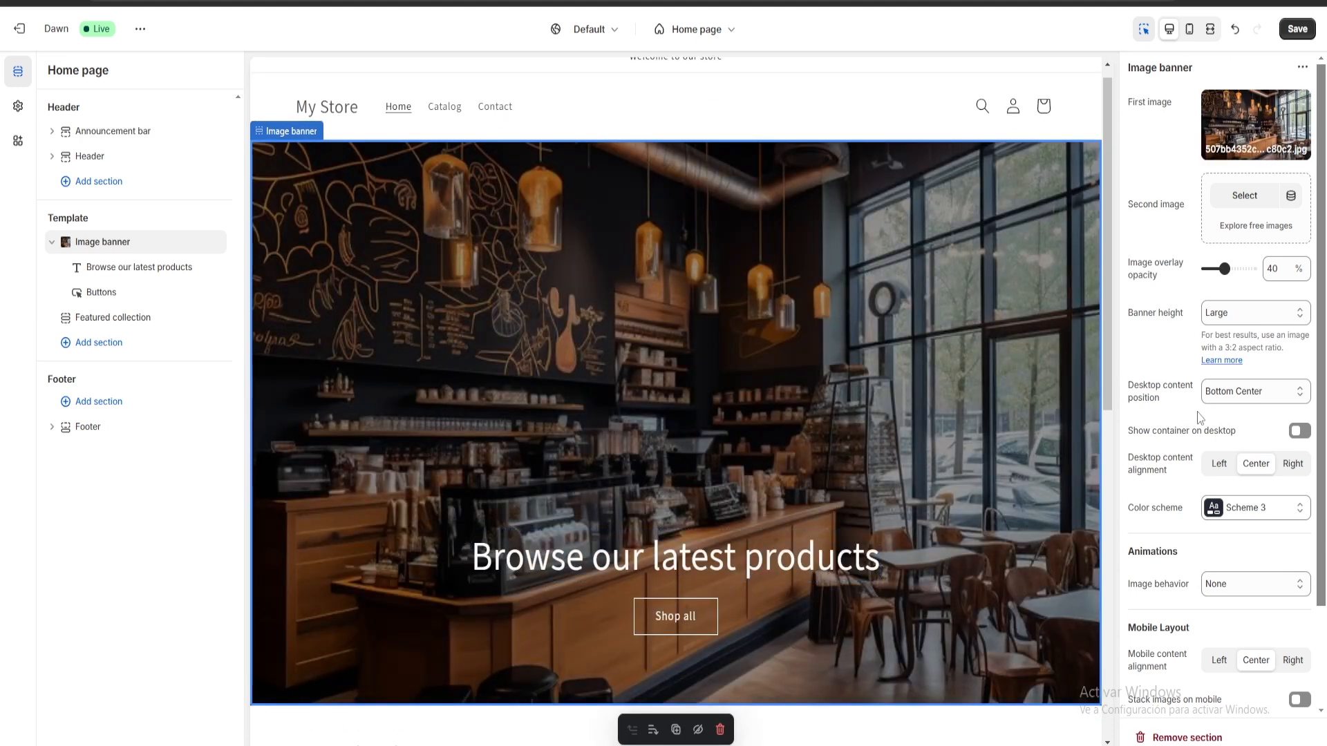
pyautogui.scroll(-3, 1174, 442)
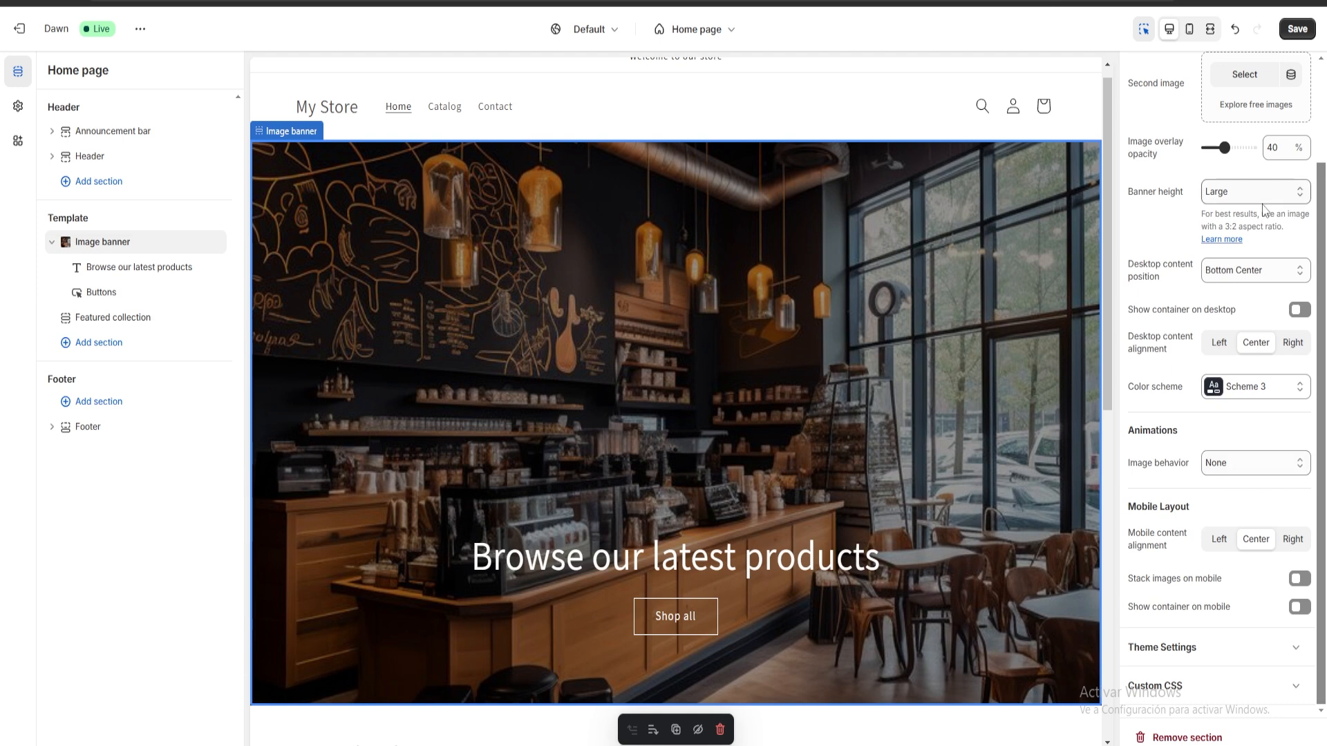
pyautogui.scroll(2, 1237, 414)
pyautogui.scroll(-2, 1255, 364)
pyautogui.scroll(2, 1251, 332)
pyautogui.scroll(-2, 1241, 459)
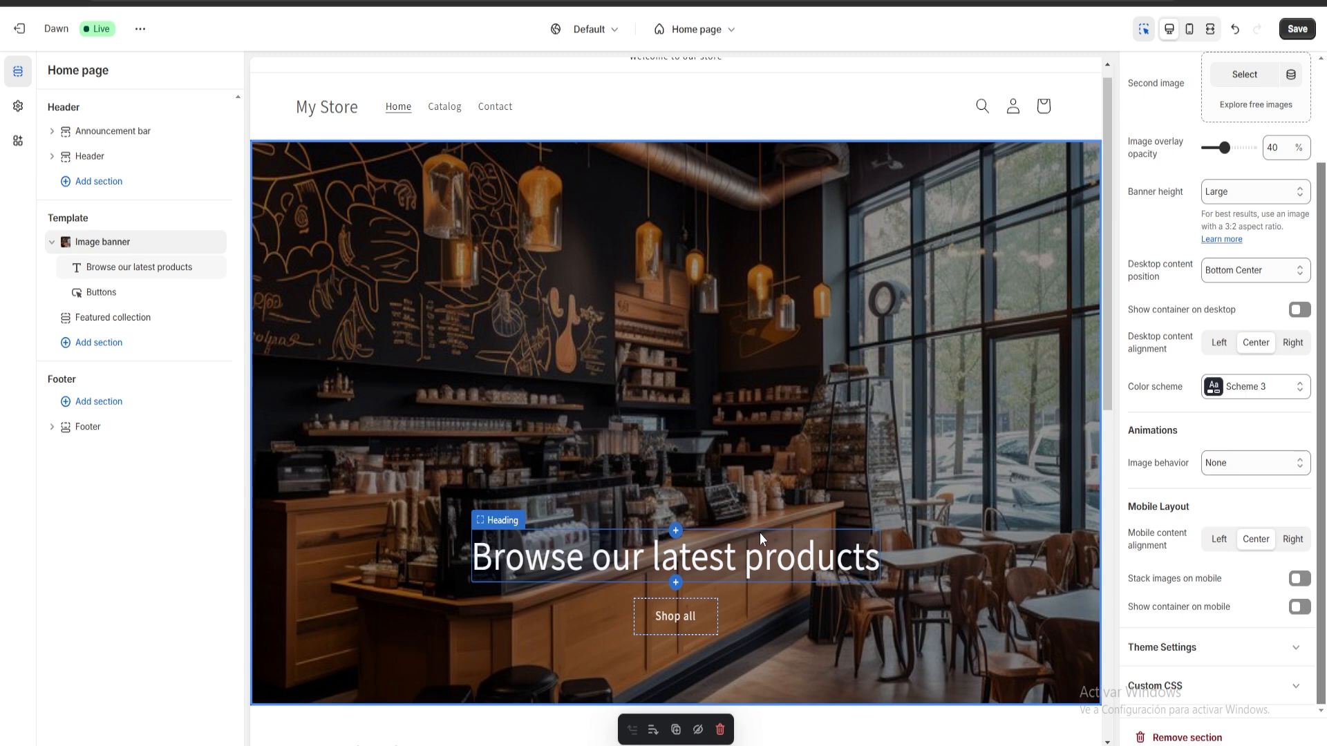
# Change the image banner's heading text to "Welcome to my Coffee Shop".
pyautogui.click(788, 553)
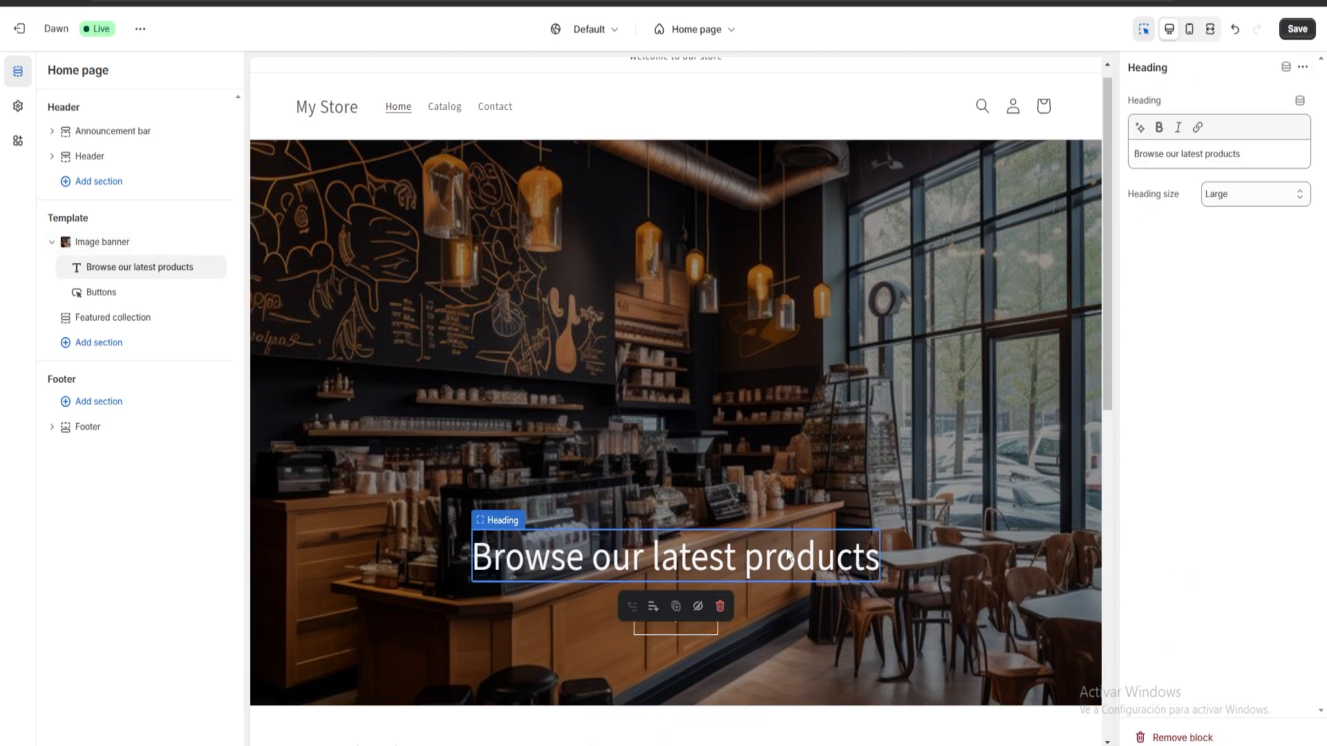
pyautogui.tripleClick(1264, 158)
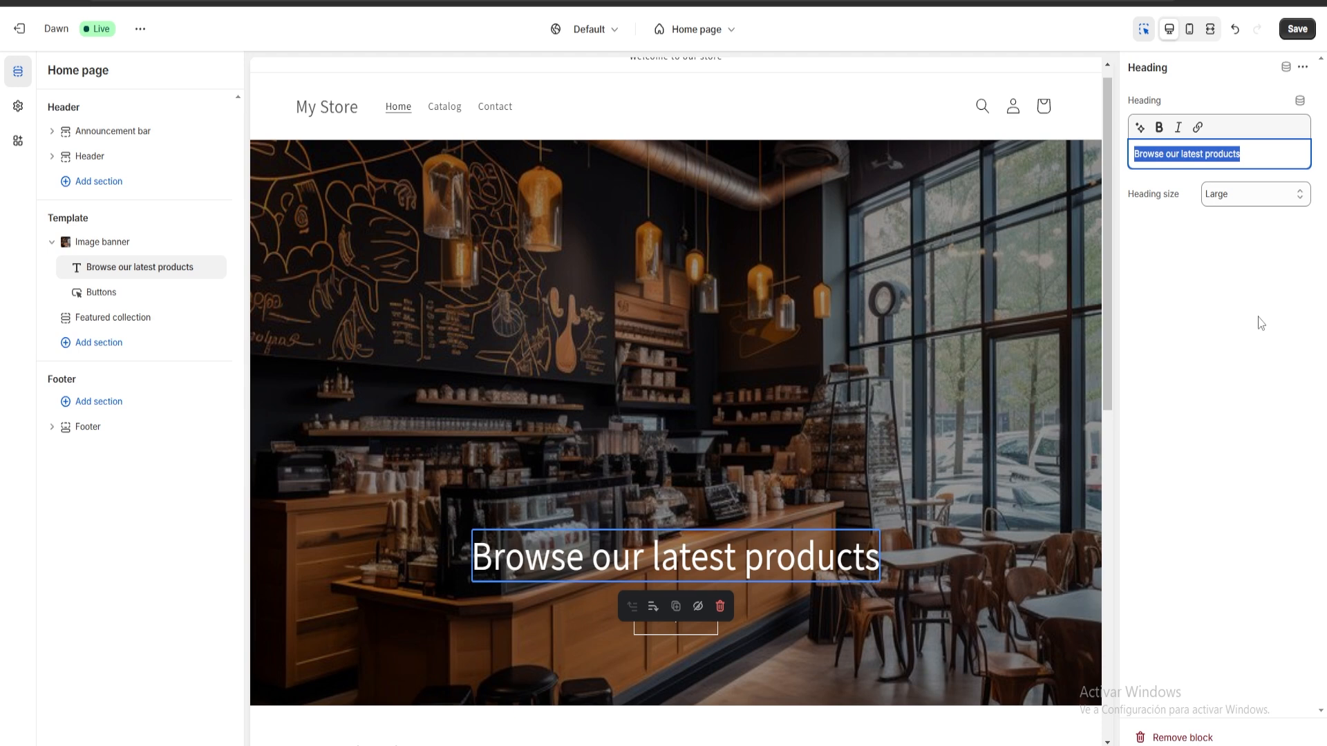
pyautogui.write('welcome to')
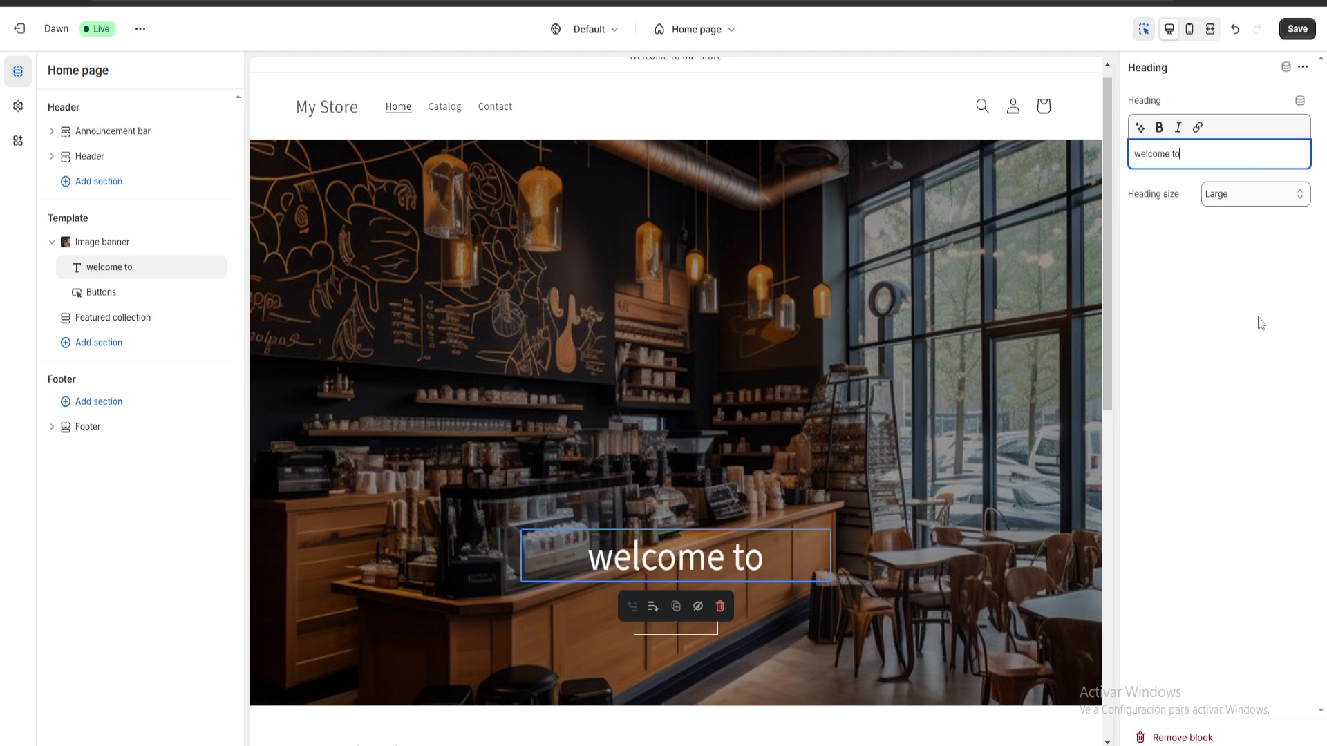
pyautogui.write('my C')
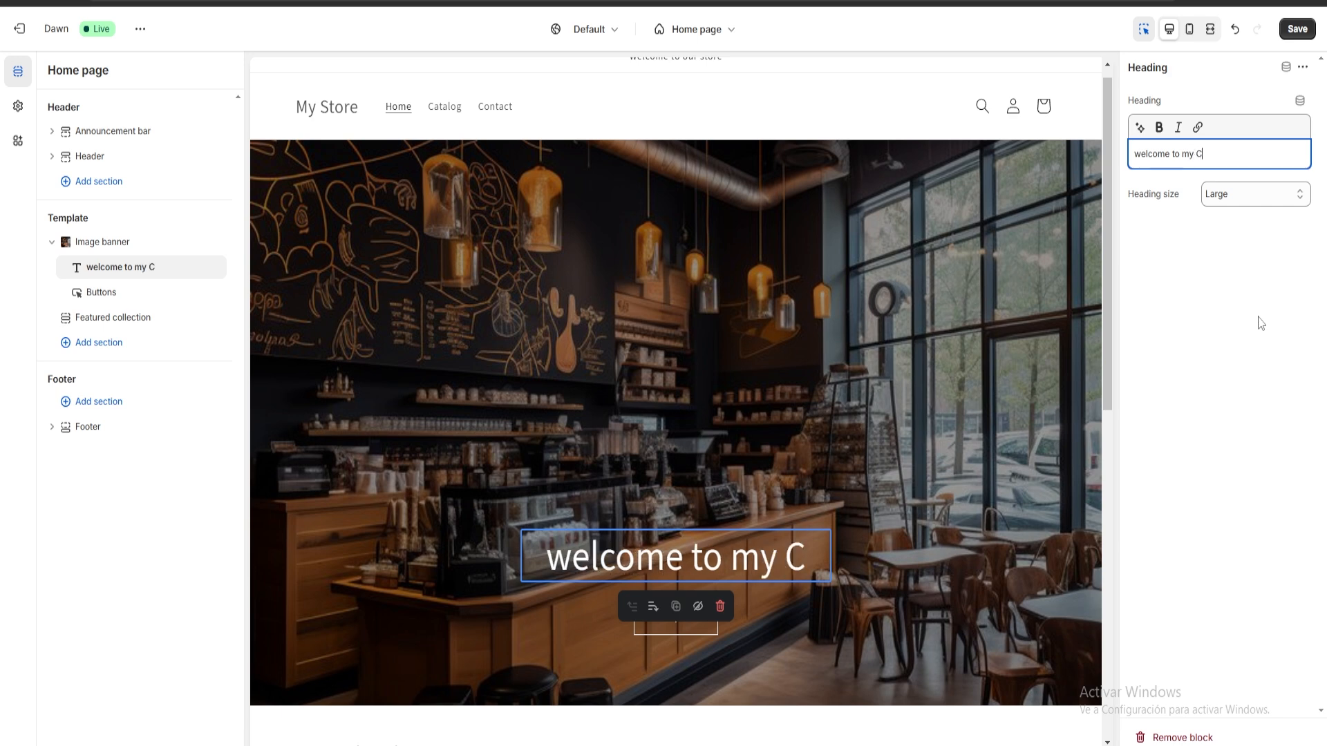
pyautogui.press('BackSpace')
pyautogui.write('Coff')
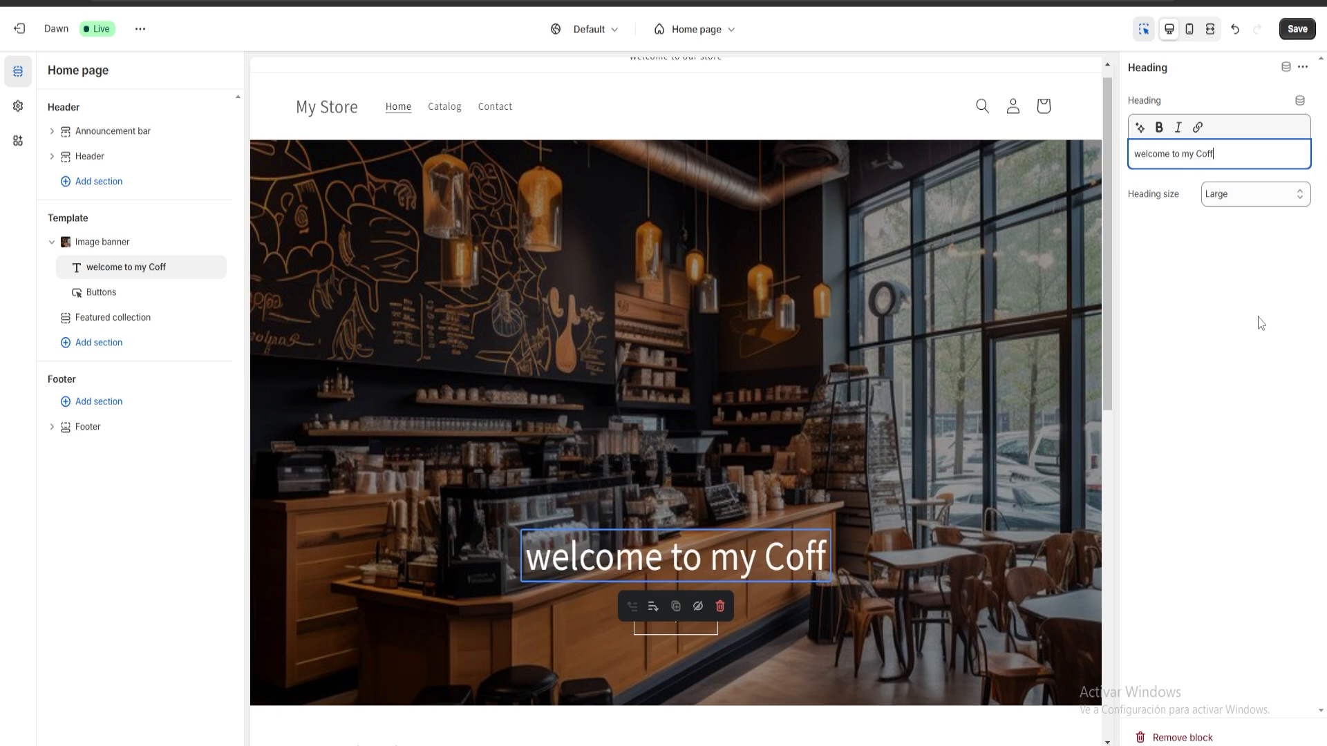
pyautogui.write('ee Shop')
pyautogui.press('Home')
pyautogui.press('Delete')
pyautogui.write('W')
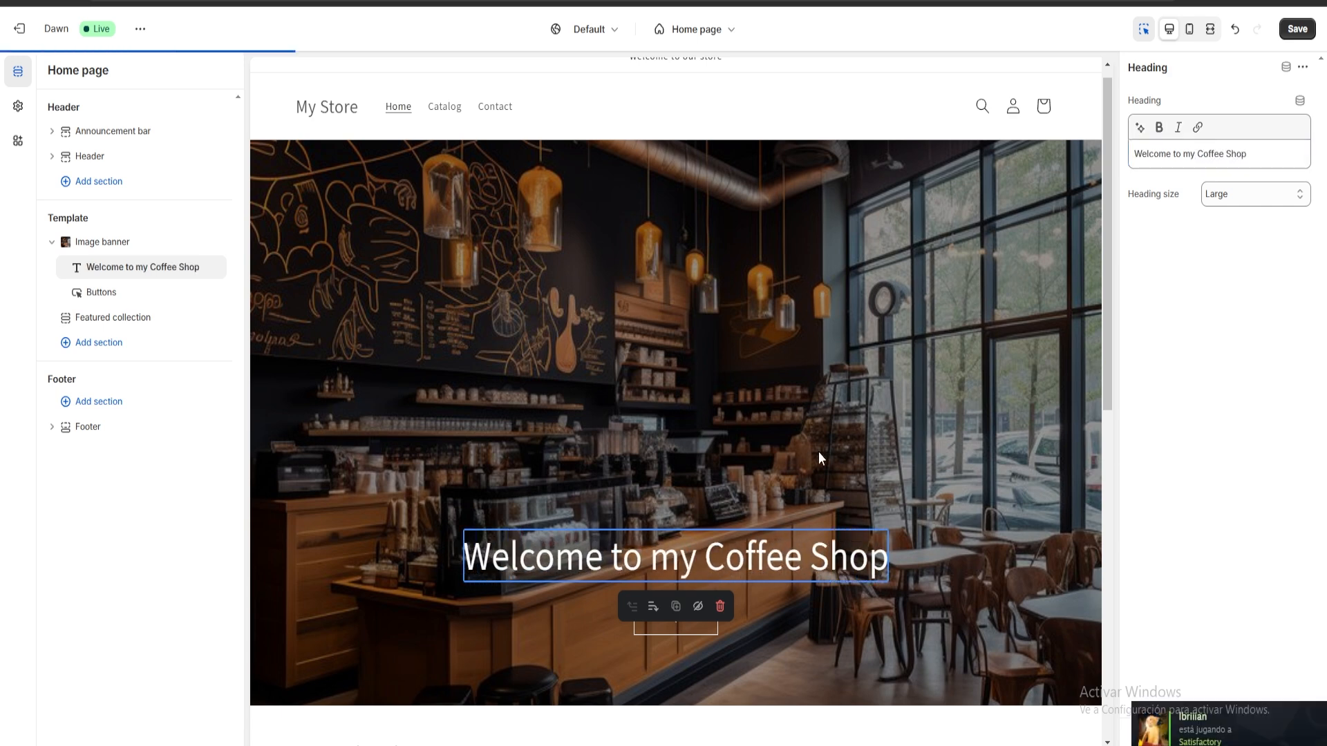
# Add a Featured product section to the home page template below the Featured collection.
pyautogui.scroll(-2, 744, 418)
pyautogui.scroll(-1, 743, 417)
pyautogui.scroll(2, 711, 476)
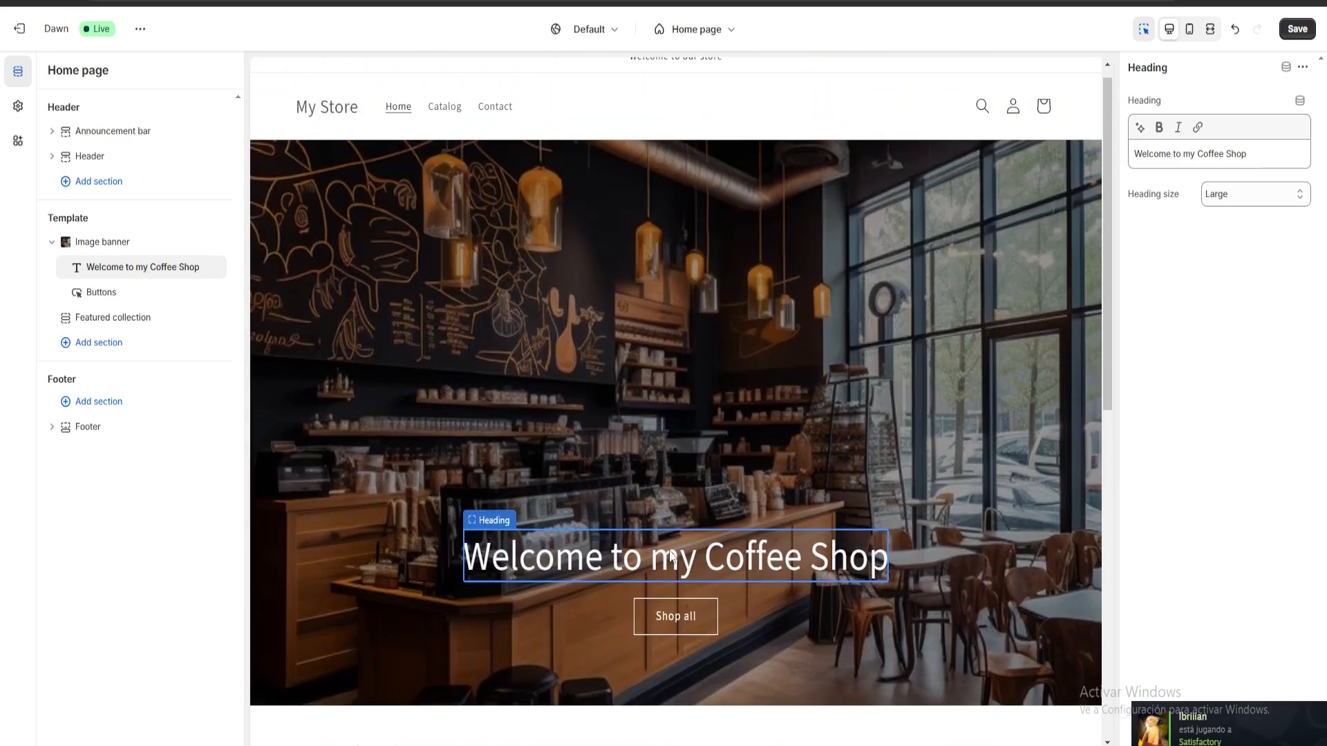
pyautogui.scroll(-4, 667, 525)
pyautogui.scroll(-3, 703, 305)
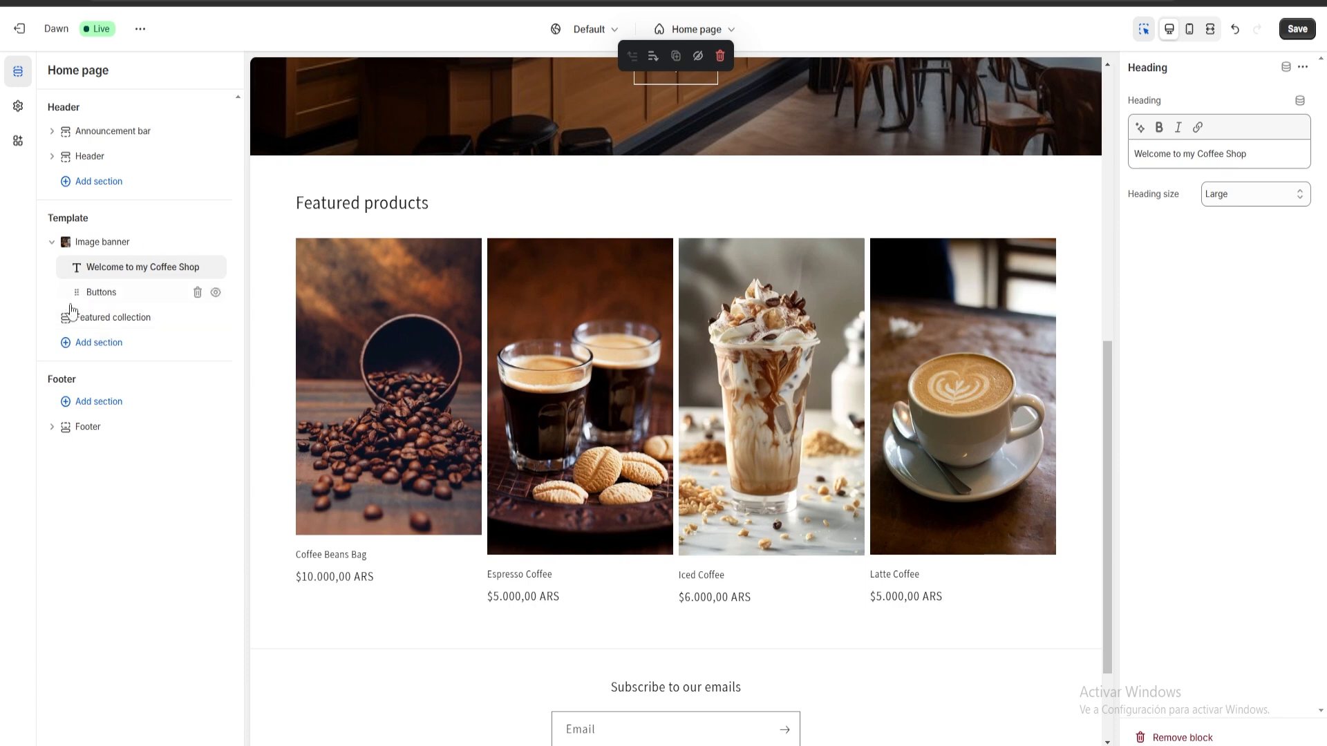
pyautogui.click(96, 338)
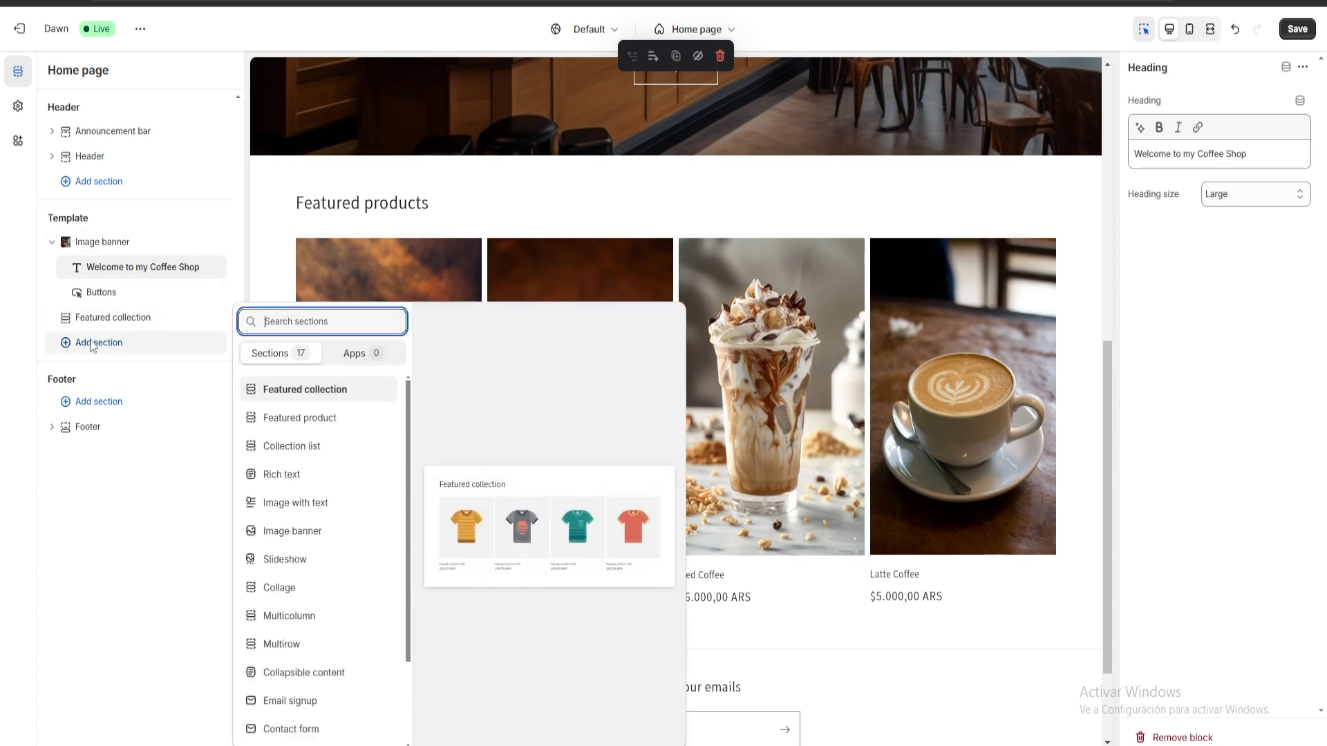
pyautogui.click(312, 426)
# Set Coffee Beans Bag as the product shown in the Featured product section.
pyautogui.scroll(-1, 669, 387)
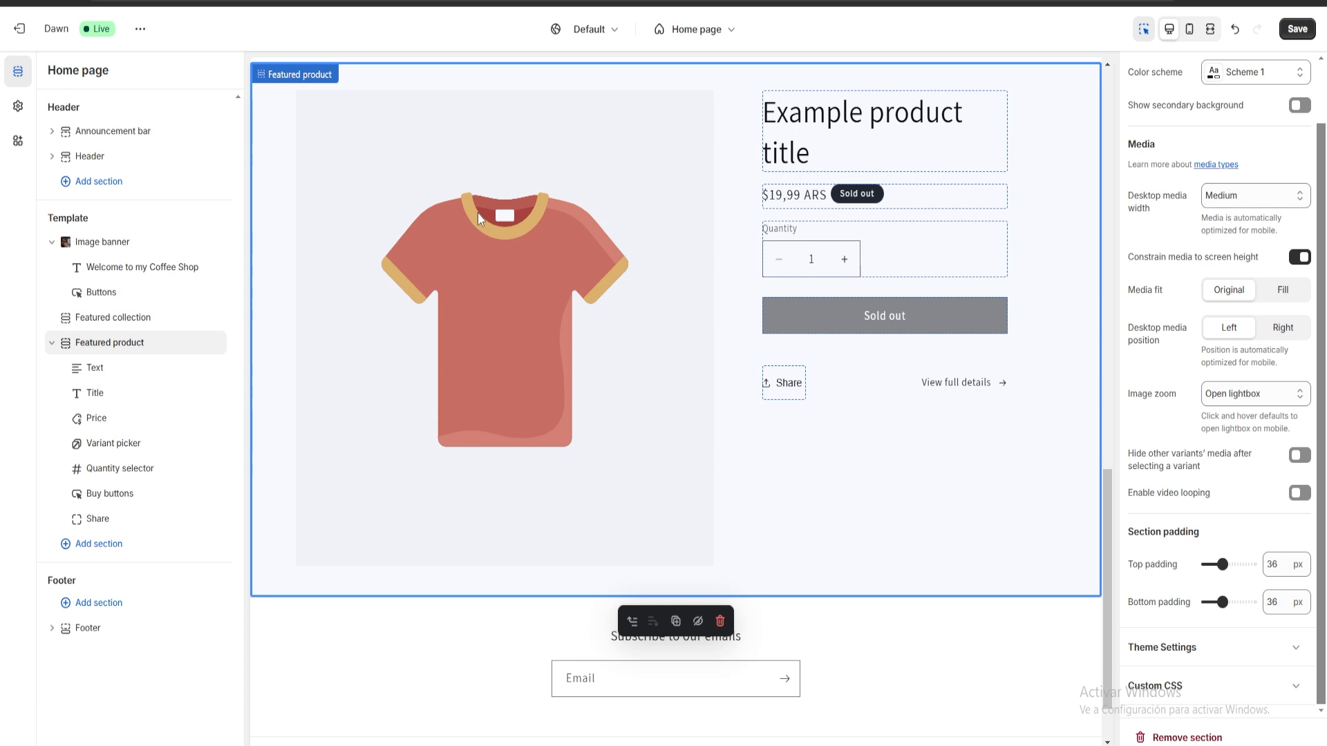
pyautogui.scroll(2, 1243, 298)
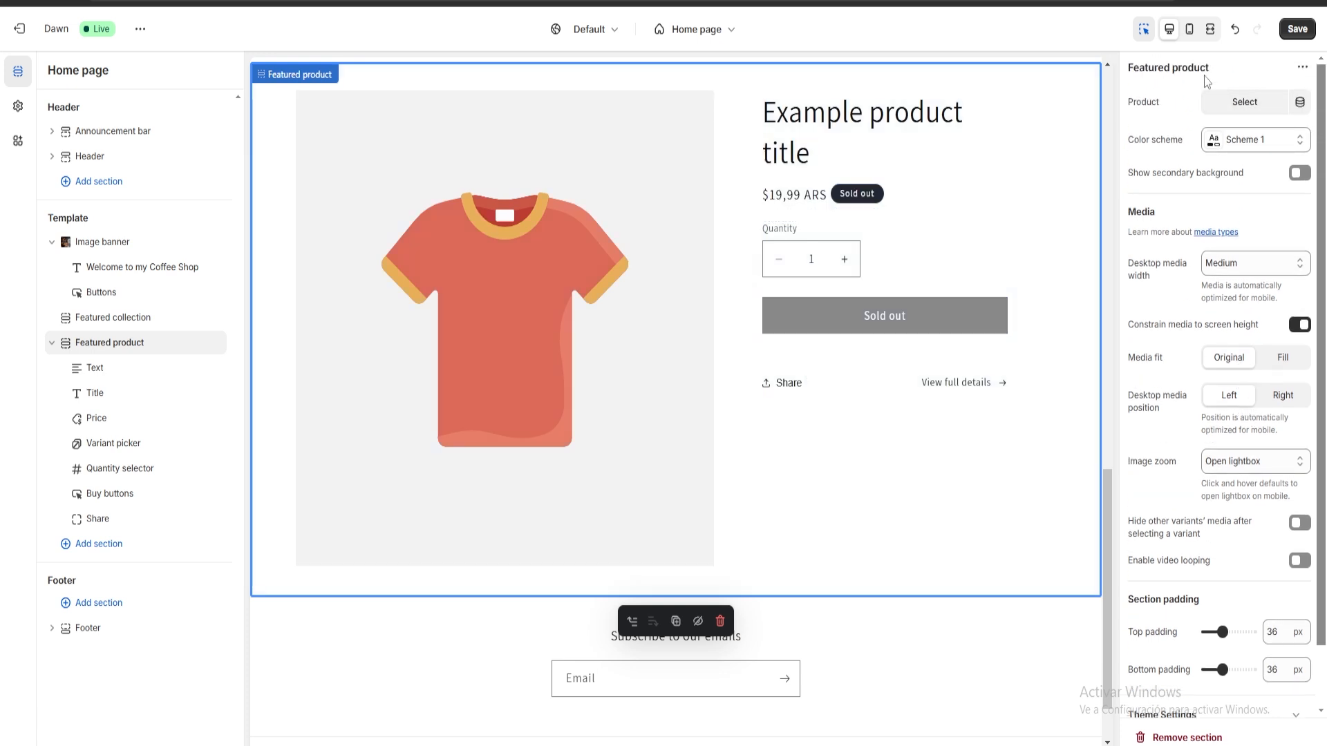
pyautogui.click(1234, 104)
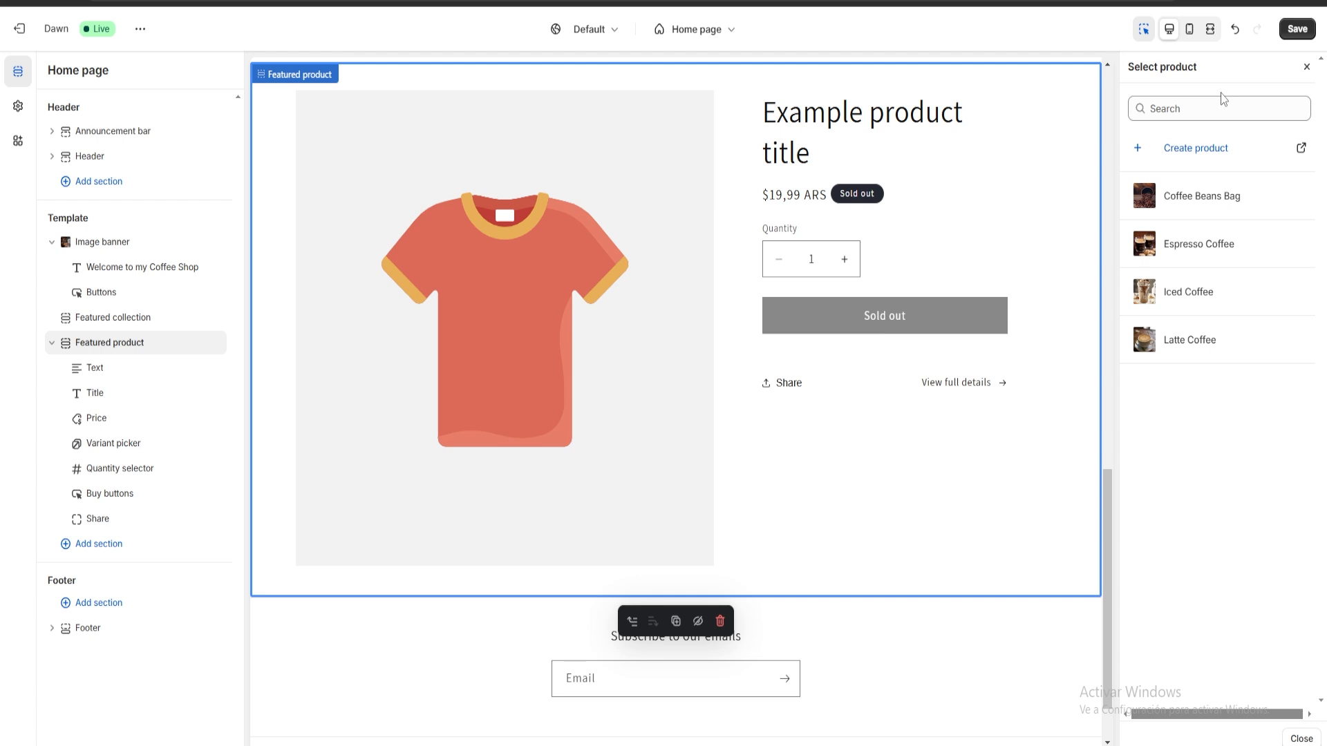
pyautogui.click(1199, 202)
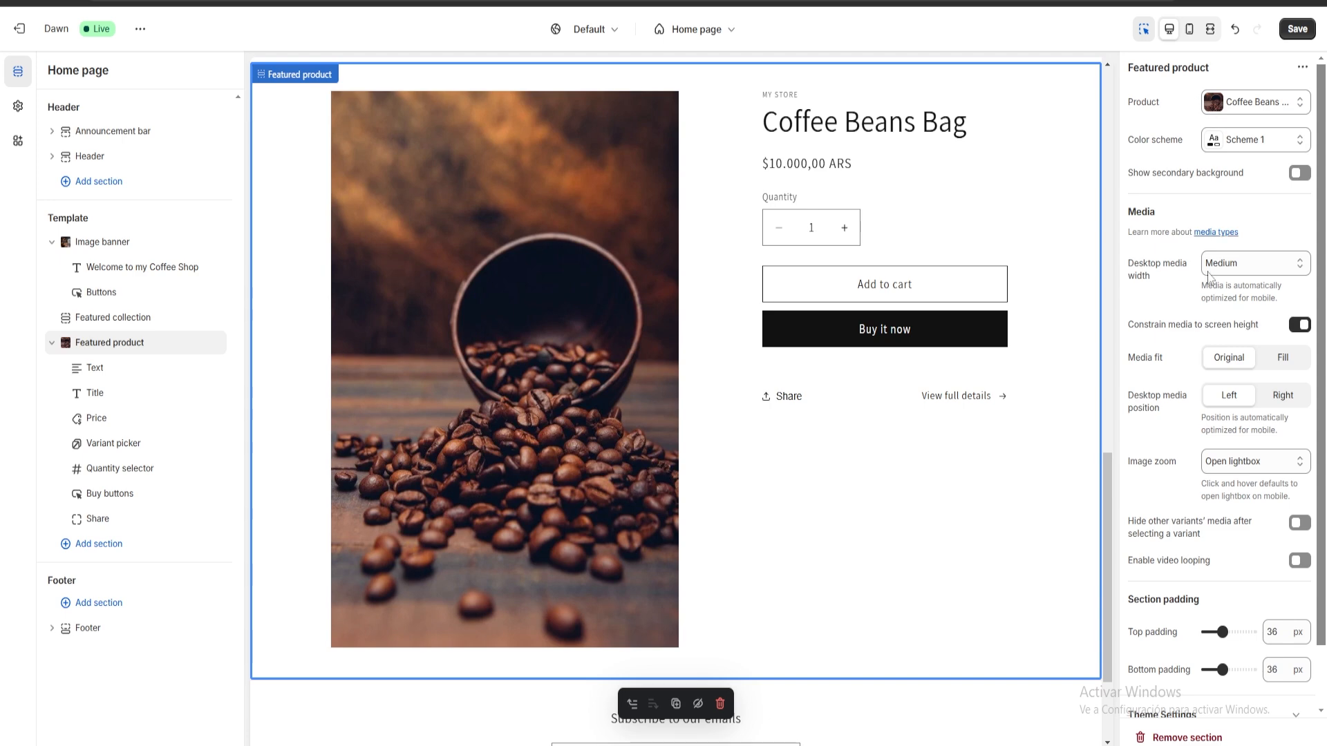
# Change the Featured product section's color scheme to Scheme 4 and check it in the page preview.
pyautogui.scroll(-2, 1219, 421)
pyautogui.scroll(3, 711, 320)
pyautogui.scroll(-4, 719, 318)
pyautogui.scroll(2, 1263, 214)
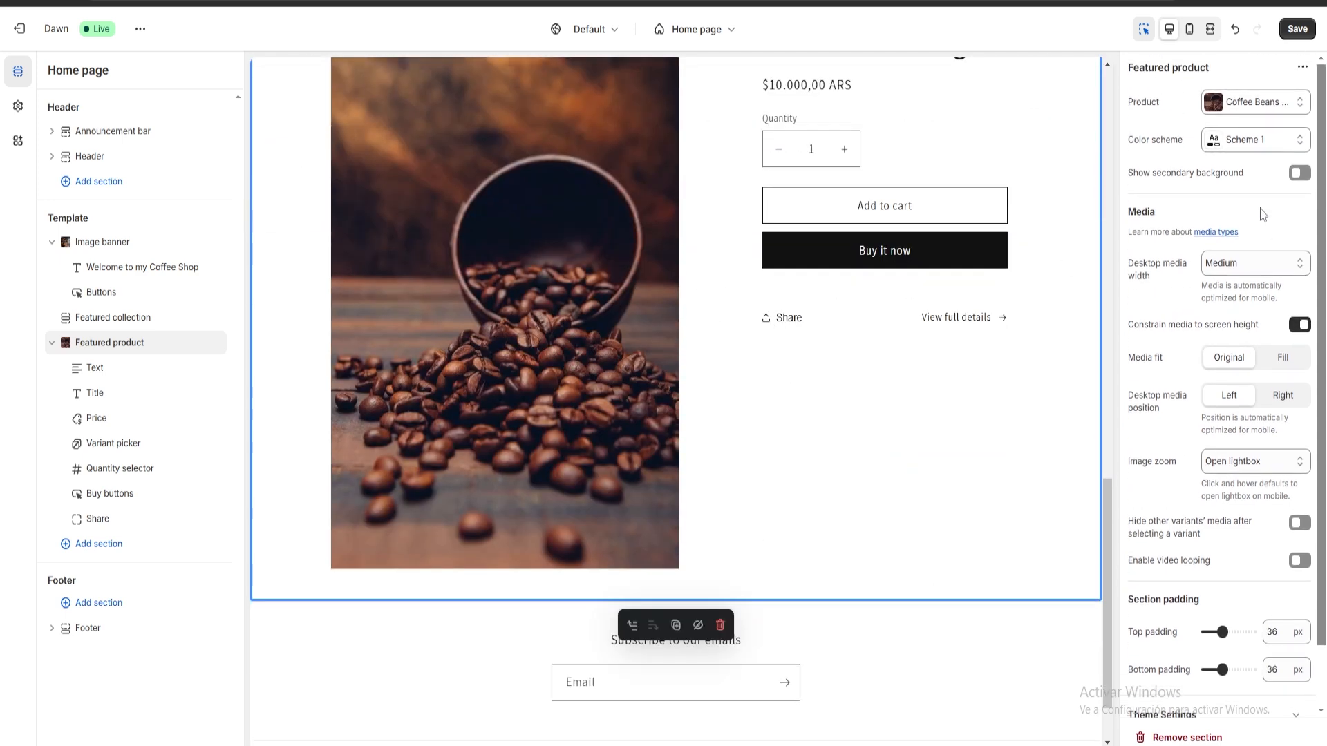
pyautogui.click(1251, 145)
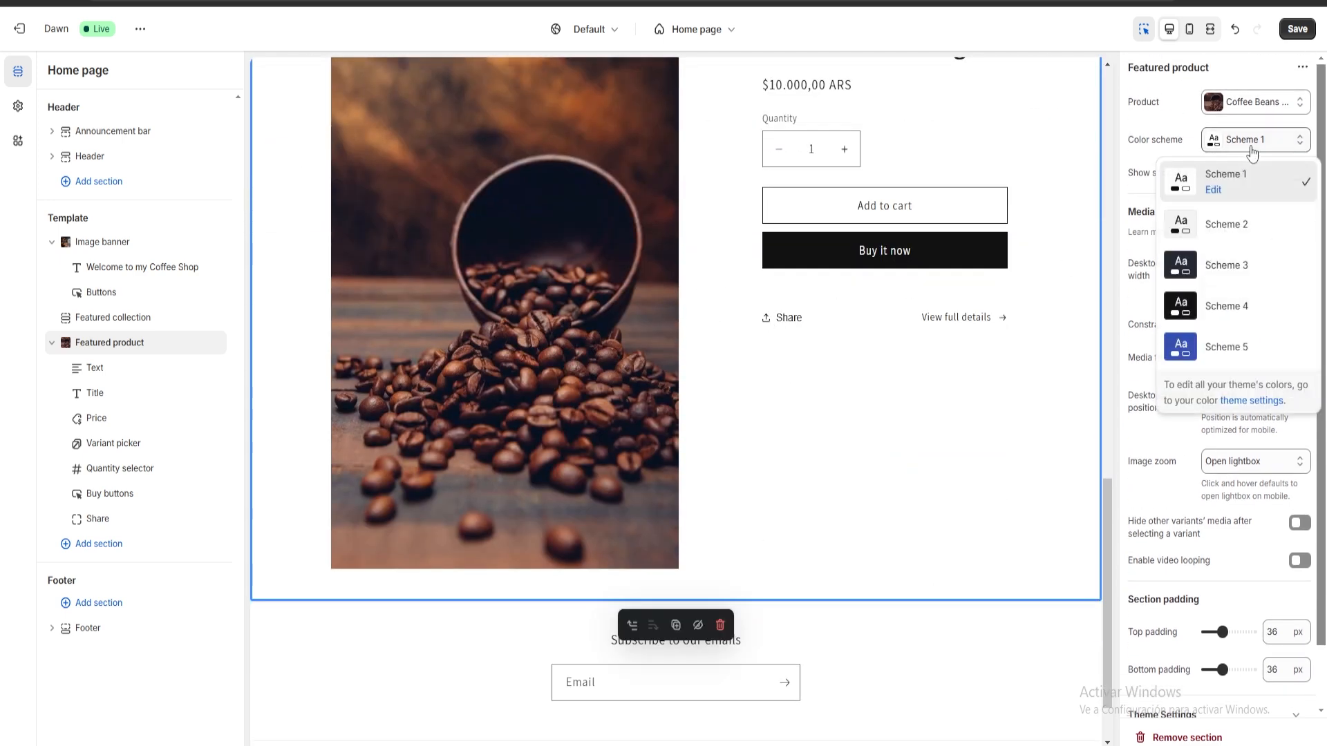
pyautogui.click(1224, 309)
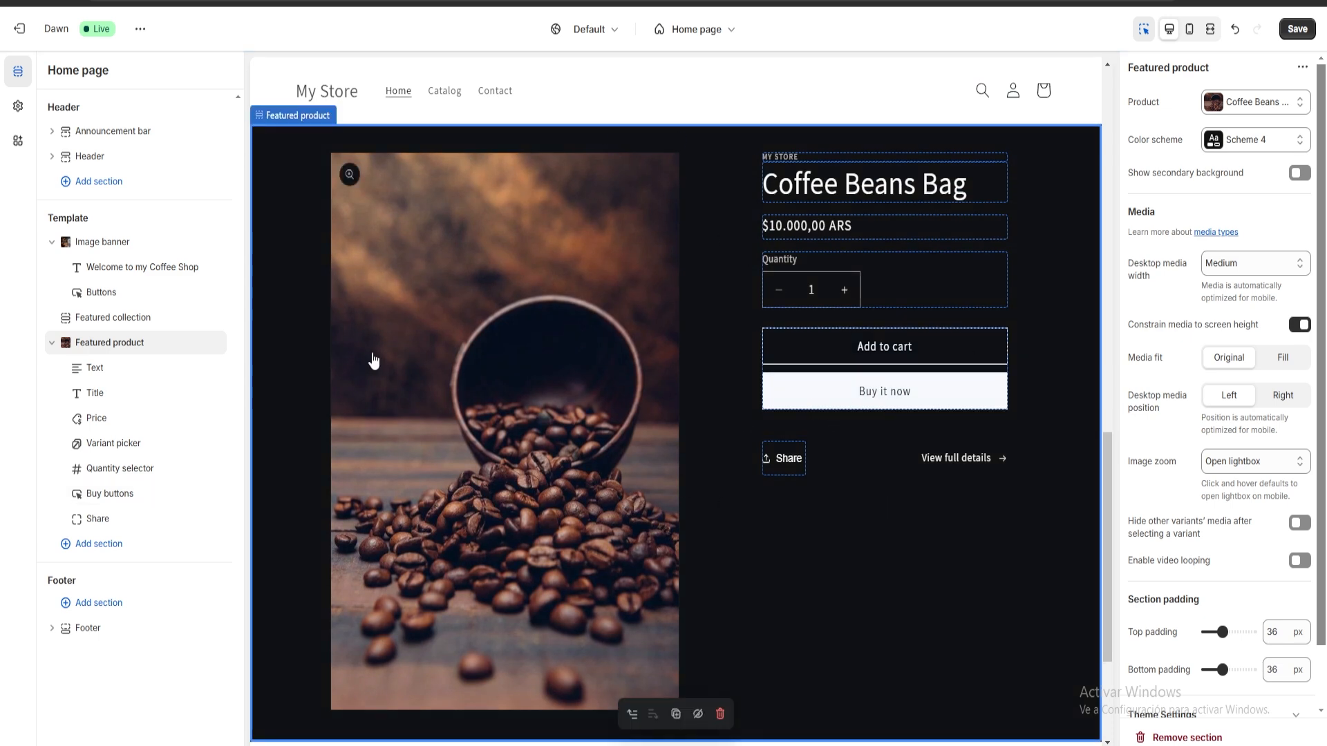
pyautogui.scroll(2, 533, 400)
pyautogui.scroll(-3, 533, 401)
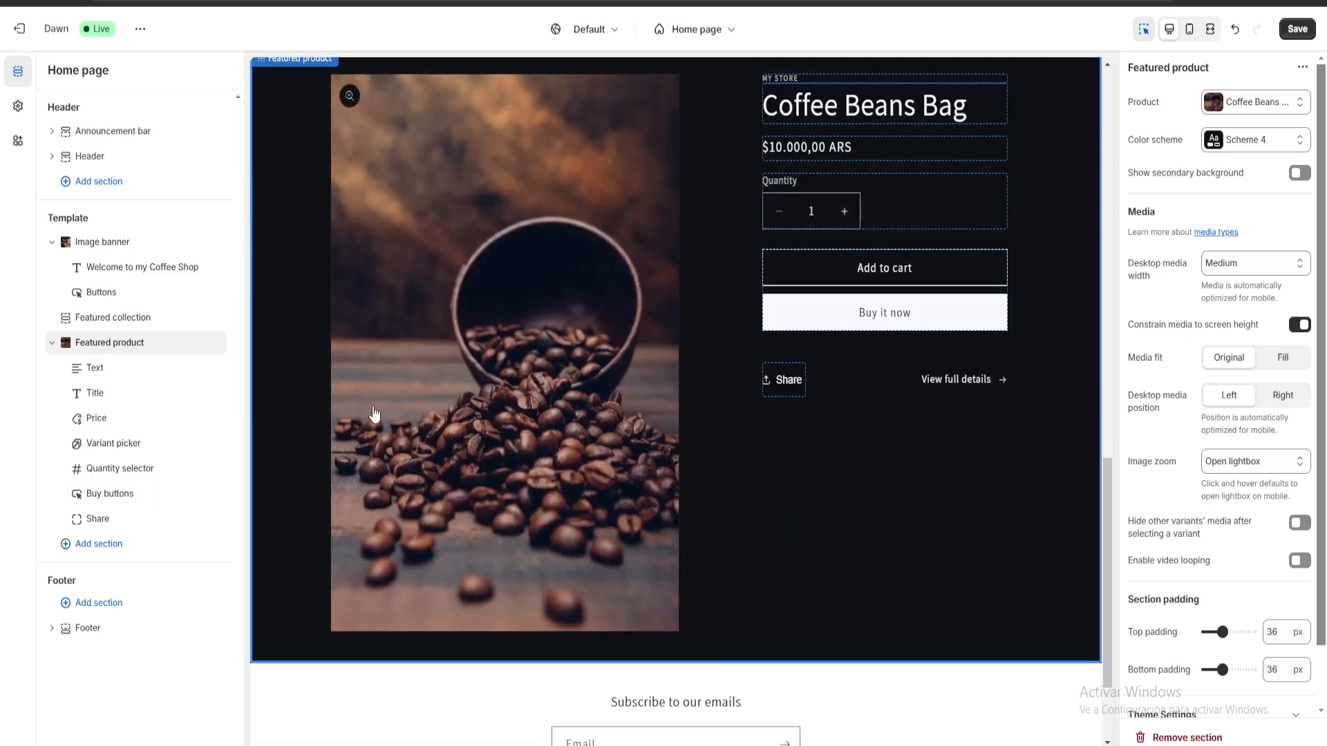
pyautogui.scroll(2, 552, 402)
pyautogui.scroll(-2, 536, 414)
pyautogui.scroll(2, 556, 373)
pyautogui.scroll(-4, 561, 387)
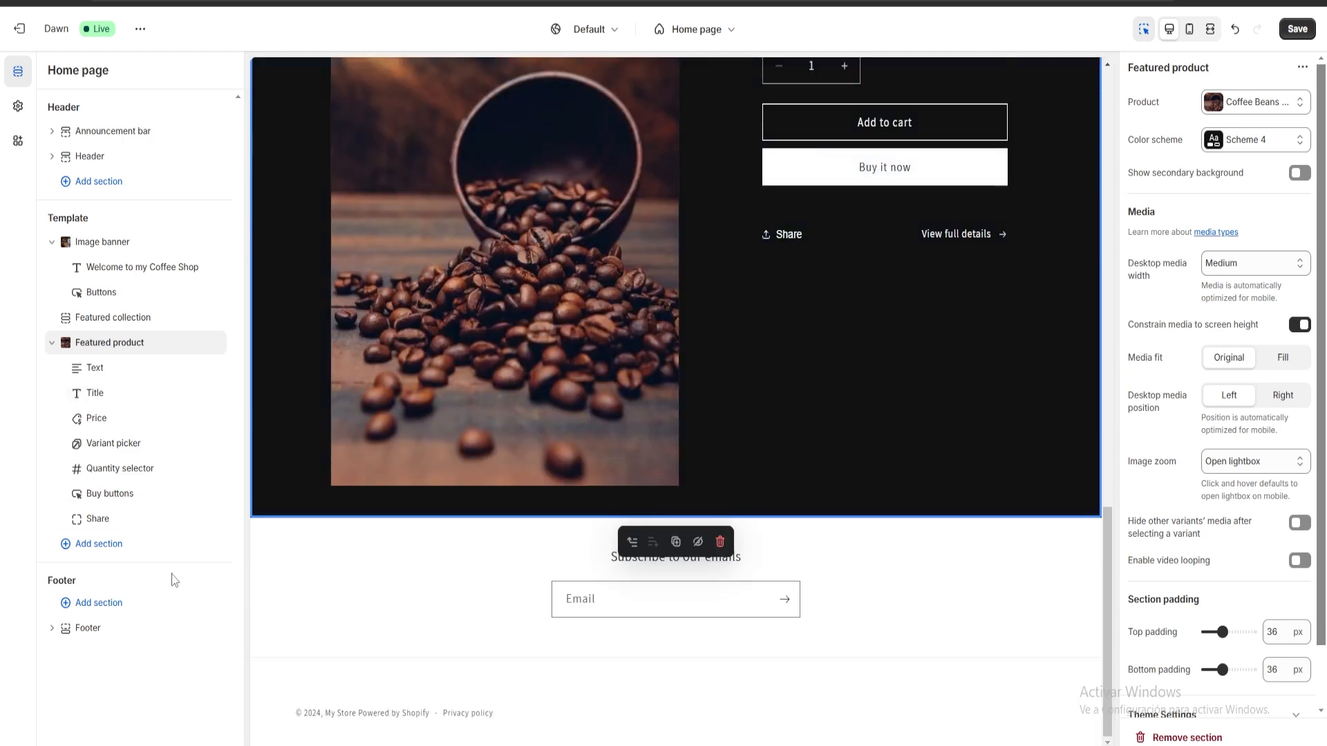
pyautogui.click(98, 603)
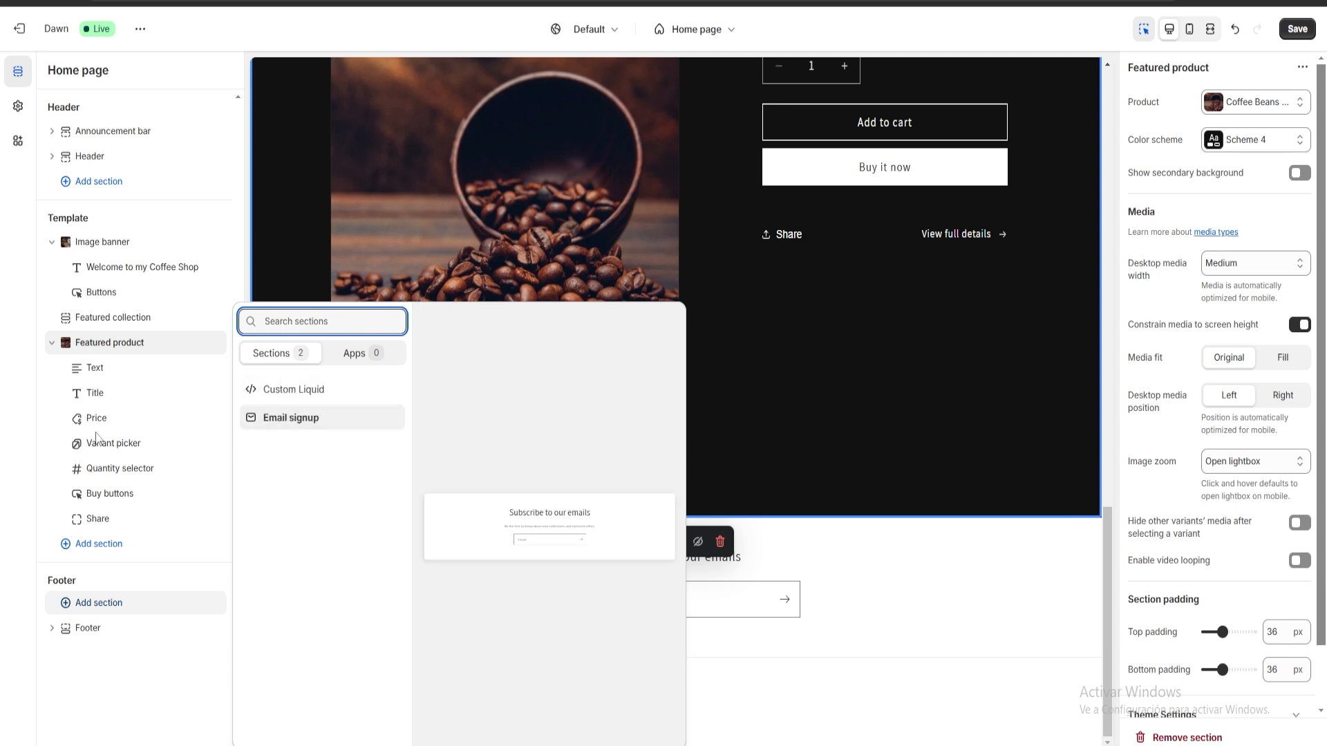
pyautogui.click(4, 415)
pyautogui.click(99, 181)
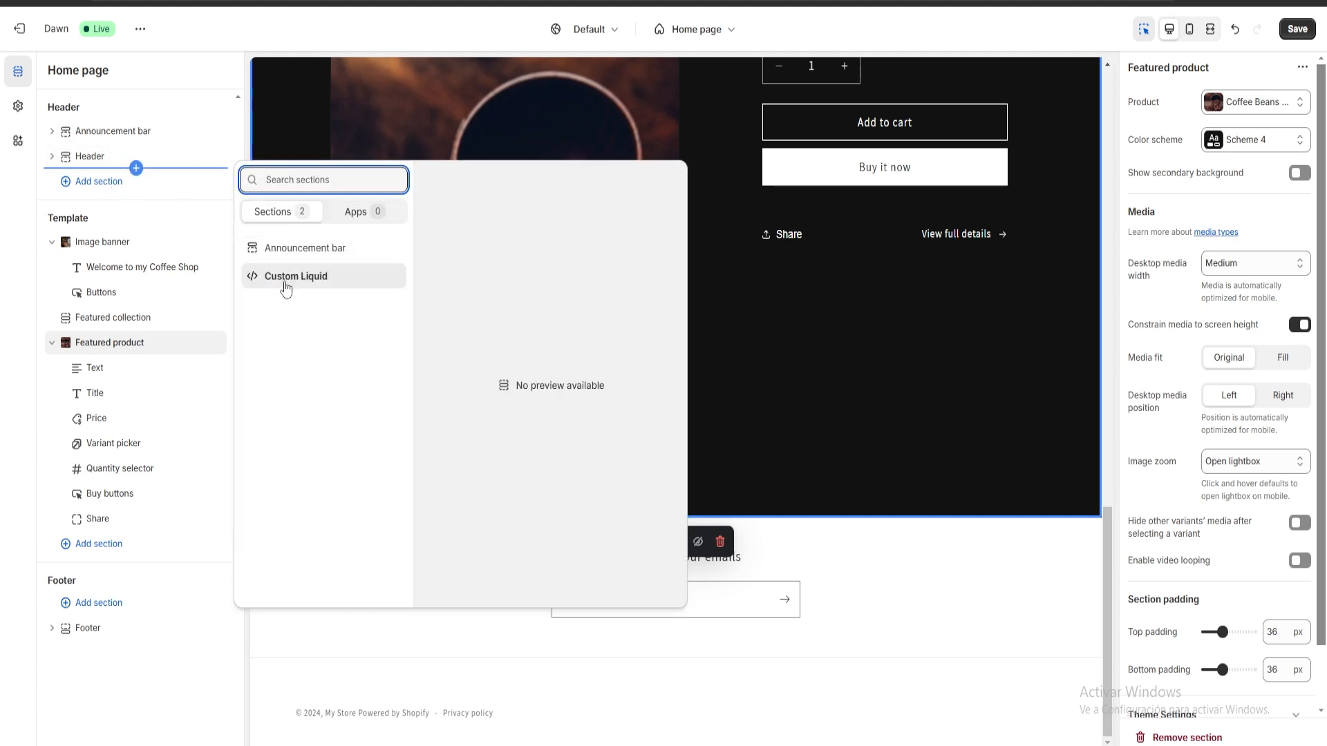
pyautogui.click(311, 250)
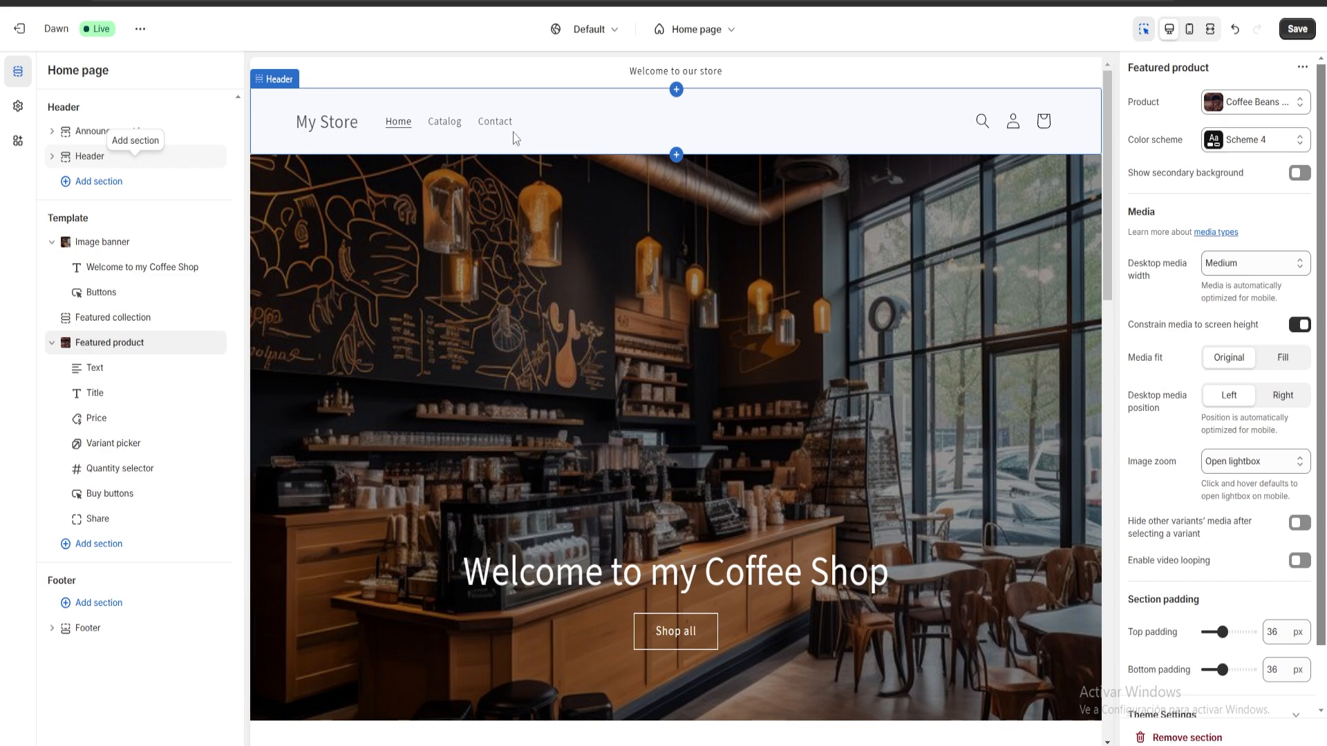
# Save the theme changes and exit the theme editor to the admin home page.
pyautogui.click(1289, 31)
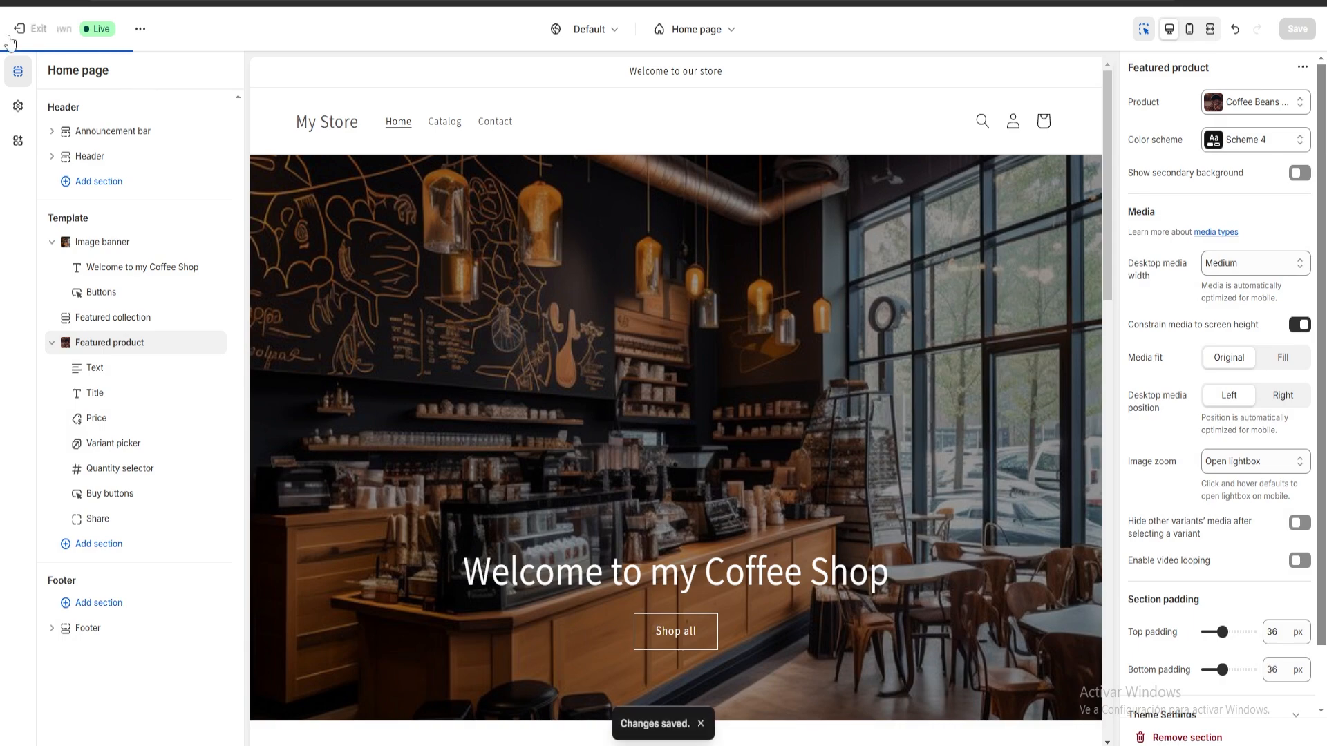
pyautogui.click(19, 28)
pyautogui.click(45, 72)
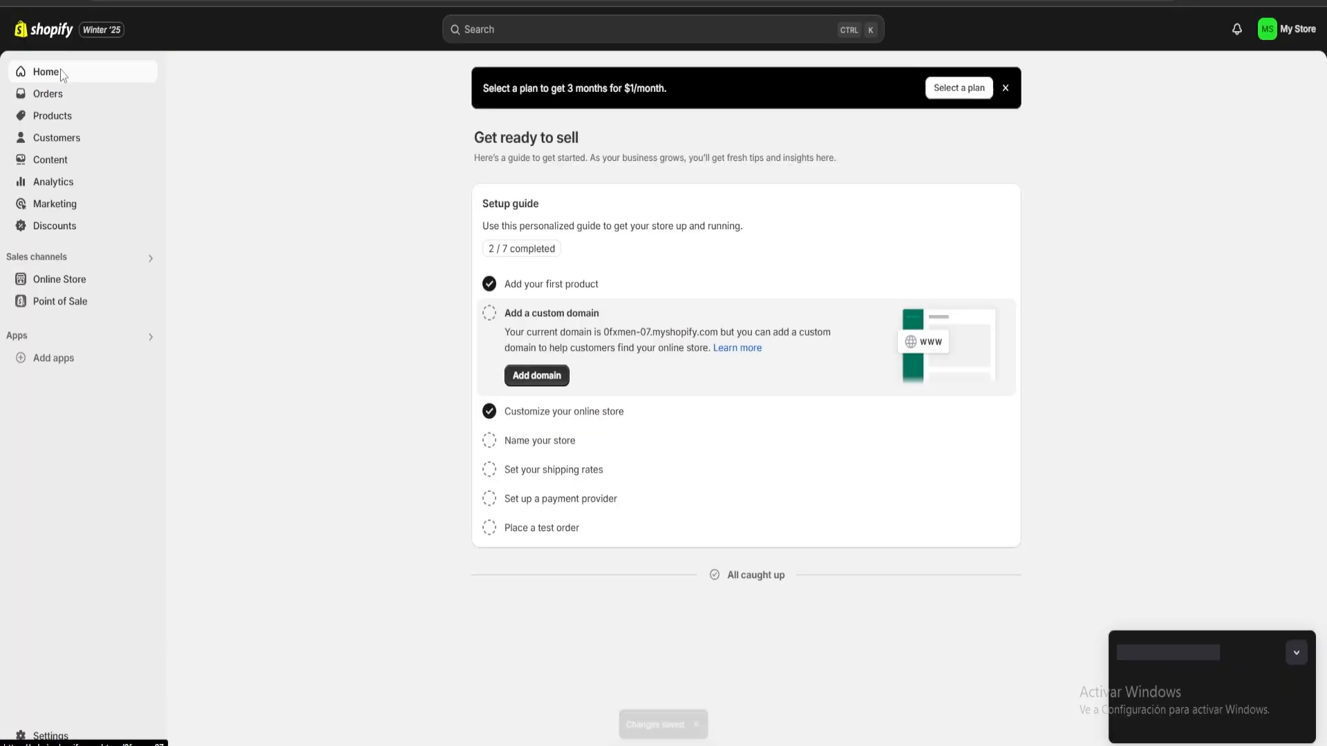
# Name the store "Coffee shop" from the setup guide, save the profile, and close the settings.
pyautogui.click(550, 451)
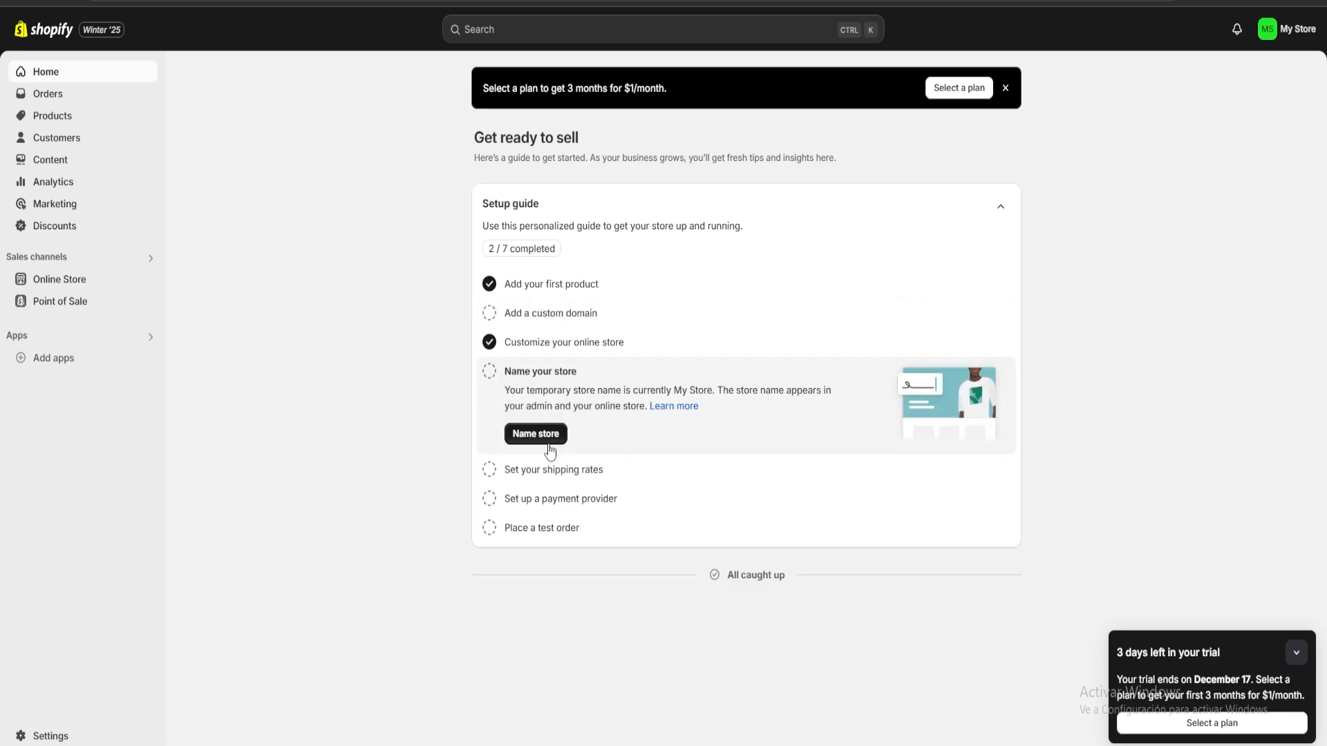
pyautogui.click(548, 434)
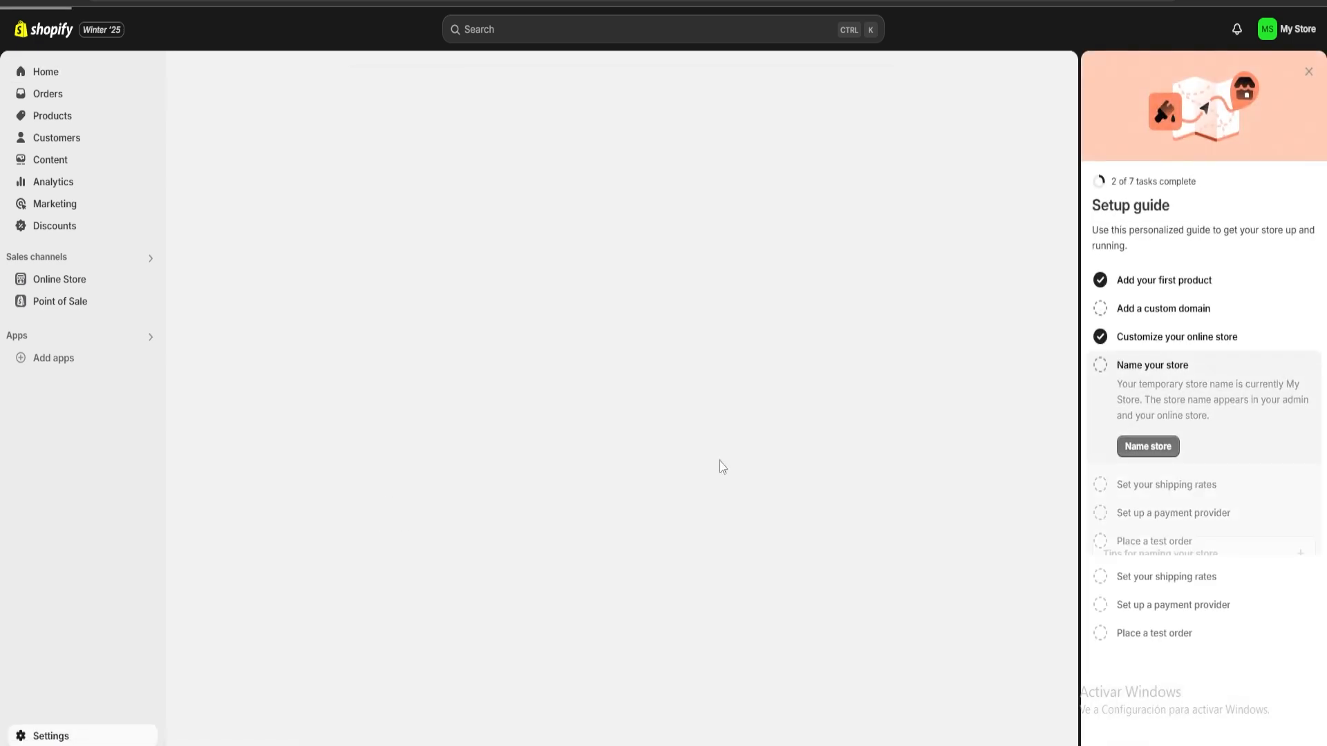
pyautogui.press('BackSpace')
pyautogui.press('BackSpace')
pyautogui.press('BackSpace')
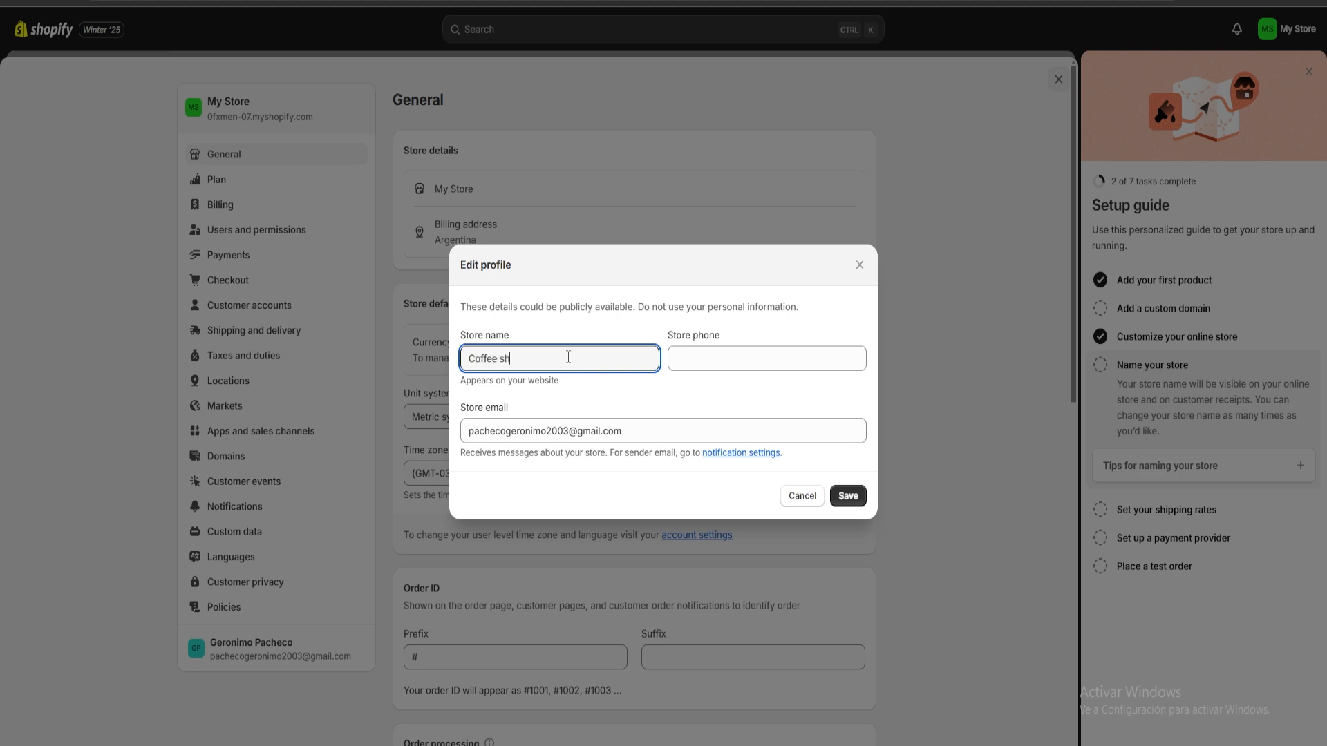
pyautogui.write('Coffee shop')
pyautogui.click(851, 497)
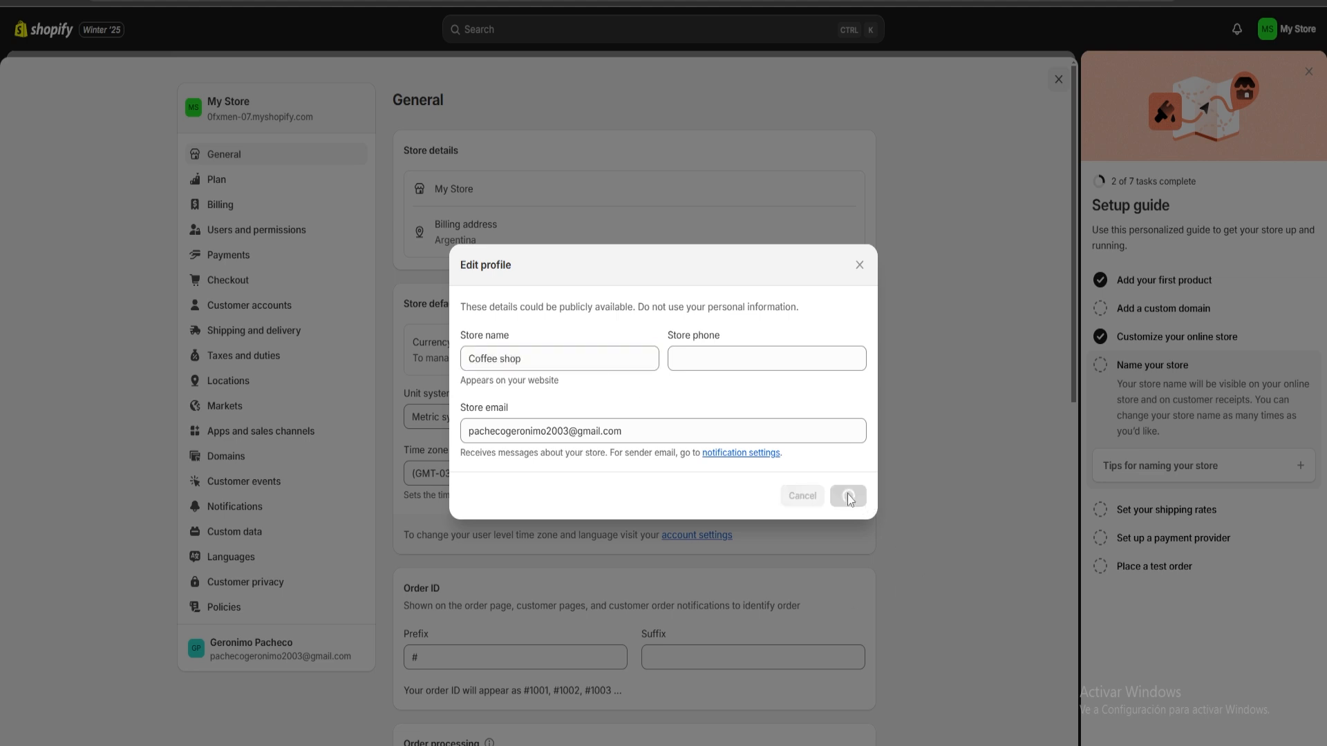
pyautogui.click(1308, 71)
pyautogui.click(1307, 79)
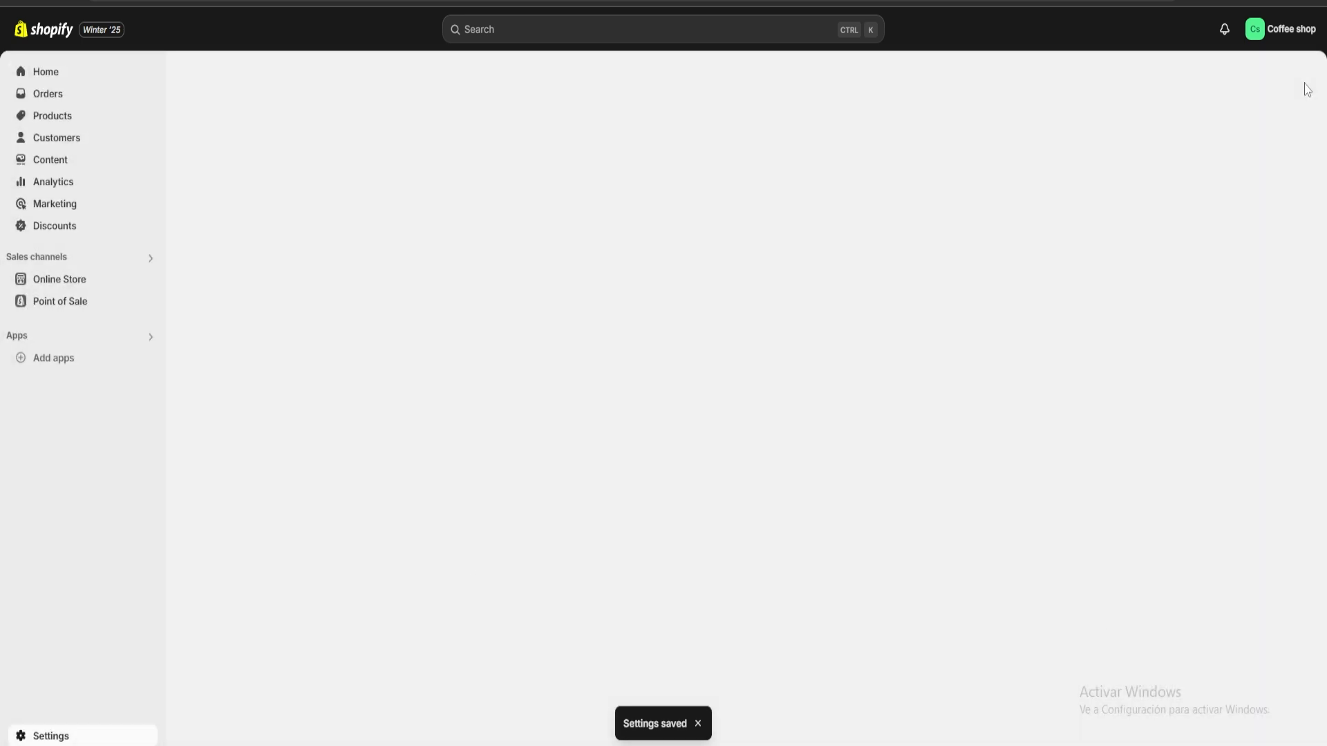
# Go to the online store's themes and open a preview of the current Dawn theme.
pyautogui.click(76, 279)
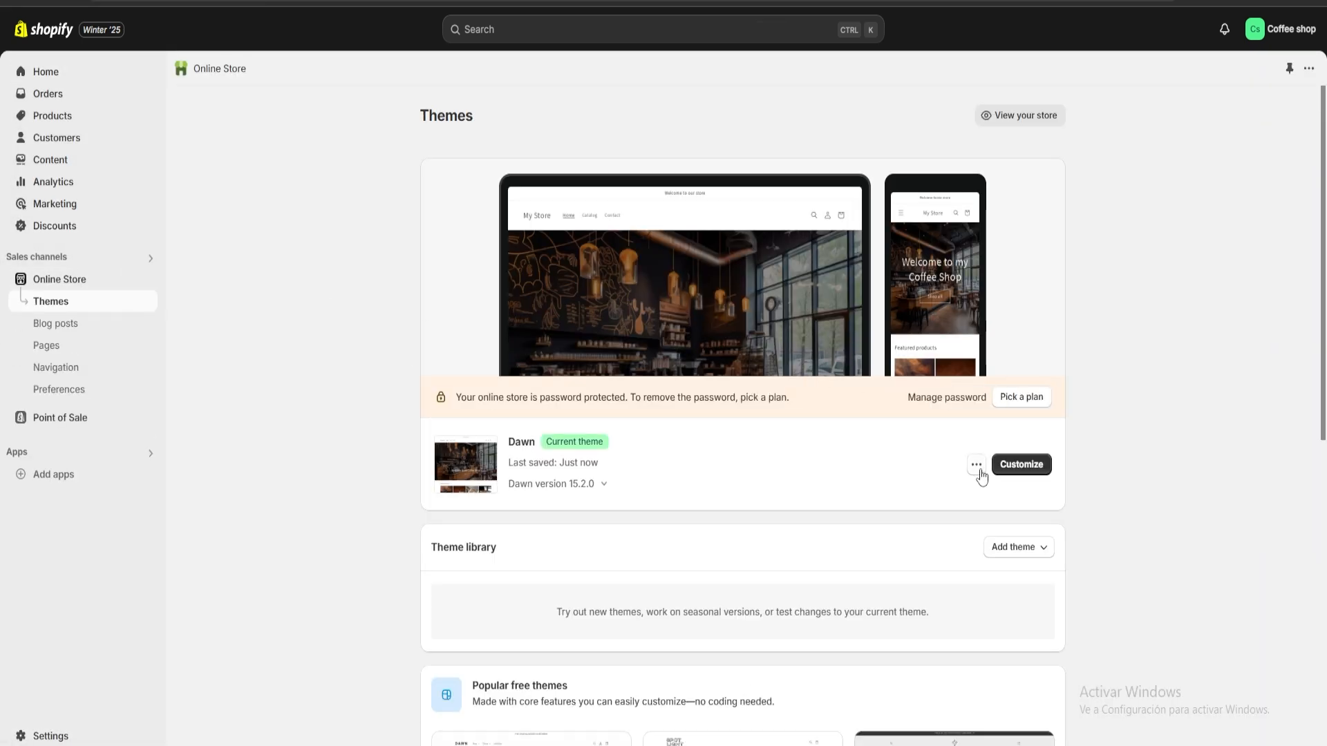
pyautogui.click(976, 465)
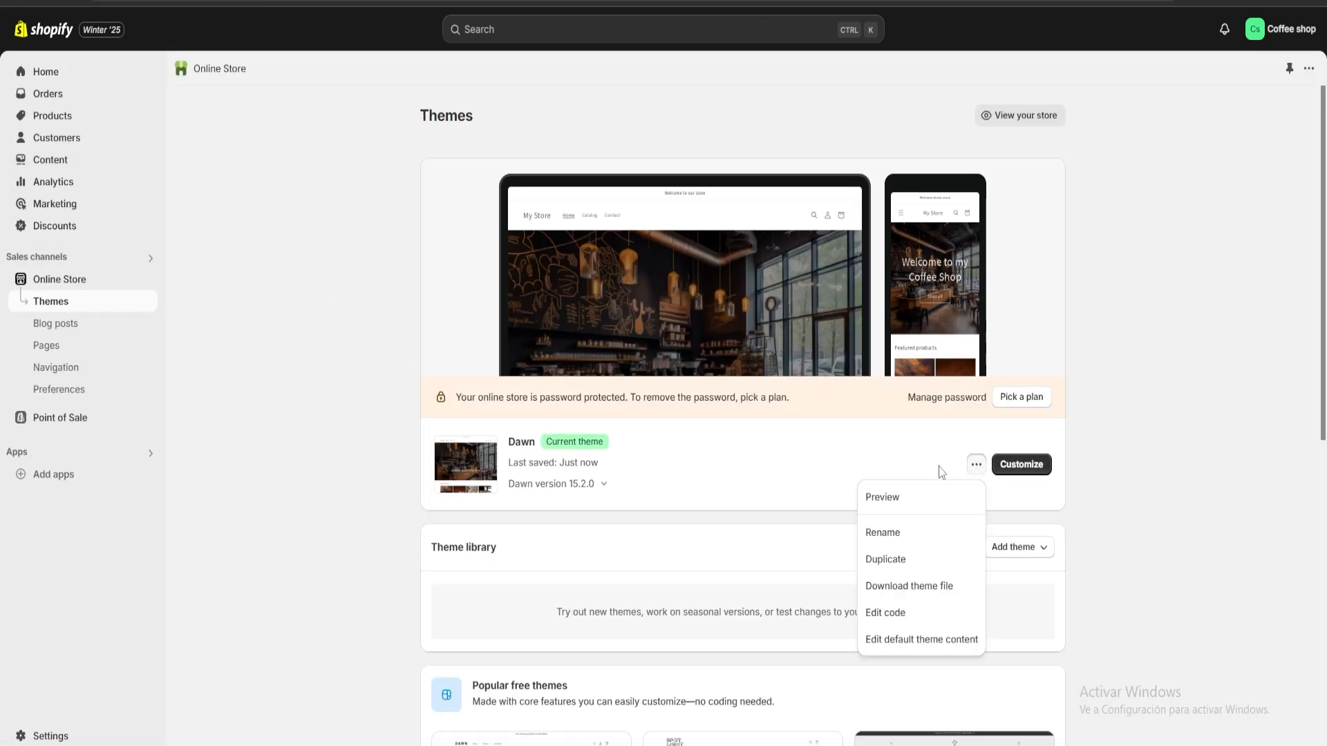
pyautogui.click(898, 505)
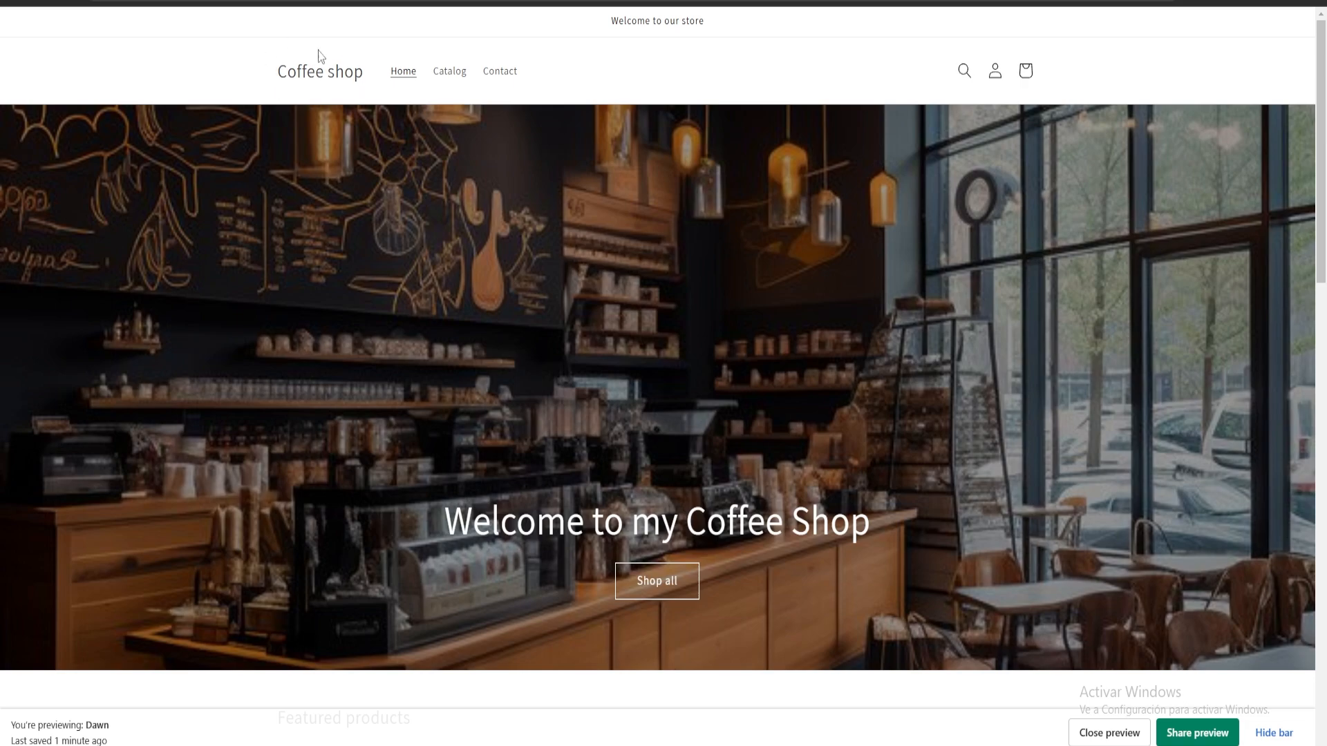
# Review the previewed home page's banner, featured products, Coffee Beans Bag section and email signup, and close the preview.
pyautogui.scroll(-15, 479, 204)
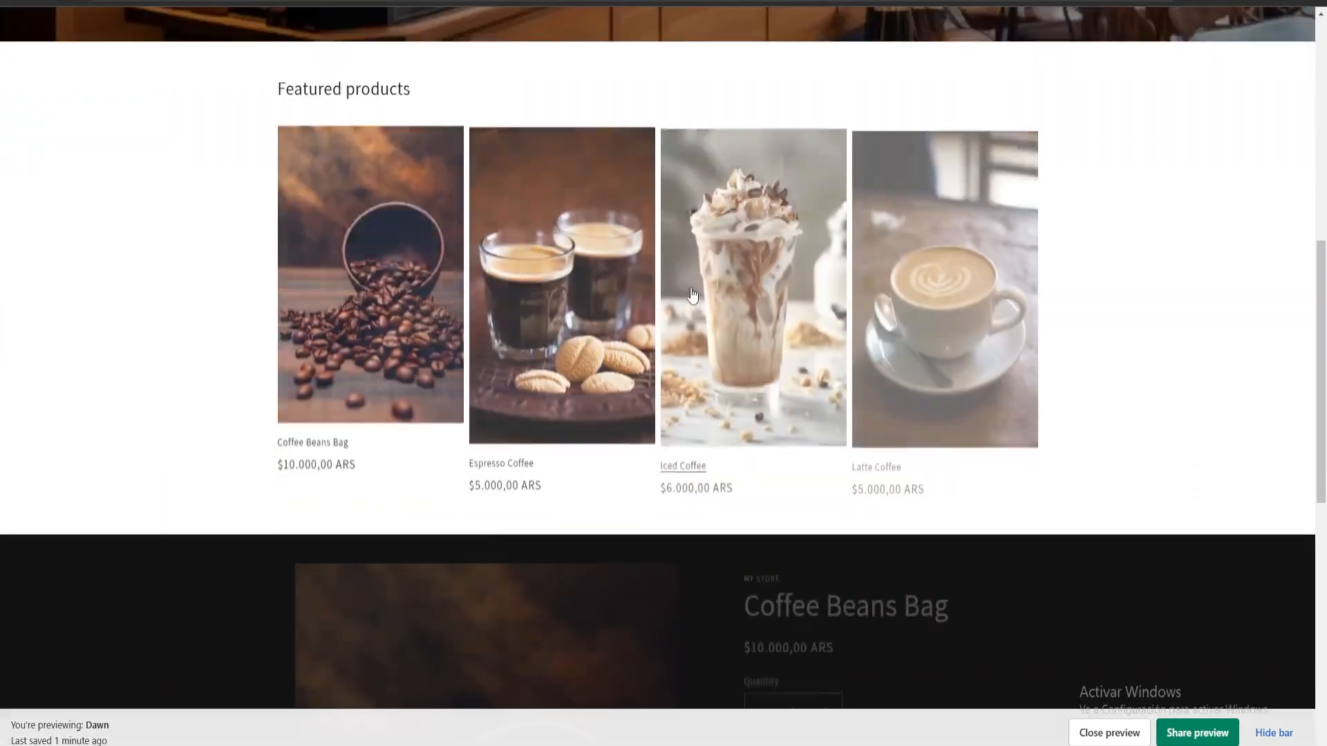
pyautogui.scroll(15, 712, 279)
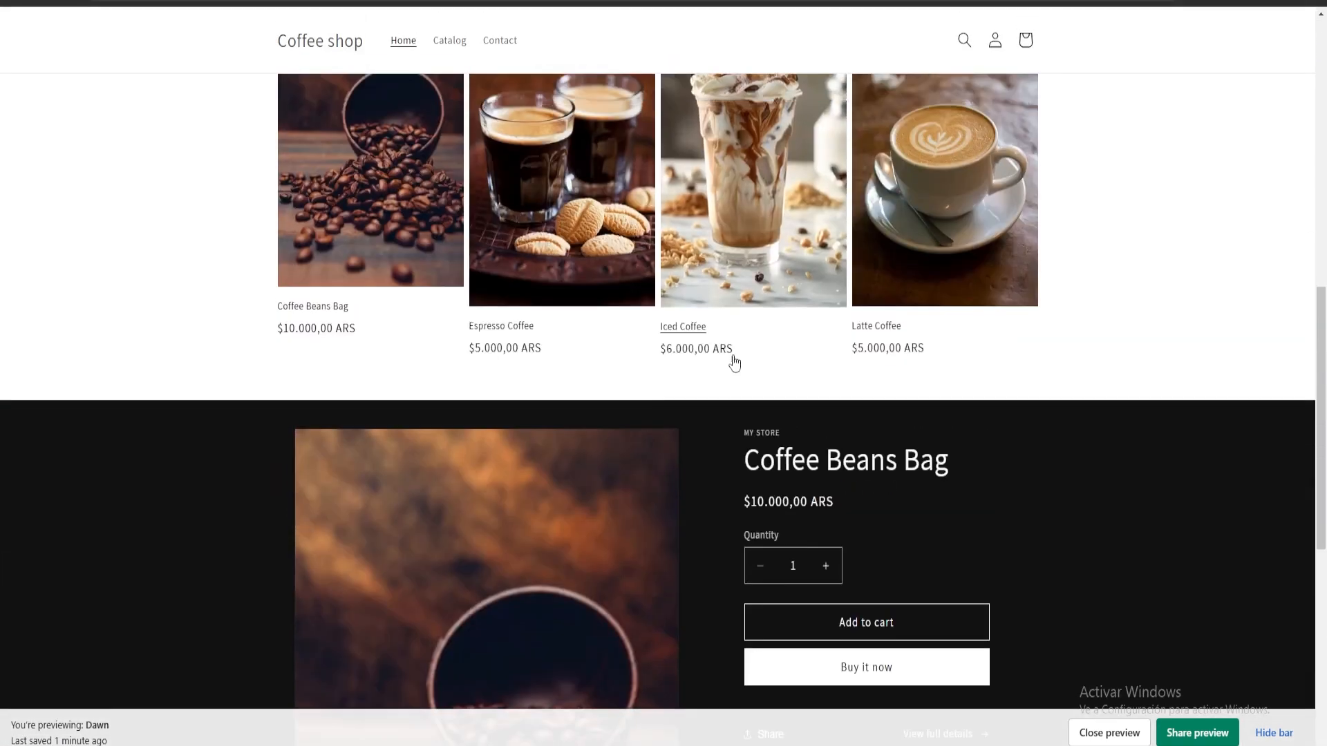
pyautogui.scroll(-3, 755, 382)
pyautogui.scroll(-10, 760, 373)
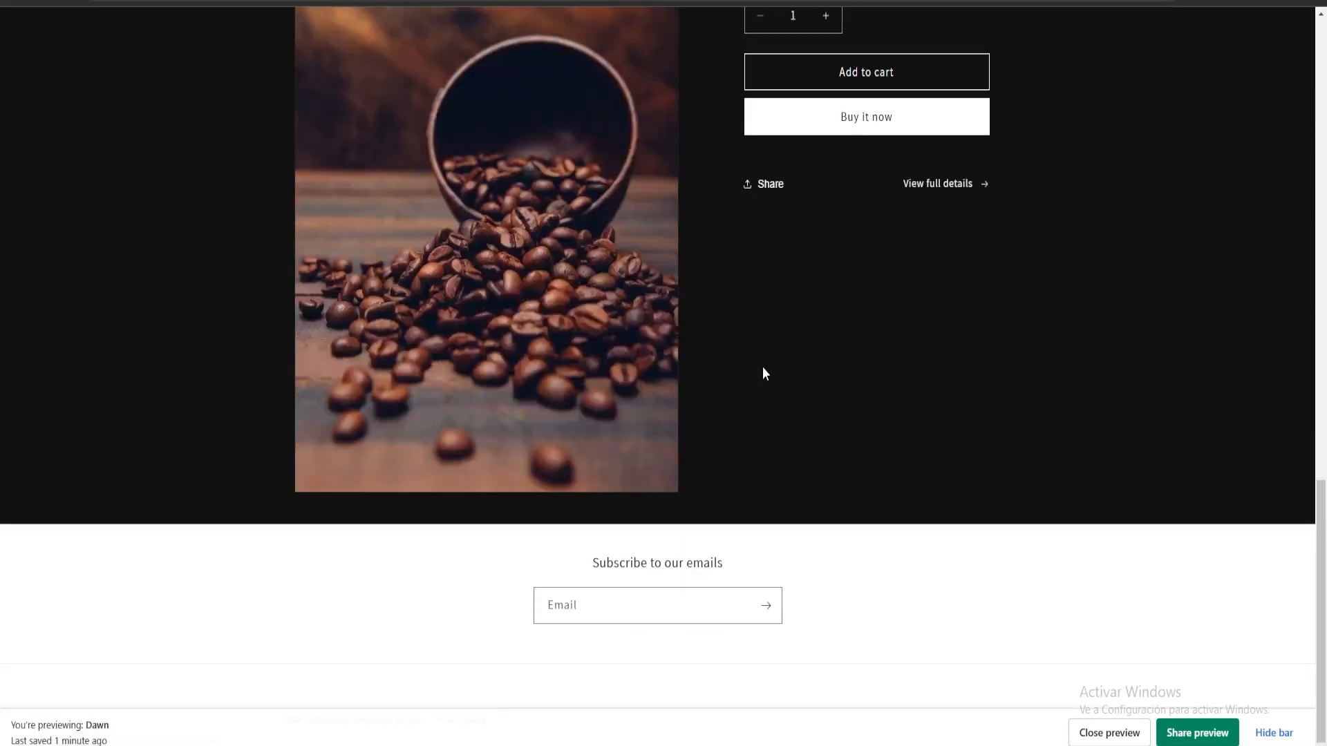
pyautogui.scroll(12, 764, 380)
pyautogui.scroll(6, 766, 389)
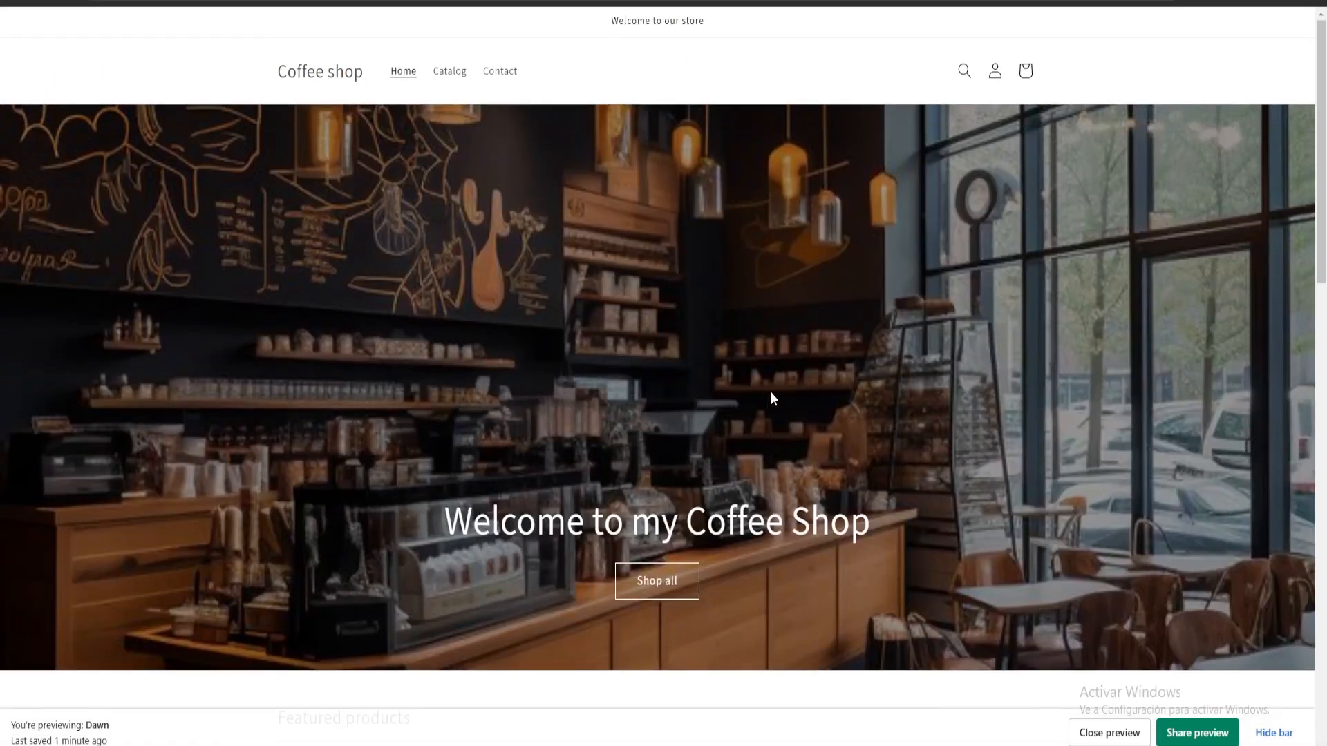
pyautogui.scroll(-12, 770, 373)
pyautogui.scroll(12, 770, 373)
pyautogui.hotkey('ctrl', 'w')
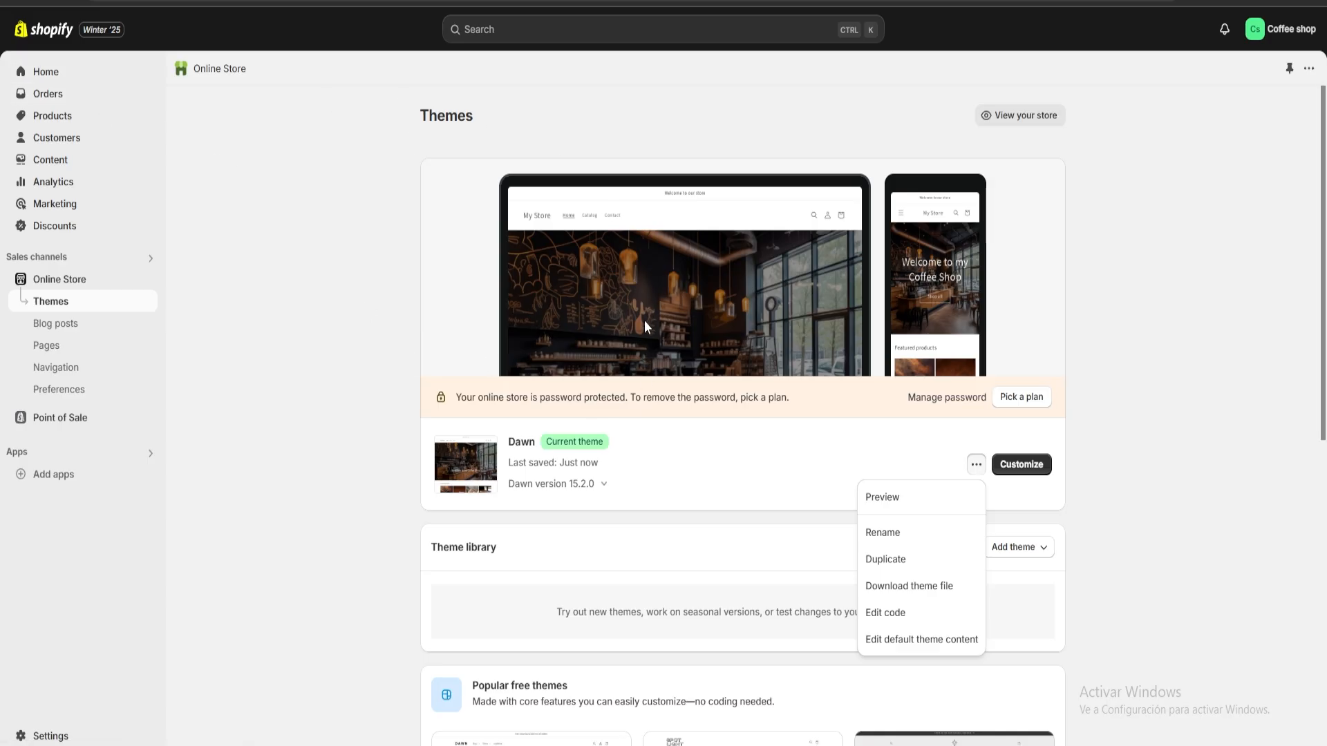
pyautogui.click(347, 218)
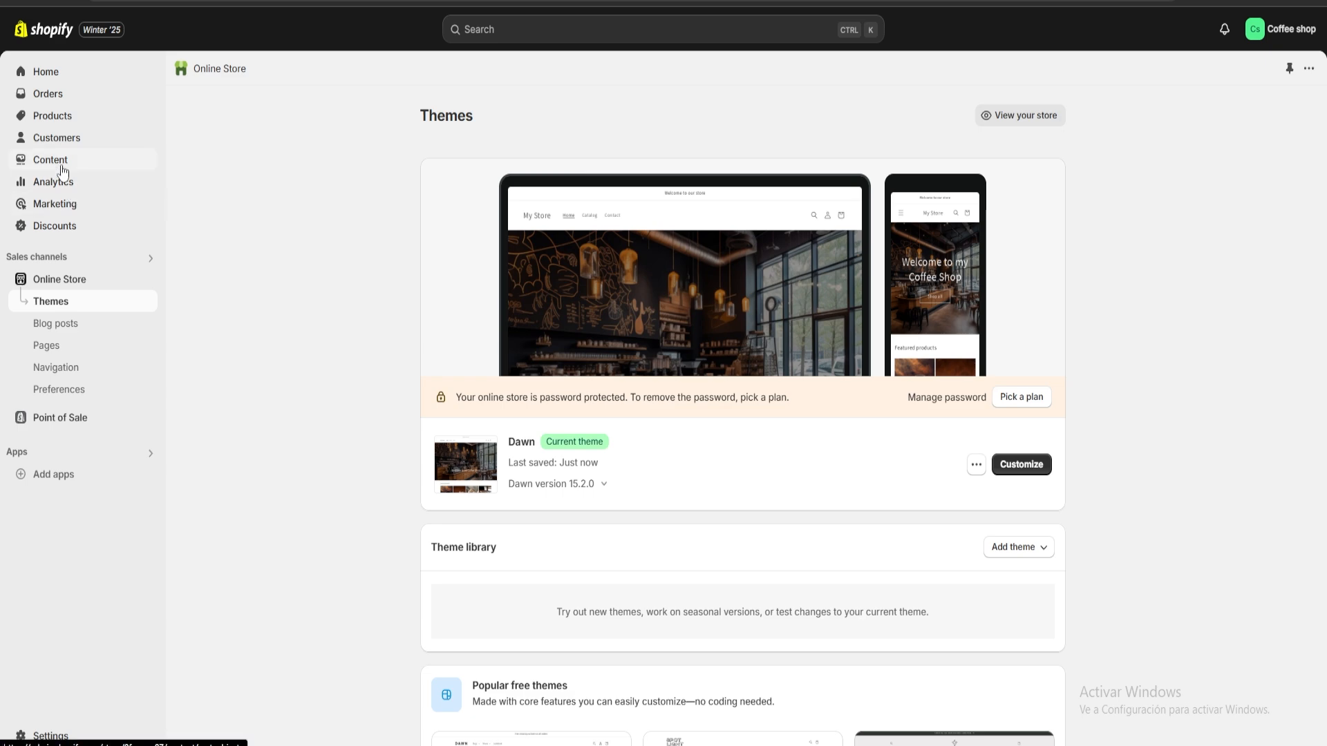
# Open the store's analytics and examine the sales, orders, conversion and session reports.
pyautogui.click(47, 184)
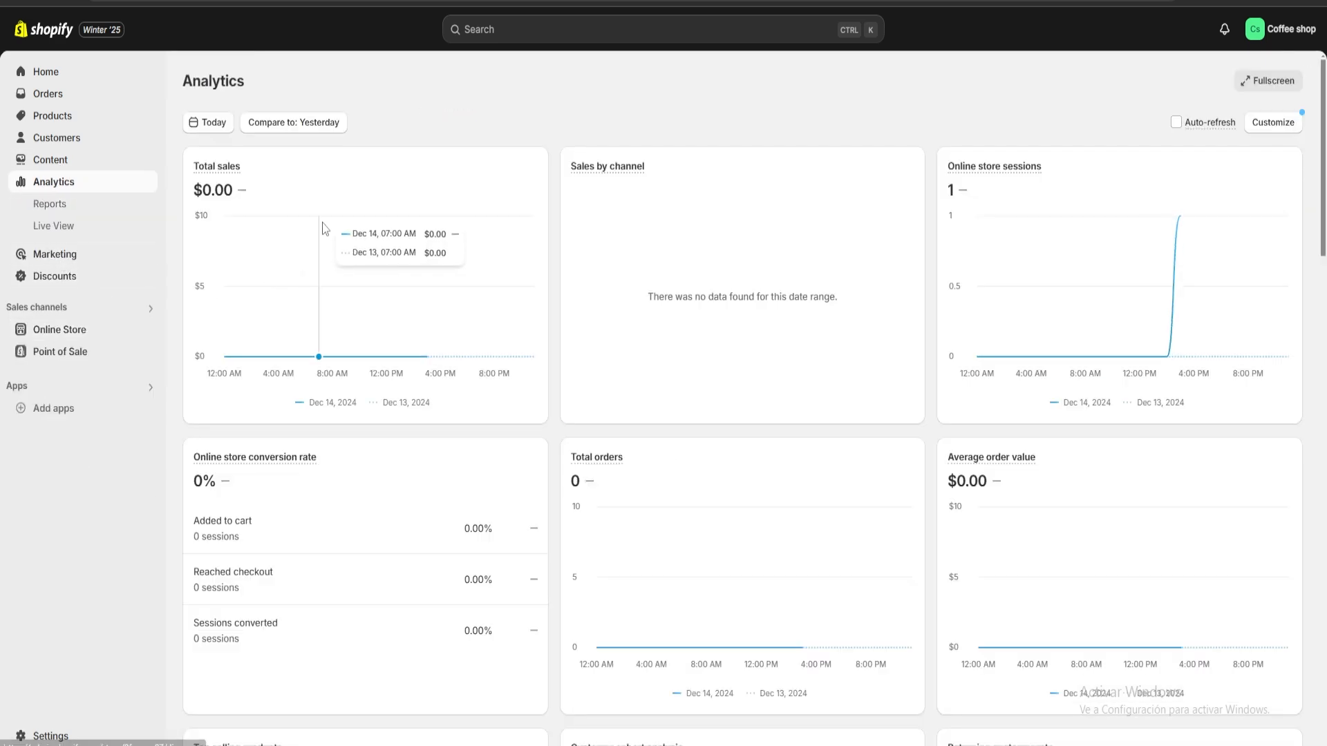
pyautogui.moveTo(202, 174)
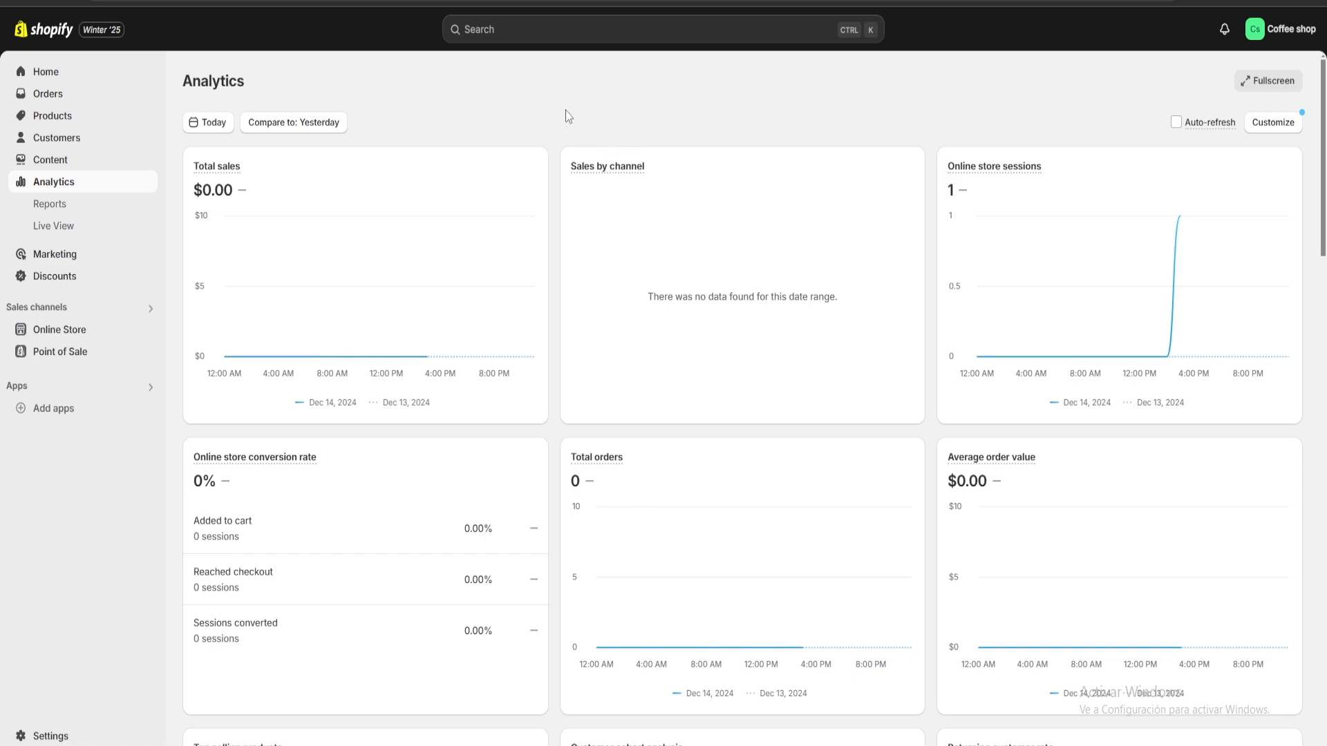
pyautogui.scroll(-3, 574, 180)
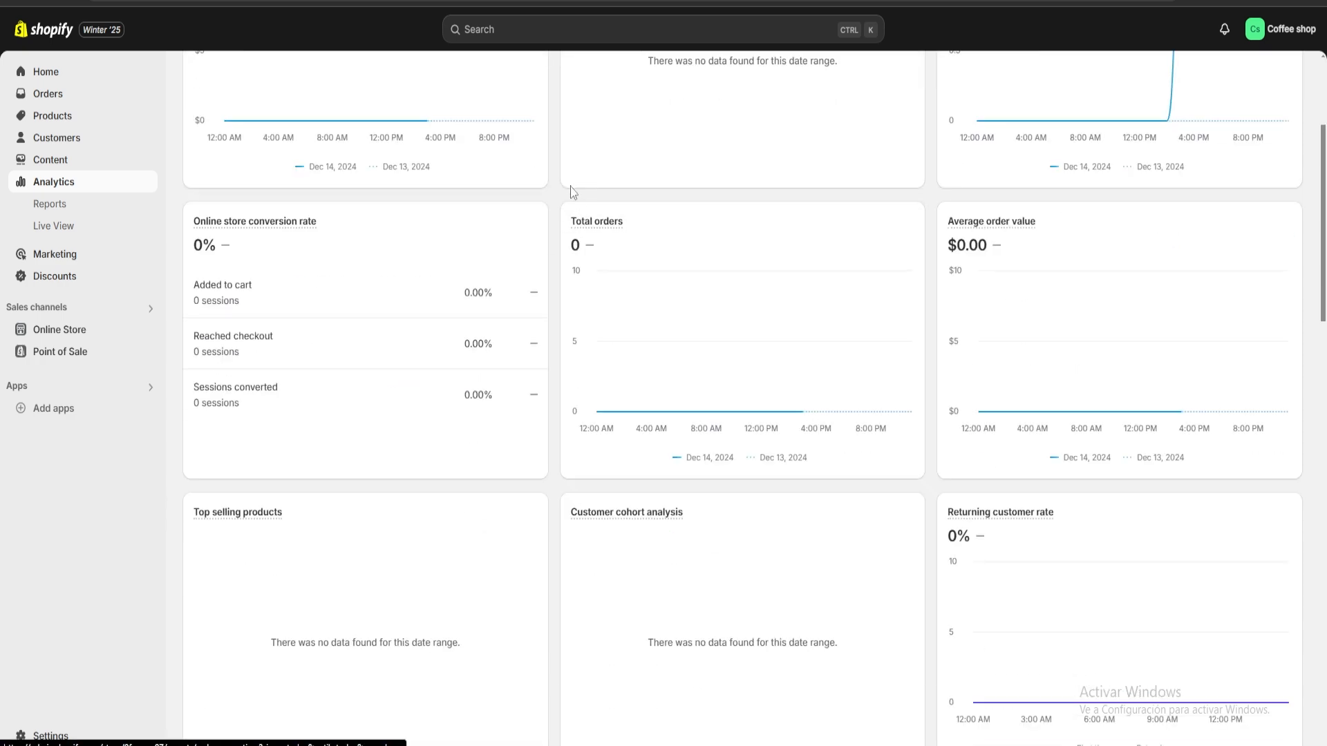
pyautogui.scroll(-10, 937, 208)
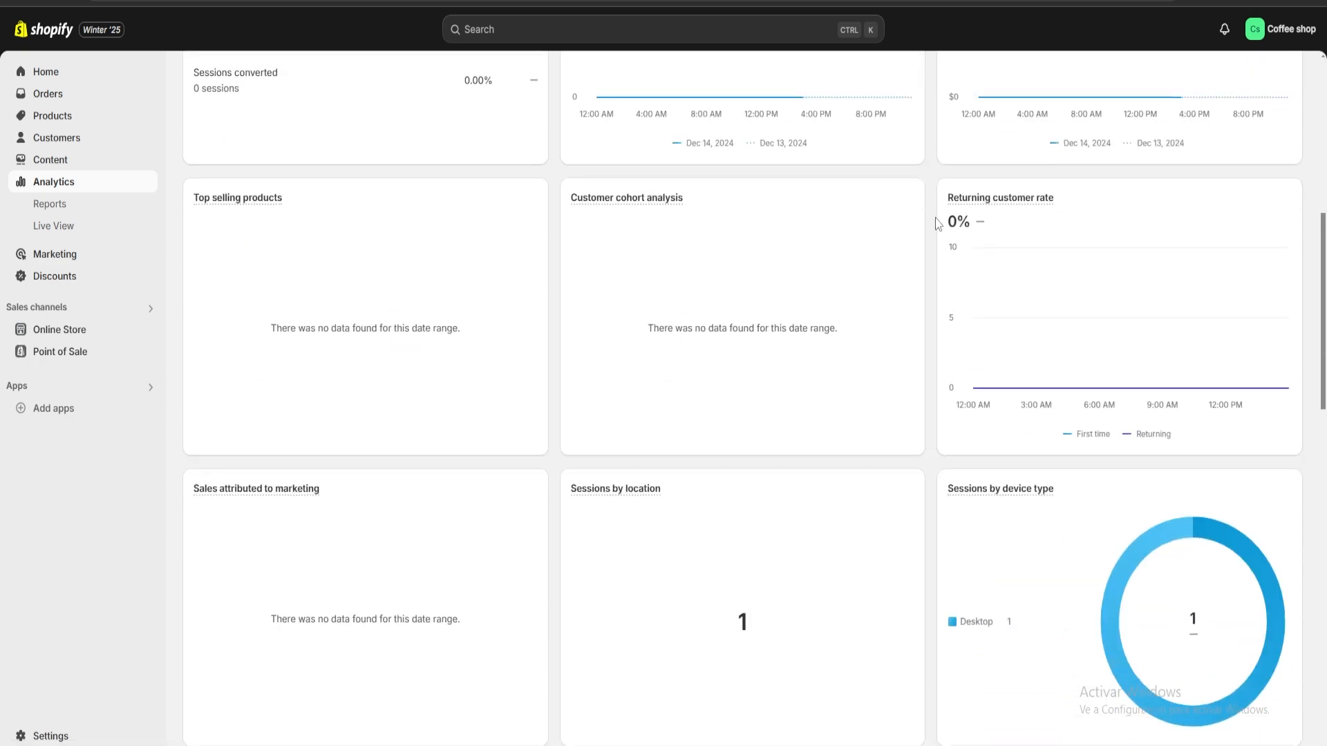
pyautogui.scroll(-5, 938, 226)
pyautogui.scroll(10, 938, 226)
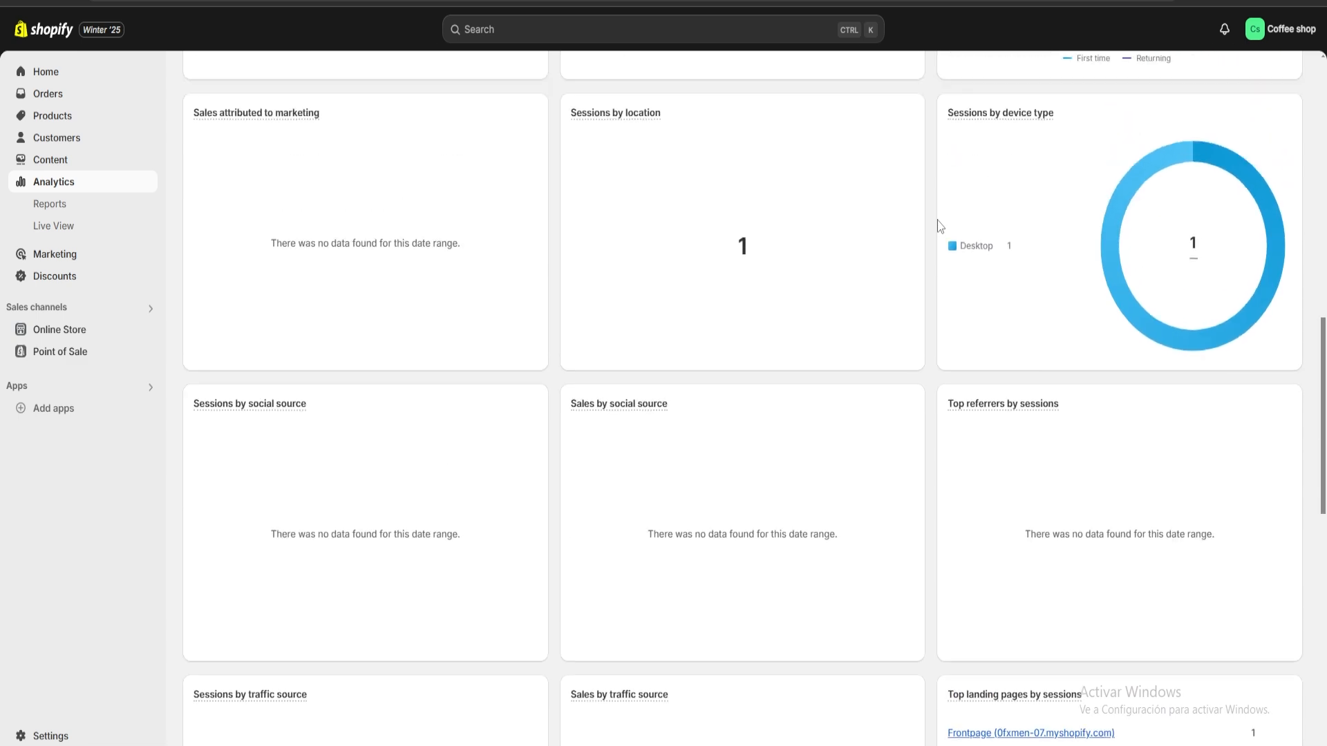
pyautogui.scroll(9, 937, 224)
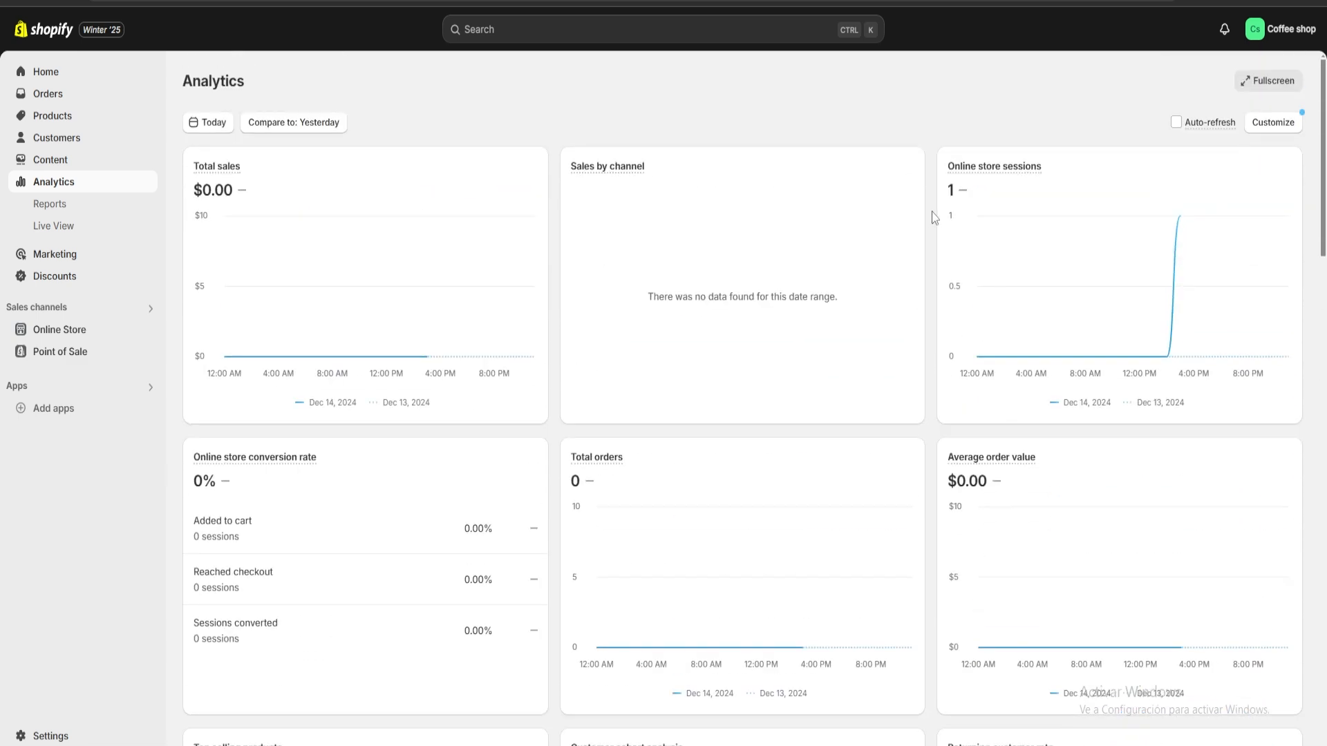
pyautogui.scroll(-12, 932, 211)
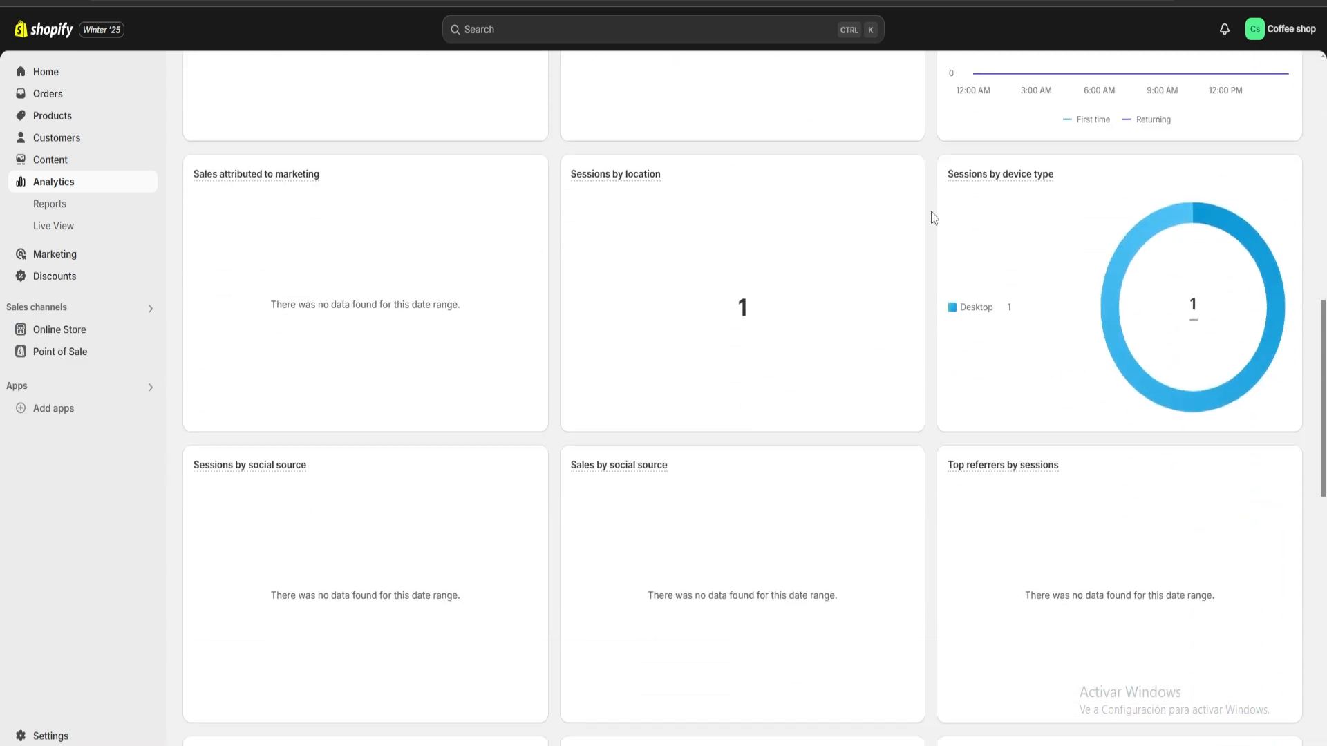
# Examine the analytics cards for sales, conversion rate, orders, top selling products, and sessions by location, device and social source.
pyautogui.scroll(-9, 931, 213)
pyautogui.scroll(8, 932, 217)
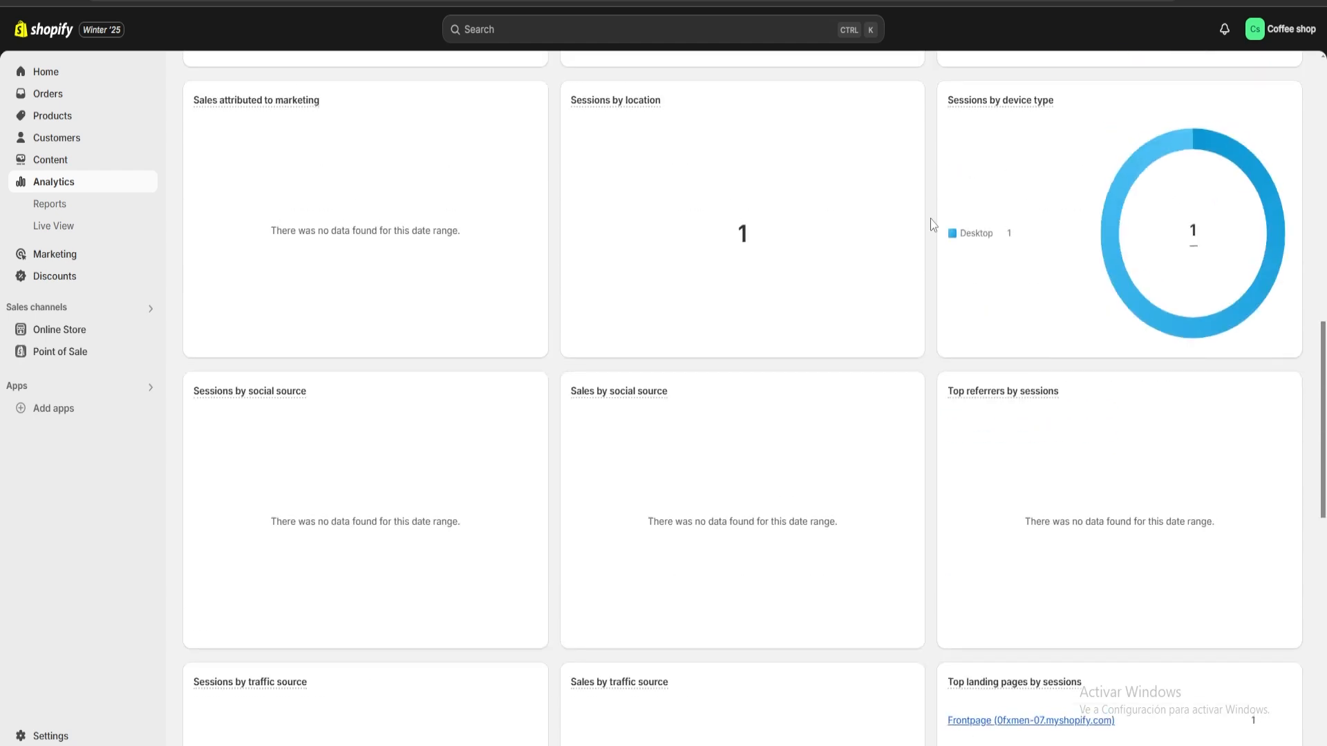
pyautogui.scroll(12, 931, 225)
pyautogui.scroll(1, 307, 206)
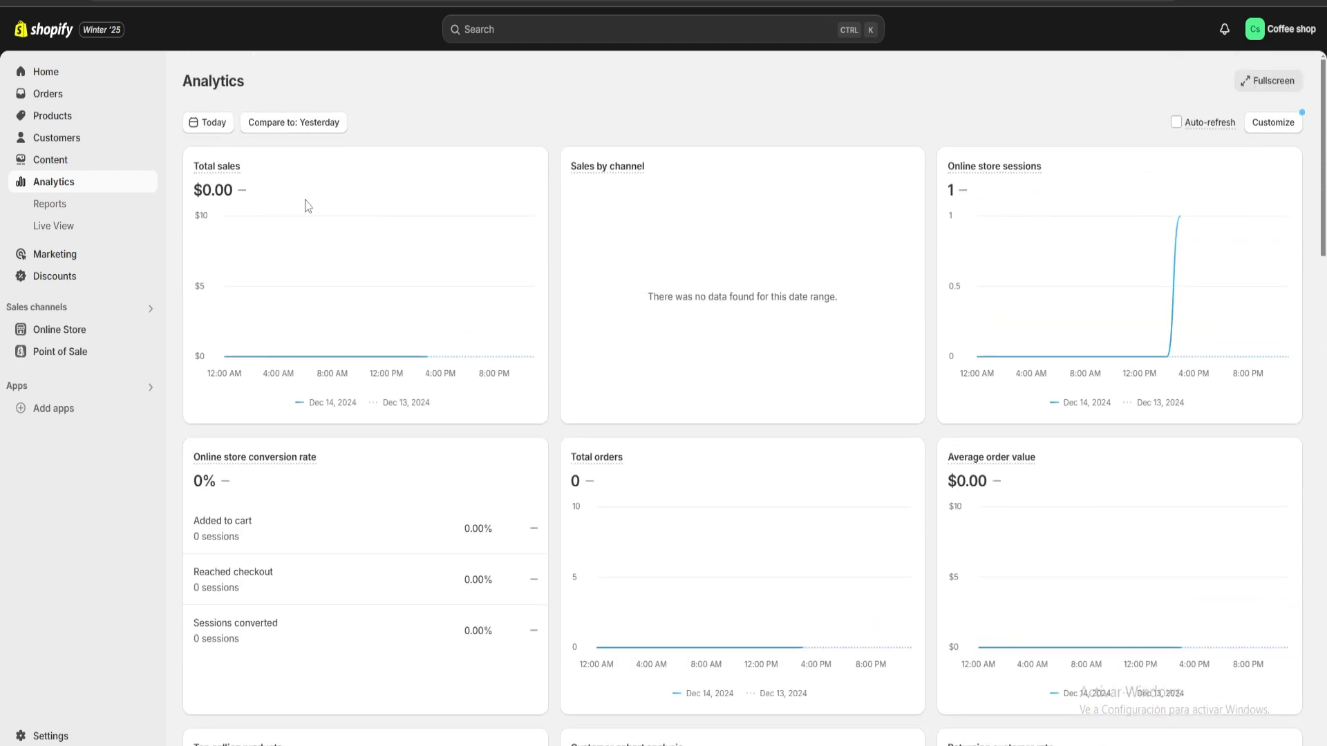
pyautogui.scroll(-5, 546, 290)
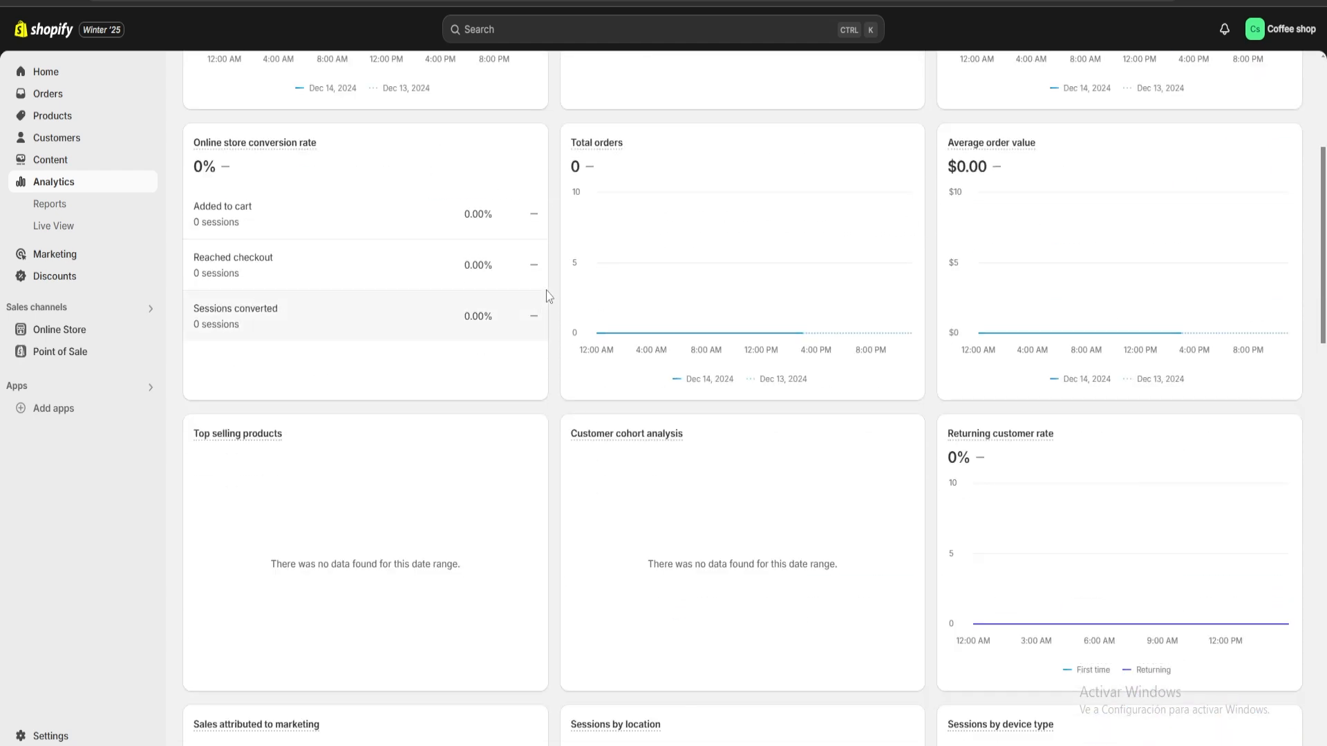
pyautogui.scroll(-5, 556, 287)
pyautogui.scroll(11, 557, 287)
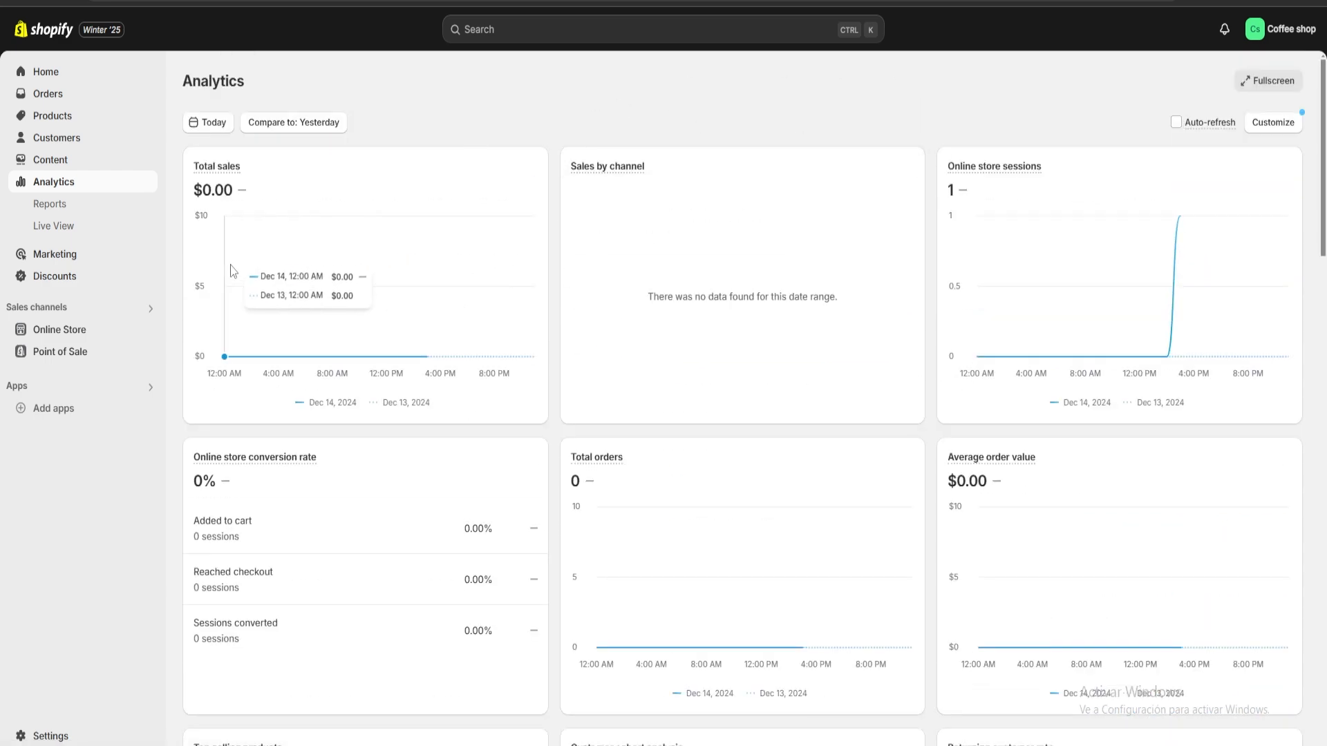
# Go to the store's discounts and start a new discount of the "Amount off products" type.
pyautogui.click(70, 277)
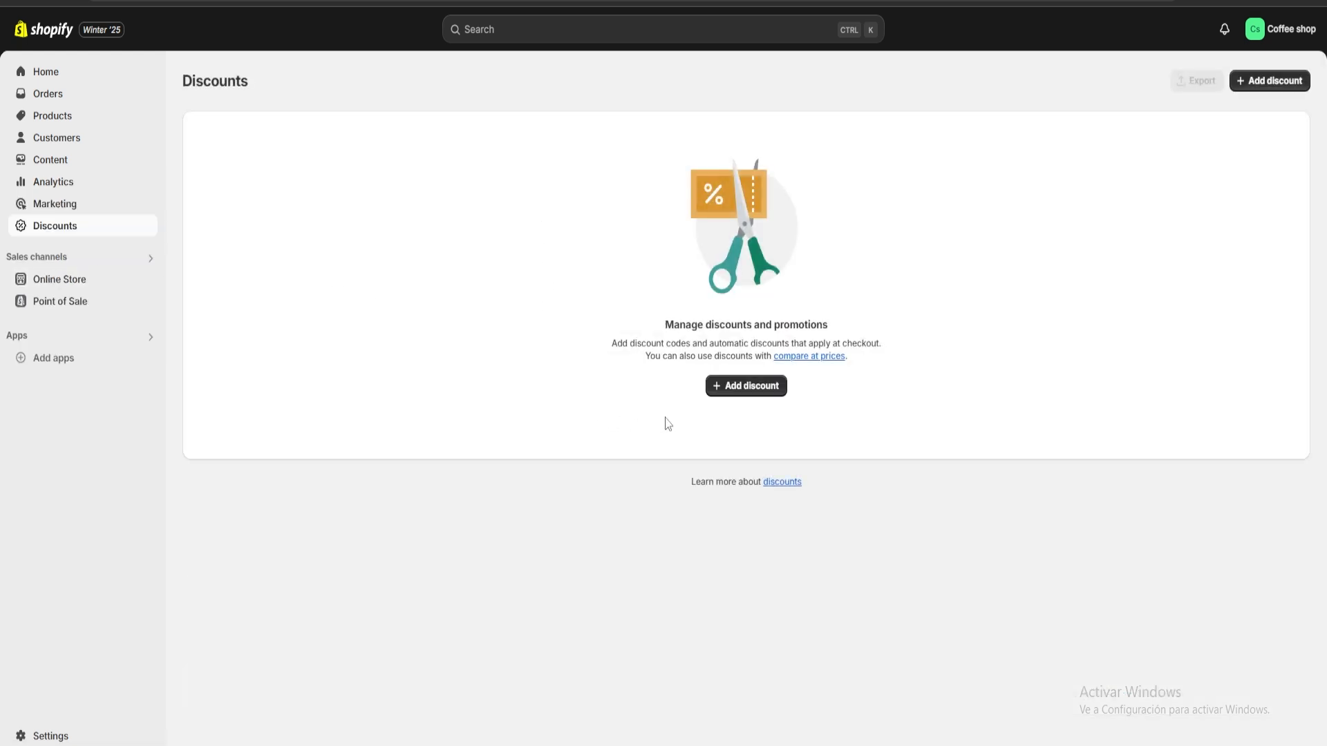
pyautogui.click(753, 398)
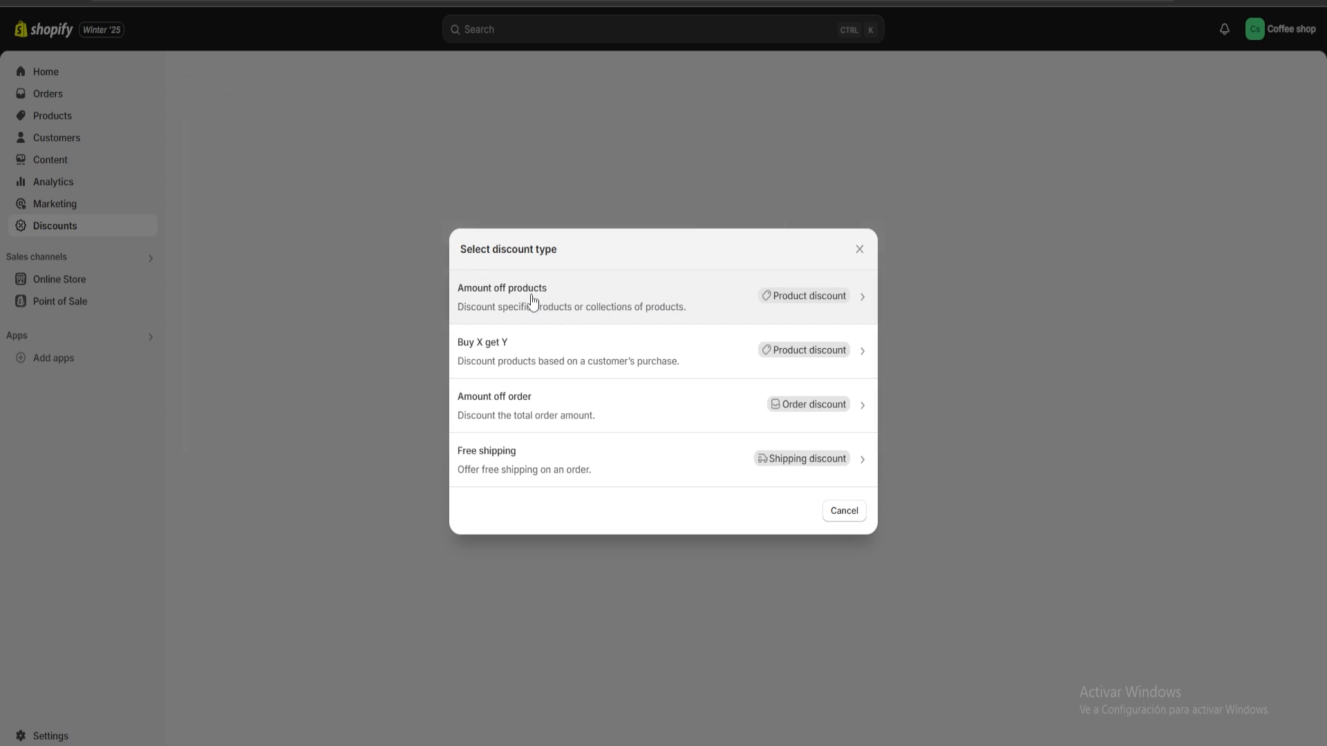
pyautogui.click(532, 298)
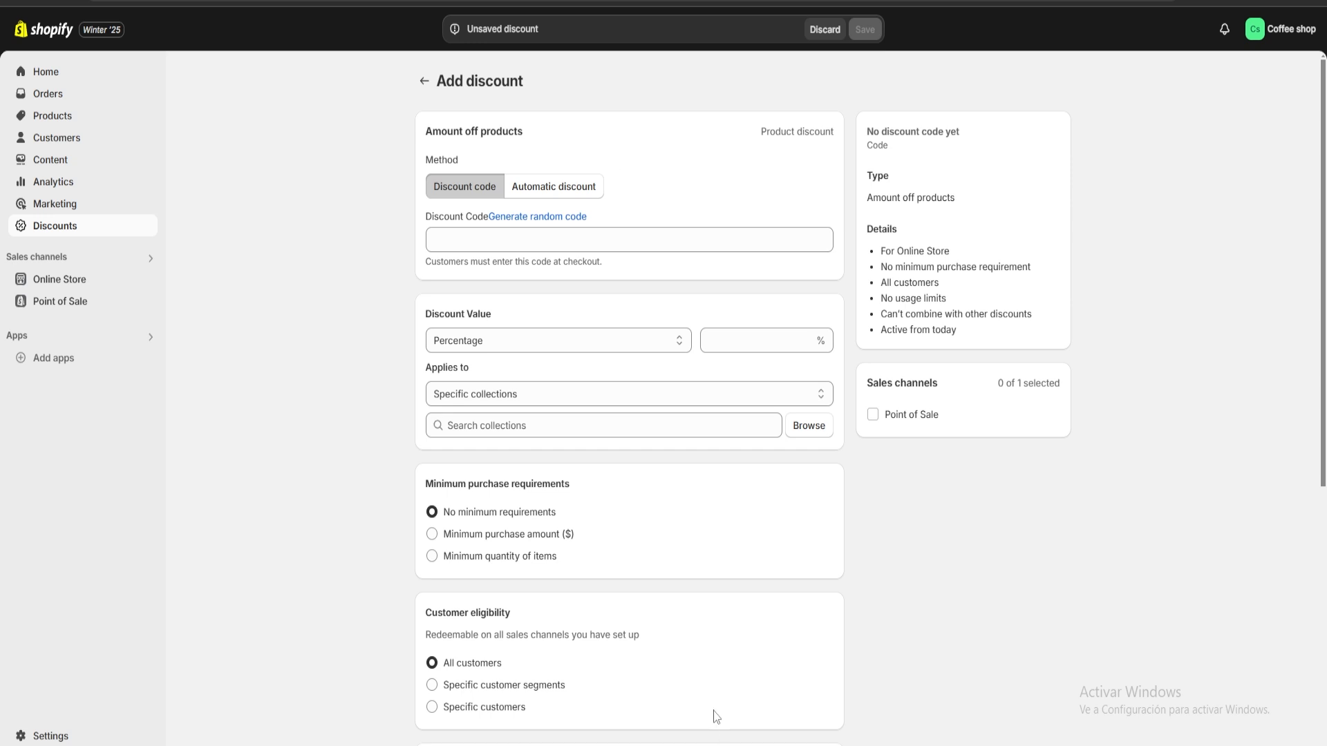
# Enter "cofffe101" as the discount code.
pyautogui.click(483, 235)
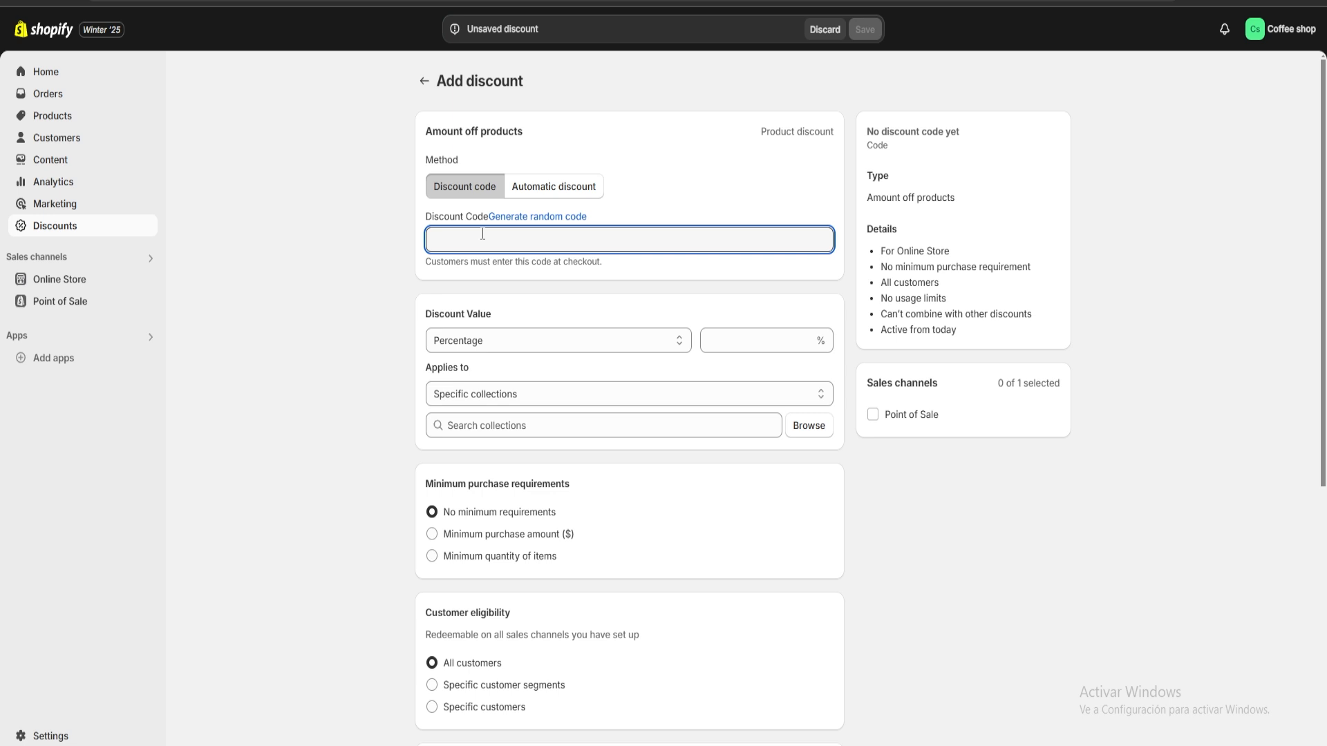
pyautogui.write('cofffe101')
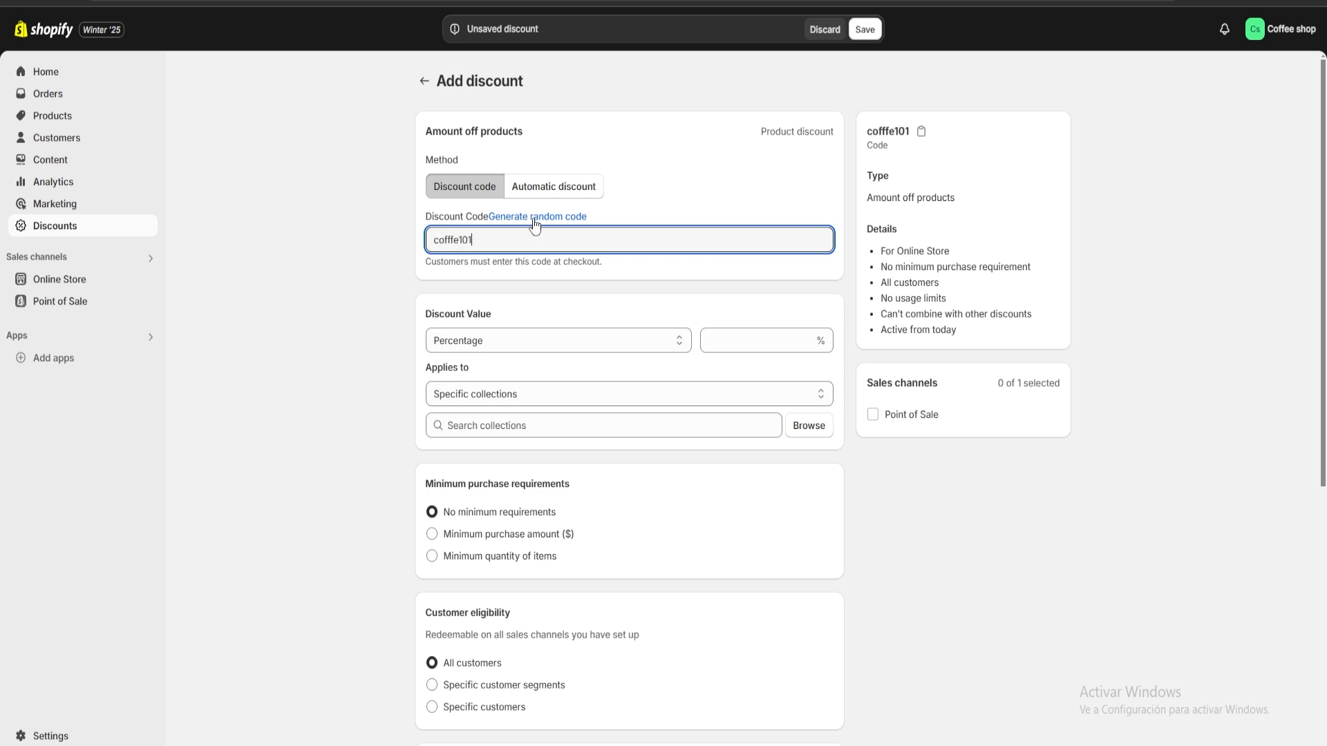
pyautogui.click(673, 189)
# Generate a random discount code and set the discount value to a percentage of 10%.
pyautogui.click(546, 218)
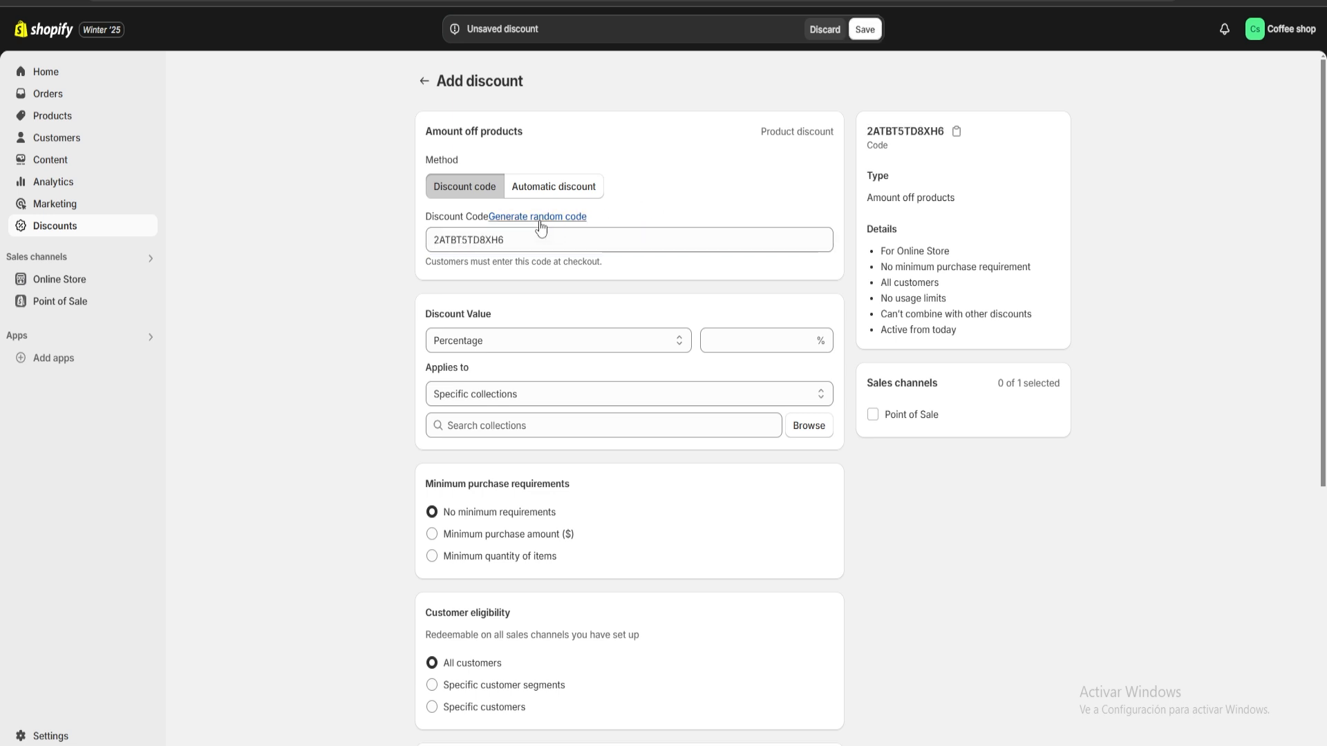
pyautogui.click(552, 243)
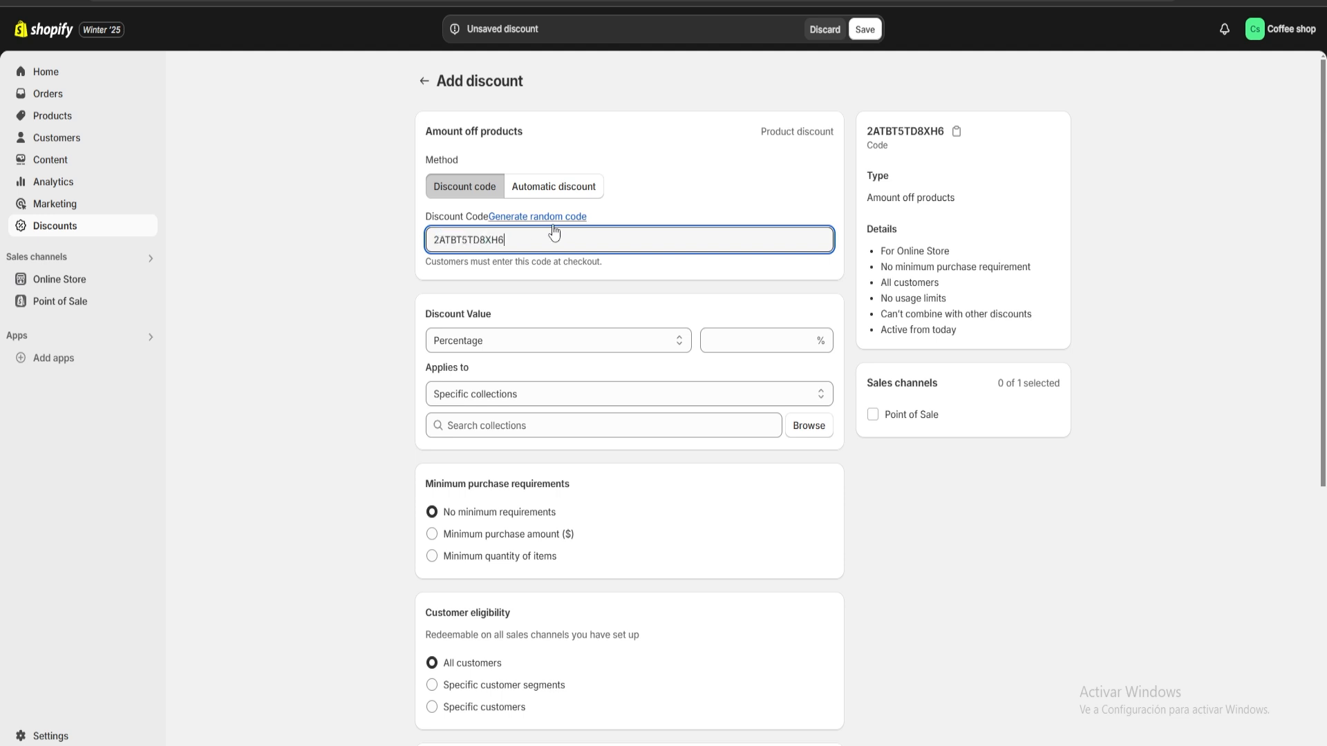
pyautogui.scroll(-1, 530, 287)
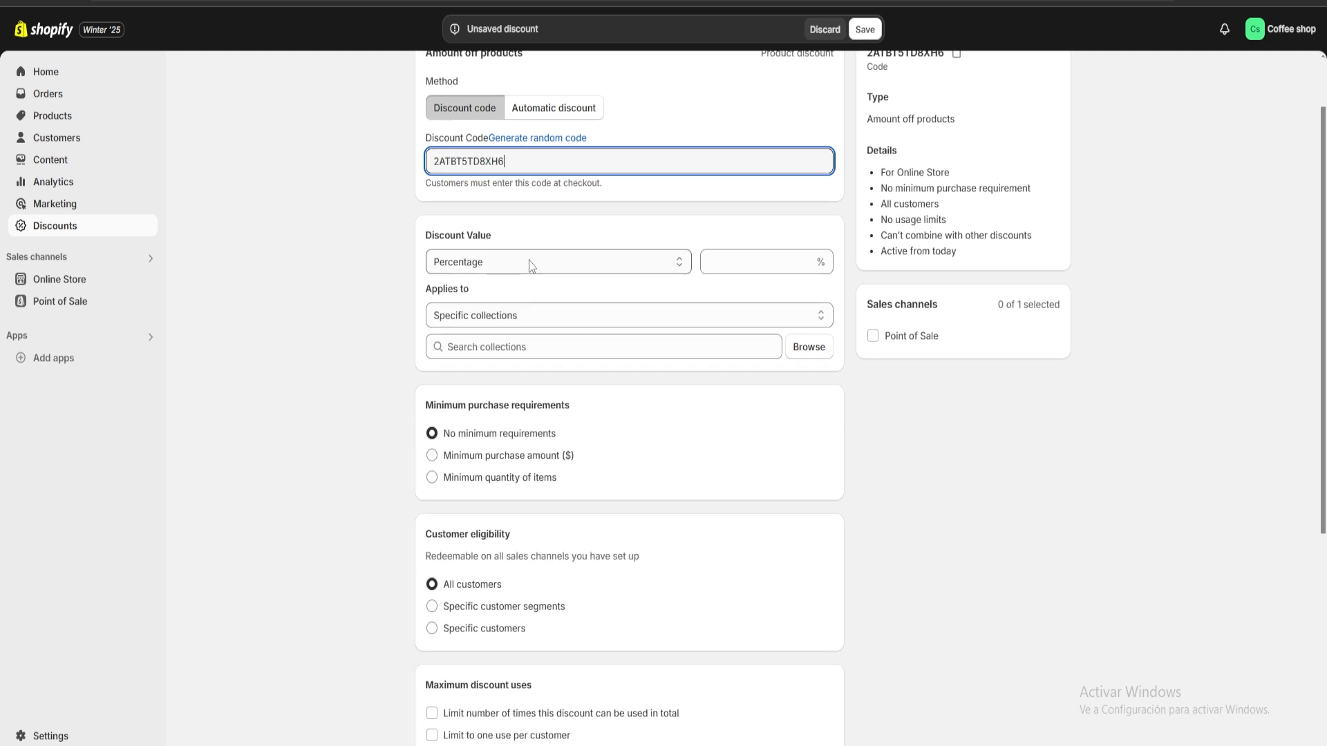
pyautogui.click(496, 267)
pyautogui.click(489, 285)
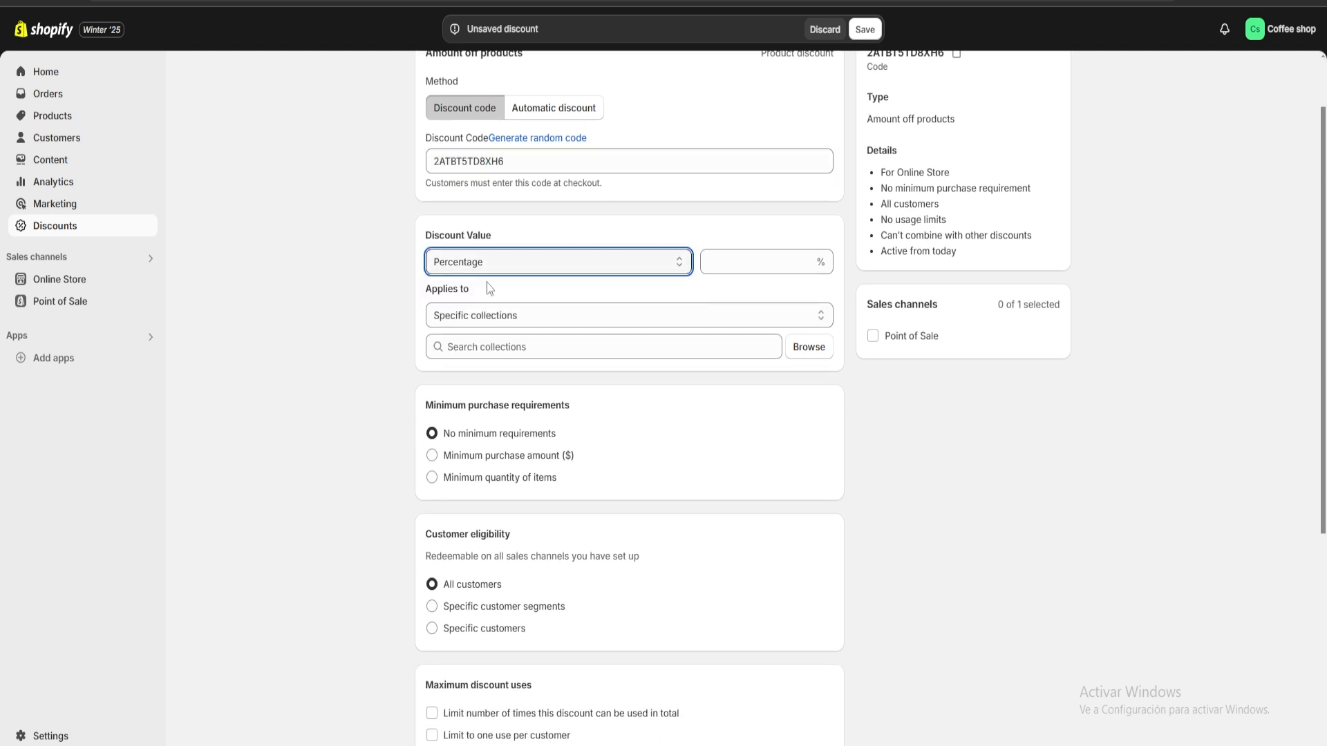
pyautogui.click(479, 265)
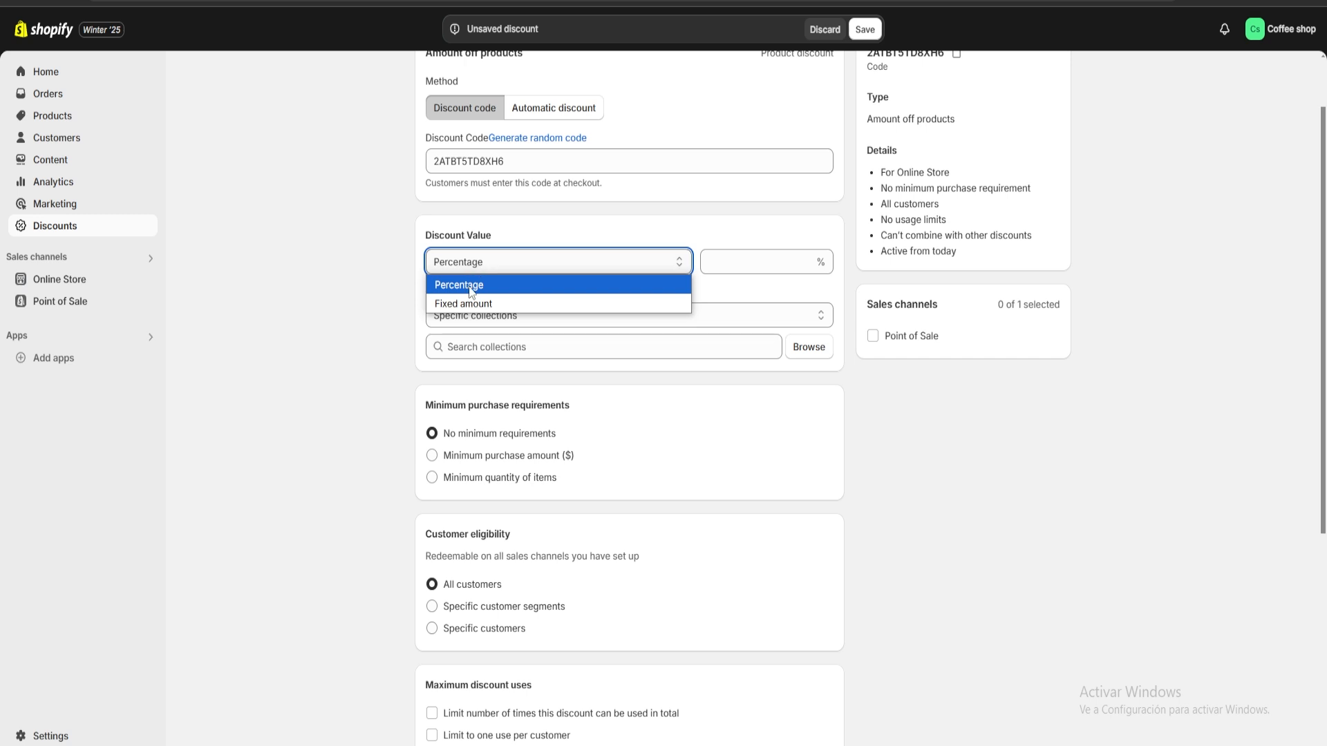
pyautogui.click(469, 286)
pyautogui.click(761, 268)
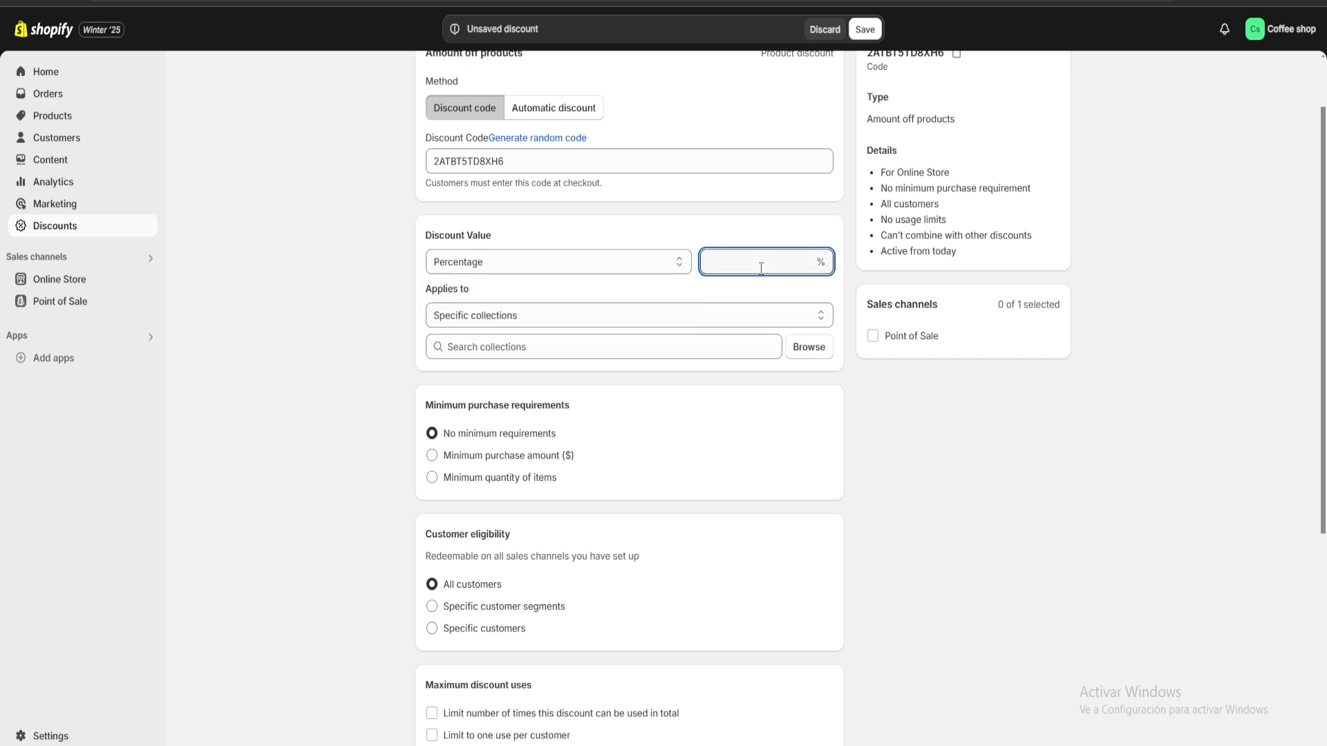
pyautogui.write('10')
pyautogui.click(744, 226)
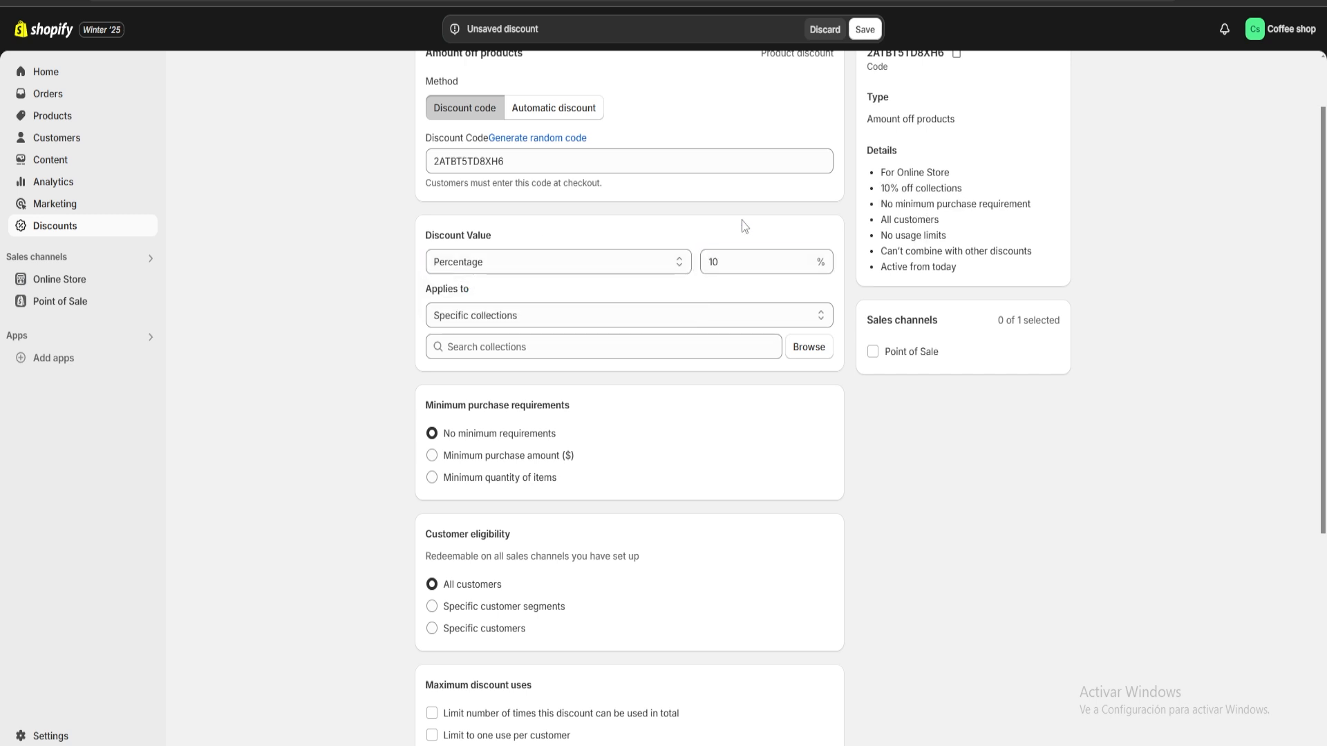
# Apply the discount to the Home page collection.
pyautogui.click(803, 348)
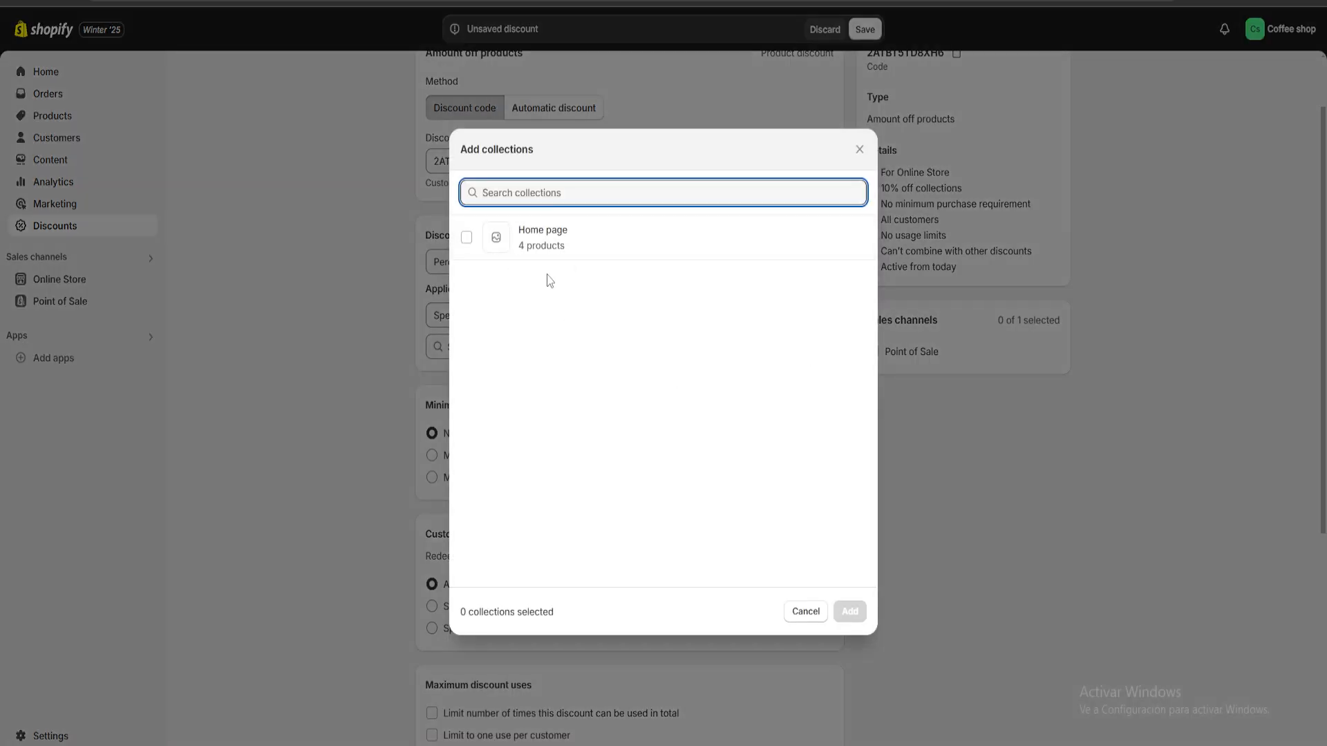
pyautogui.click(467, 238)
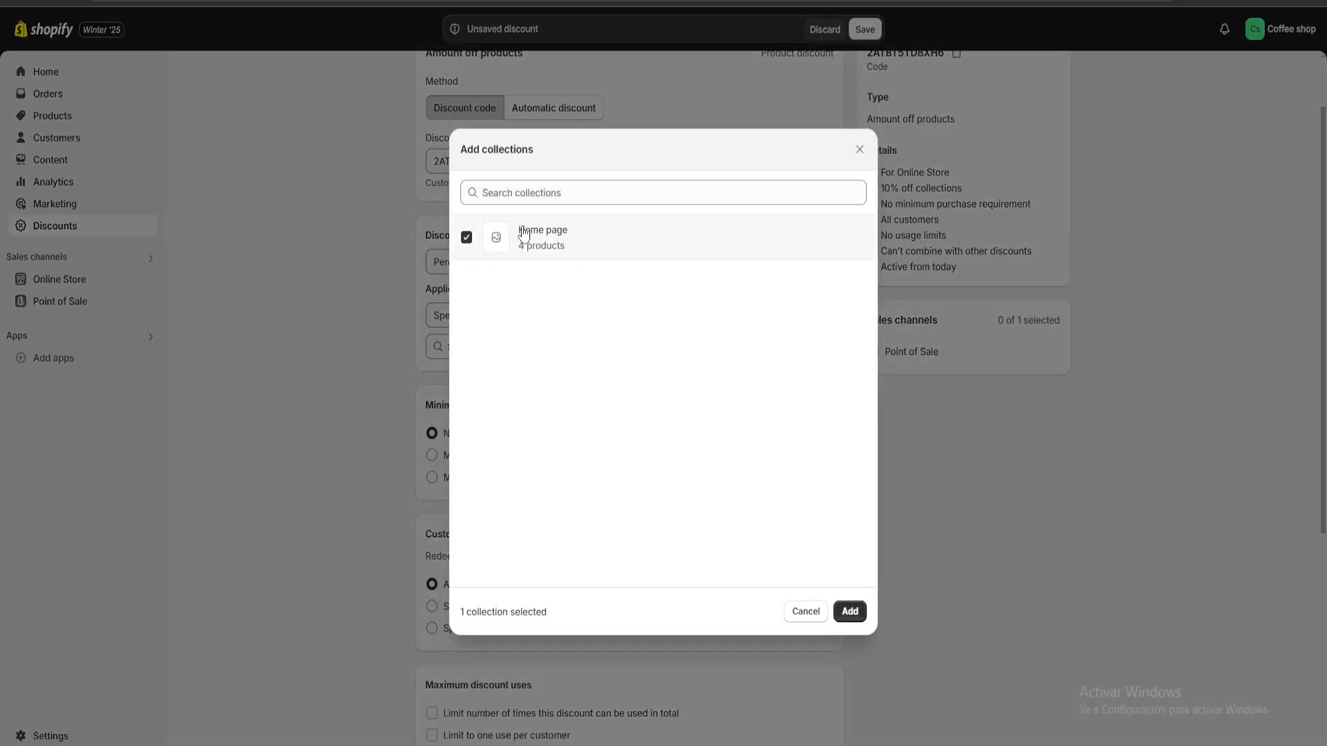
pyautogui.click(850, 611)
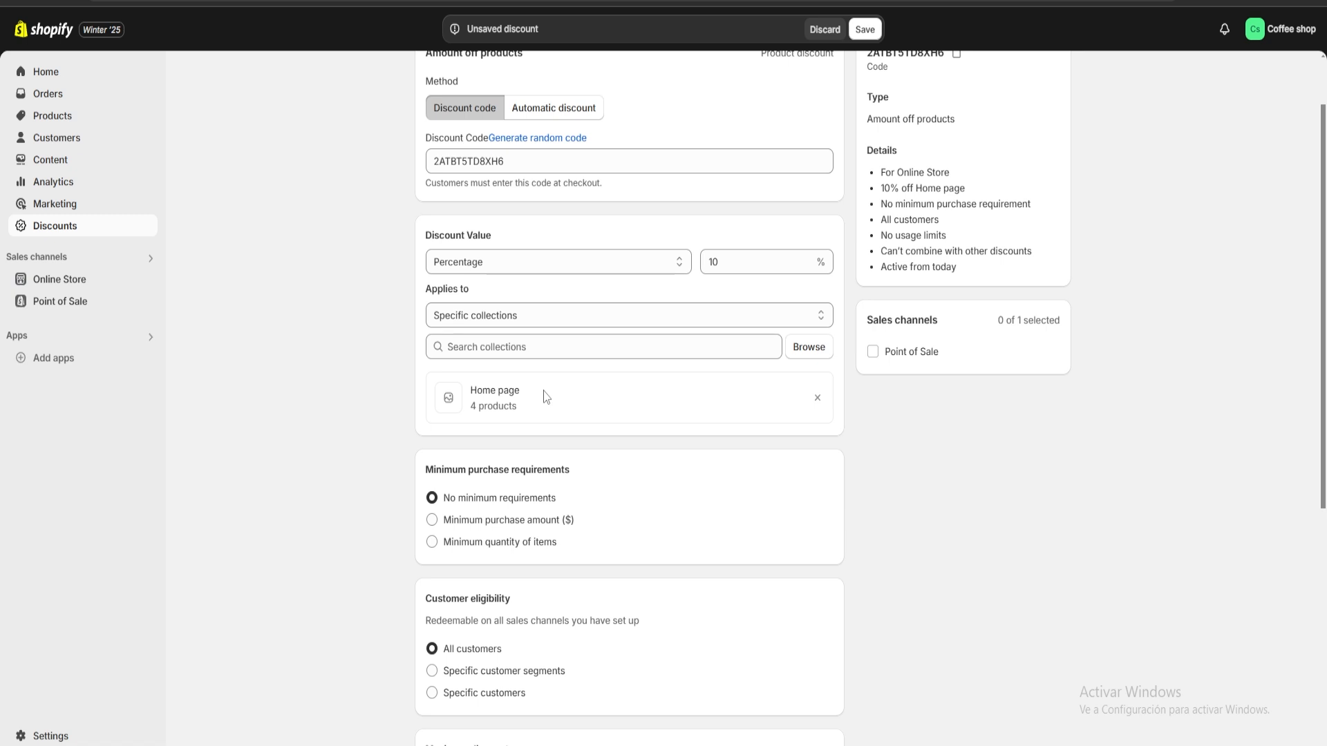
# Review the discount's minimum purchase requirements, customer eligibility, maximum uses and combination options.
pyautogui.scroll(-5, 545, 397)
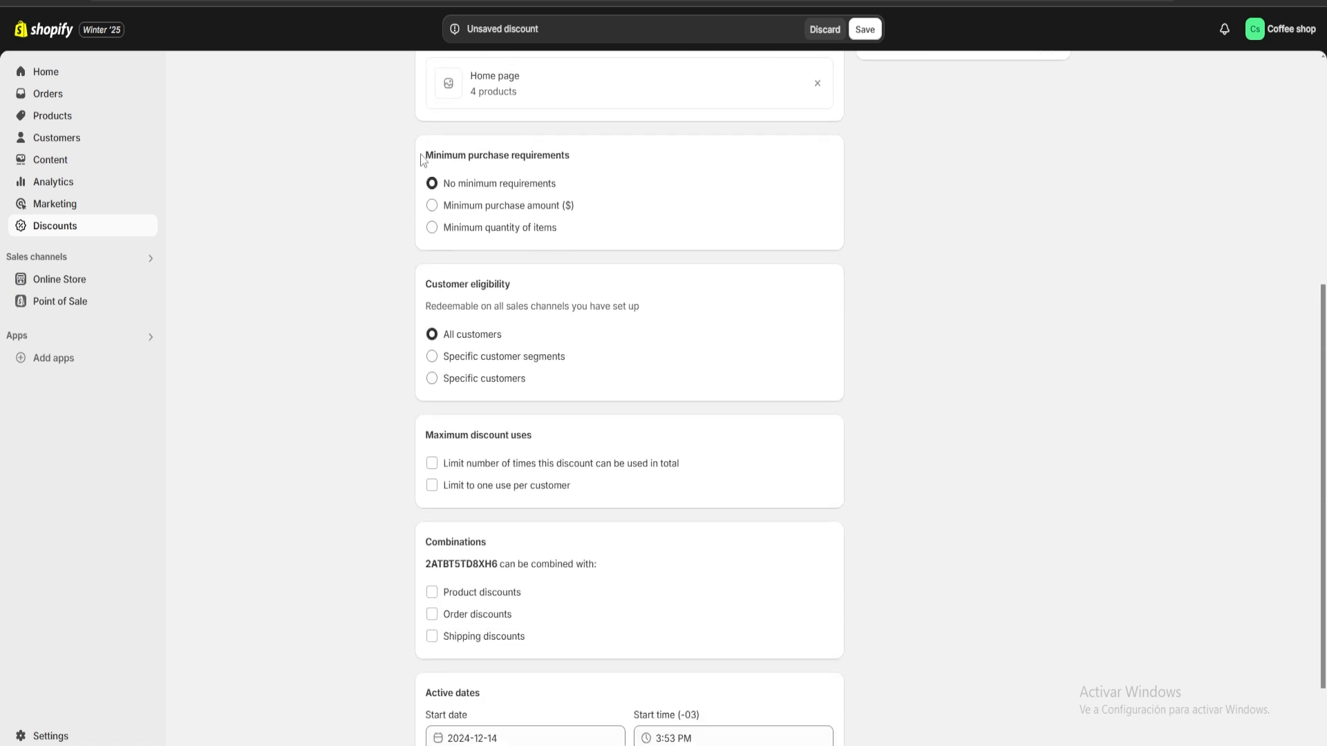
pyautogui.moveTo(423, 157)
pyautogui.mouseDown()
pyautogui.moveTo(573, 161)
pyautogui.moveTo(437, 160)
pyautogui.mouseUp()
pyautogui.click(598, 170)
pyautogui.moveTo(426, 292); pyautogui.dragTo(518, 287)
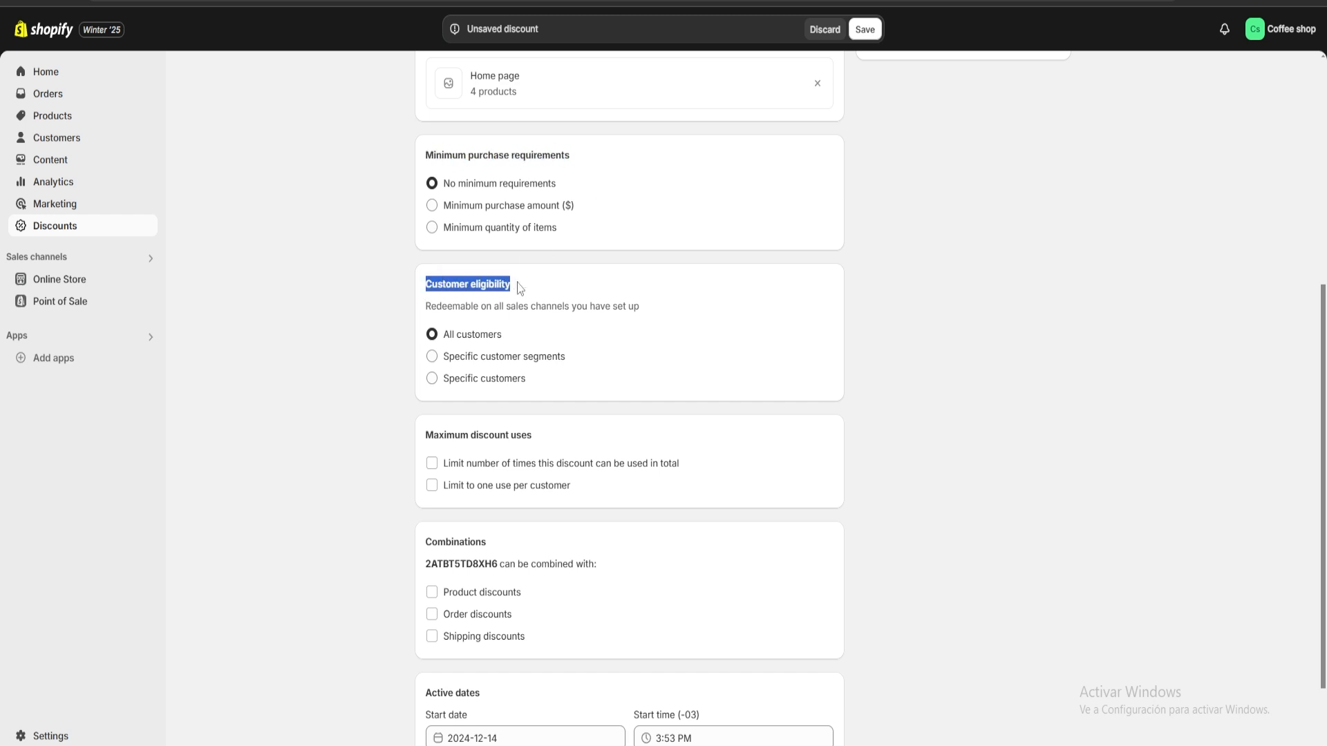
pyautogui.scroll(-2, 483, 359)
pyautogui.moveTo(426, 335); pyautogui.dragTo(534, 338)
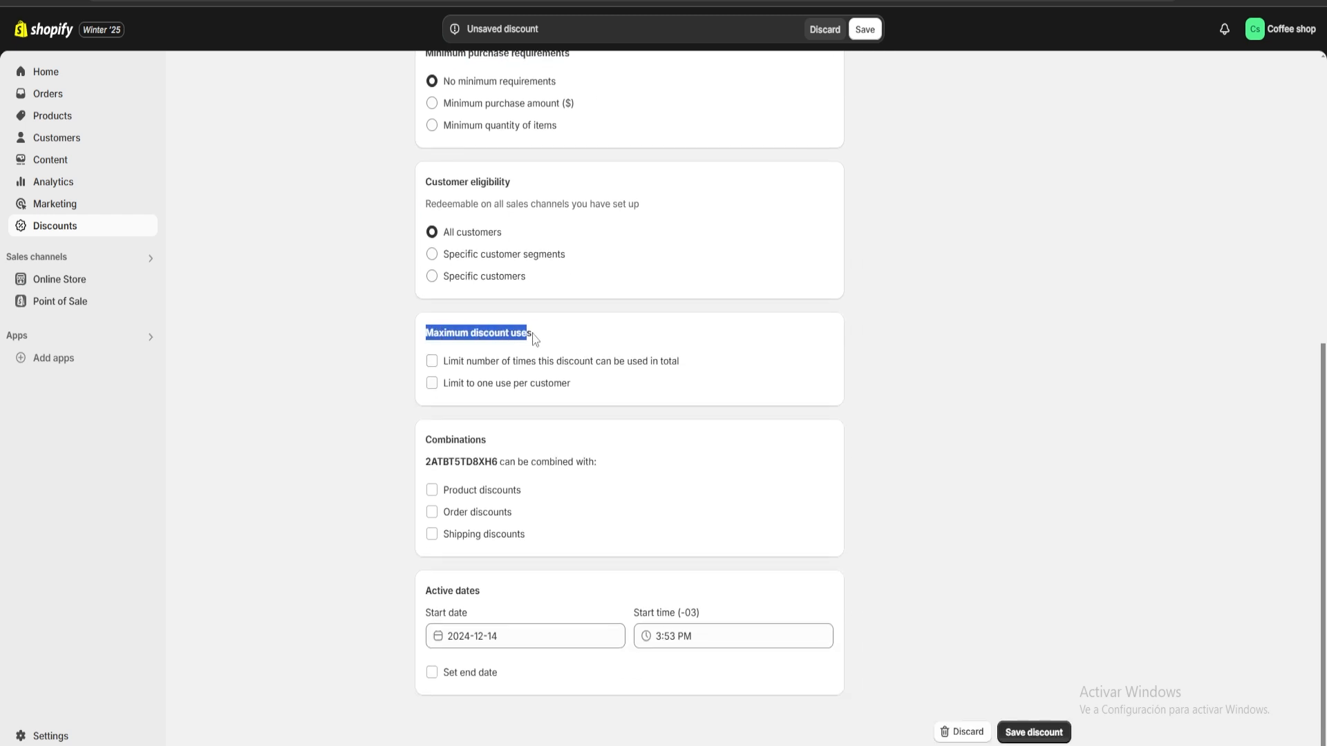
pyautogui.click(577, 333)
pyautogui.moveTo(424, 441); pyautogui.dragTo(490, 442)
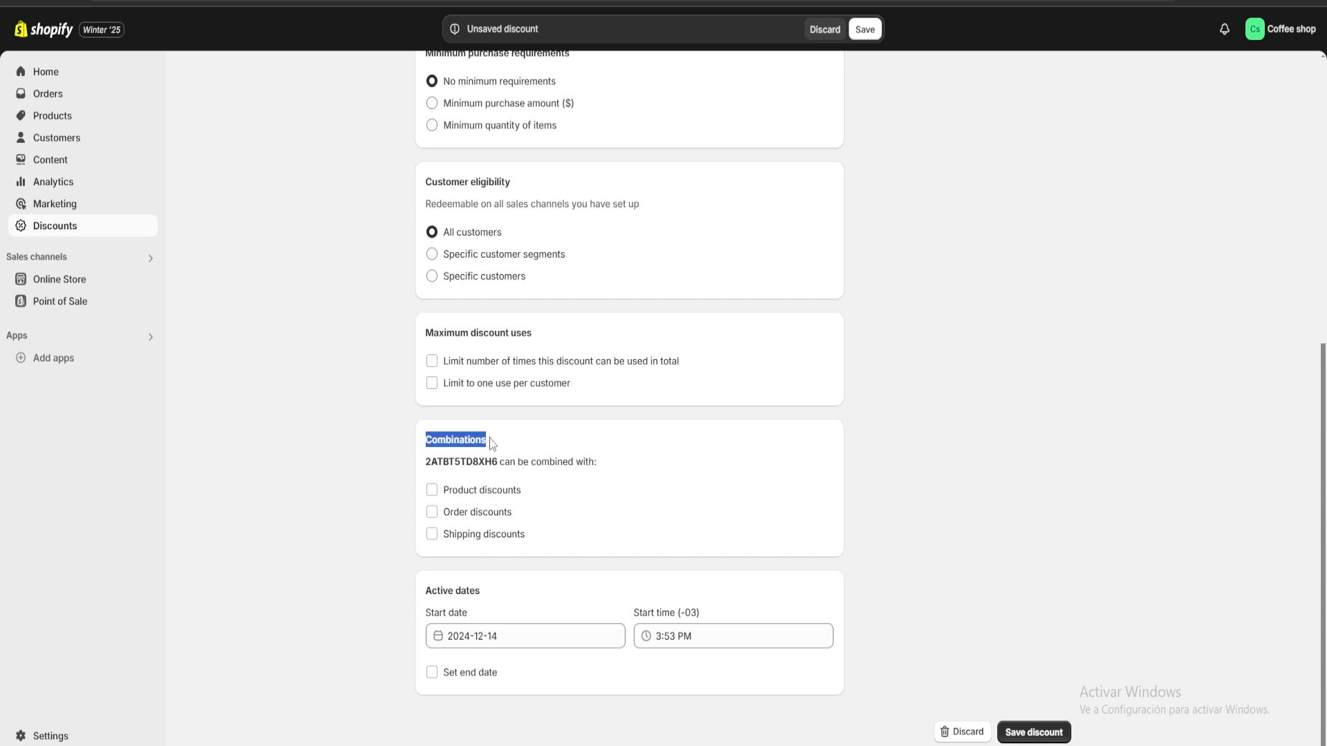
pyautogui.click(442, 459)
# Set the discount's end date to 2024-12-21, save the discount, and return to the discounts list.
pyautogui.click(433, 673)
pyautogui.scroll(-1, 601, 615)
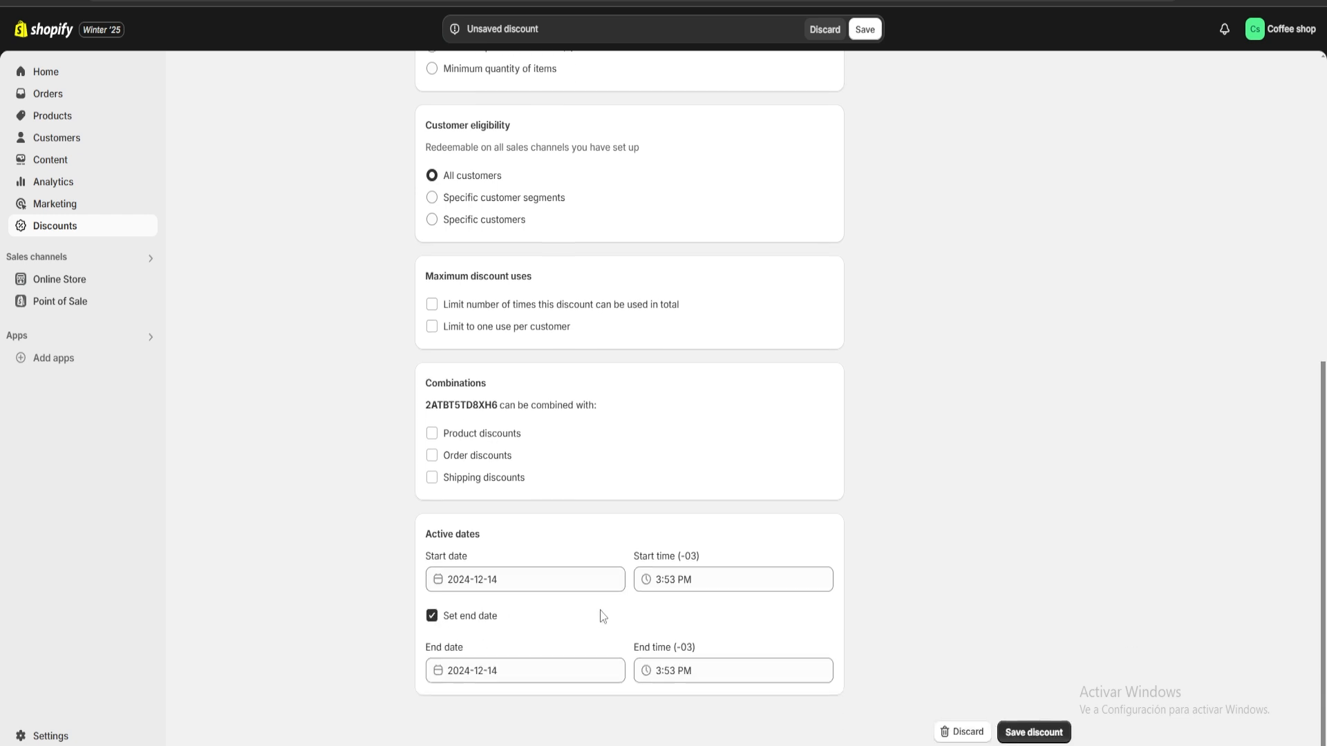
pyautogui.click(534, 669)
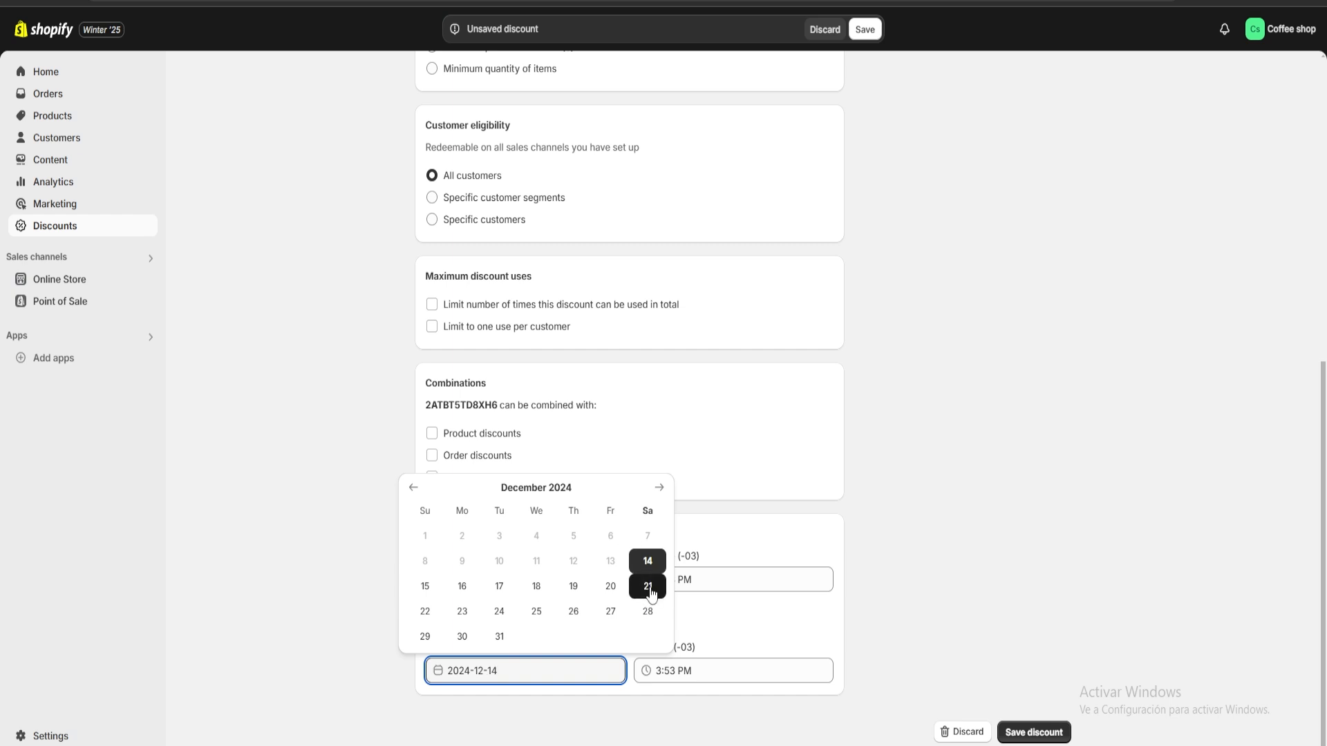
pyautogui.click(647, 586)
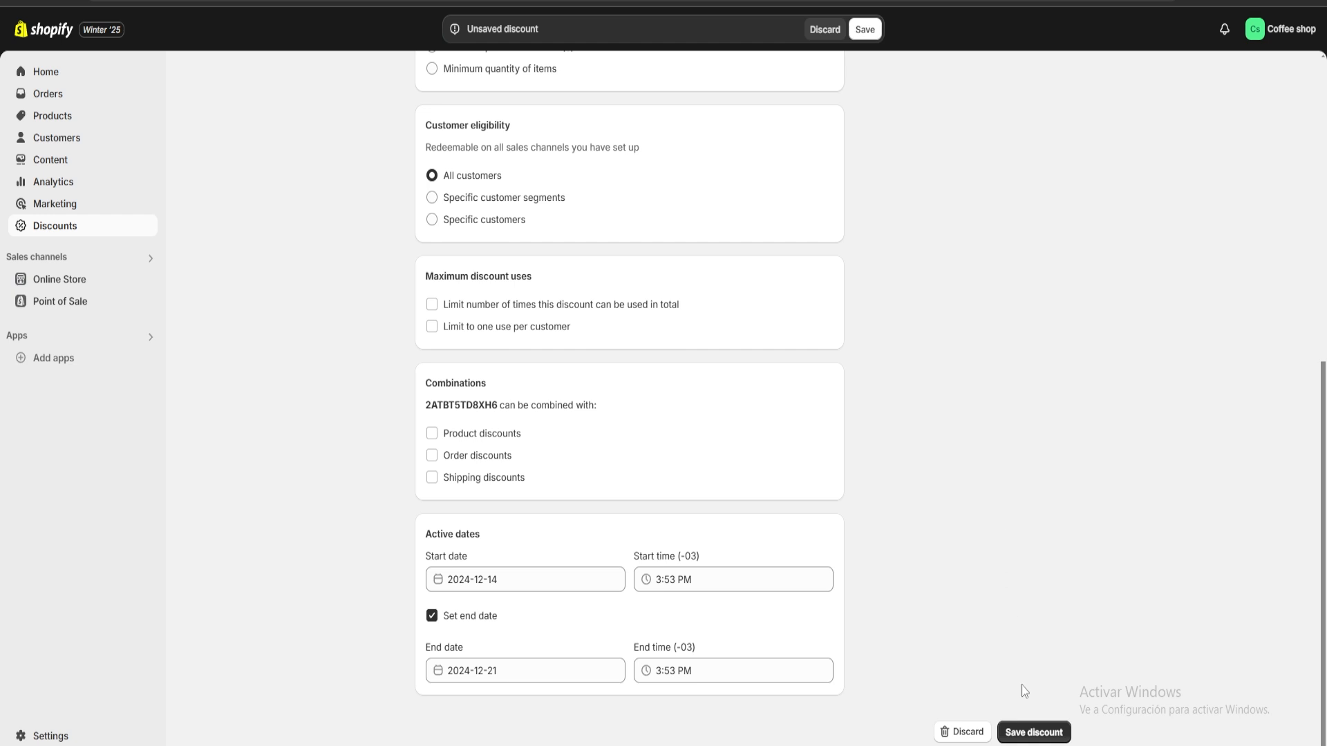
pyautogui.click(1034, 731)
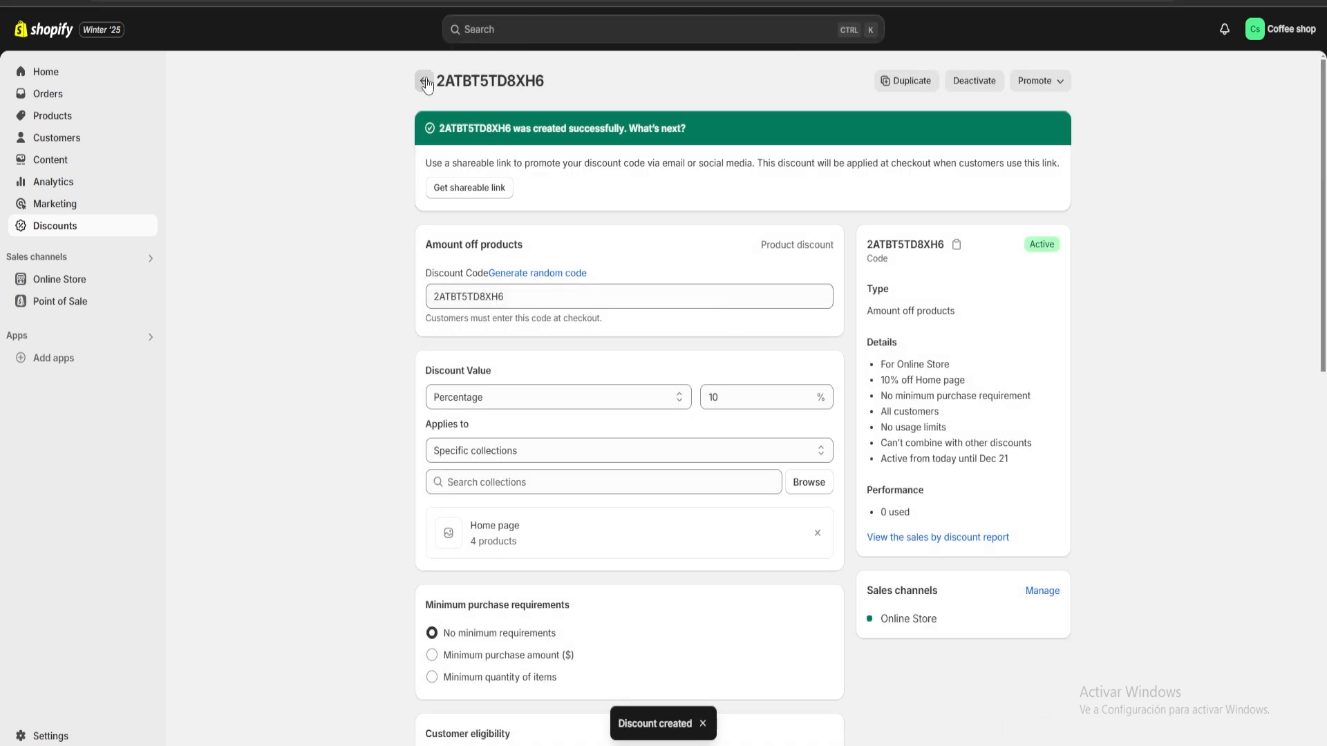
pyautogui.click(425, 82)
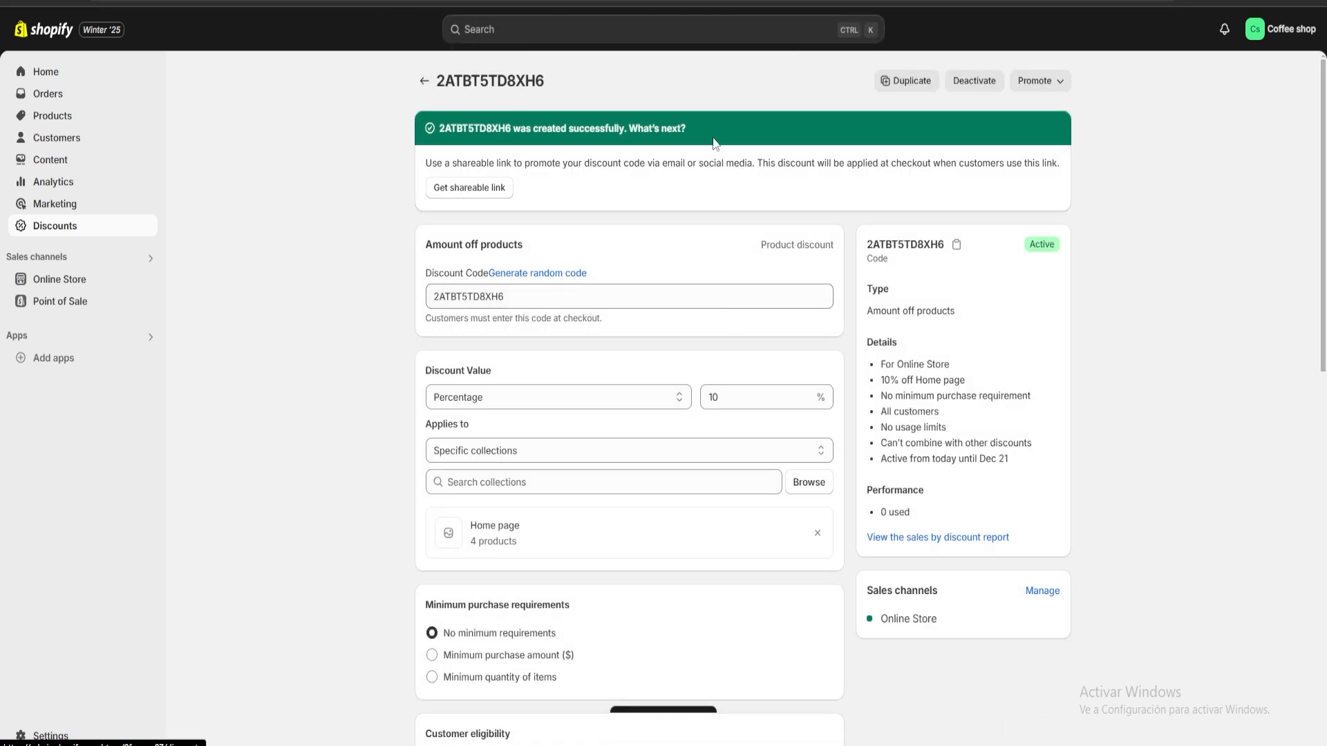